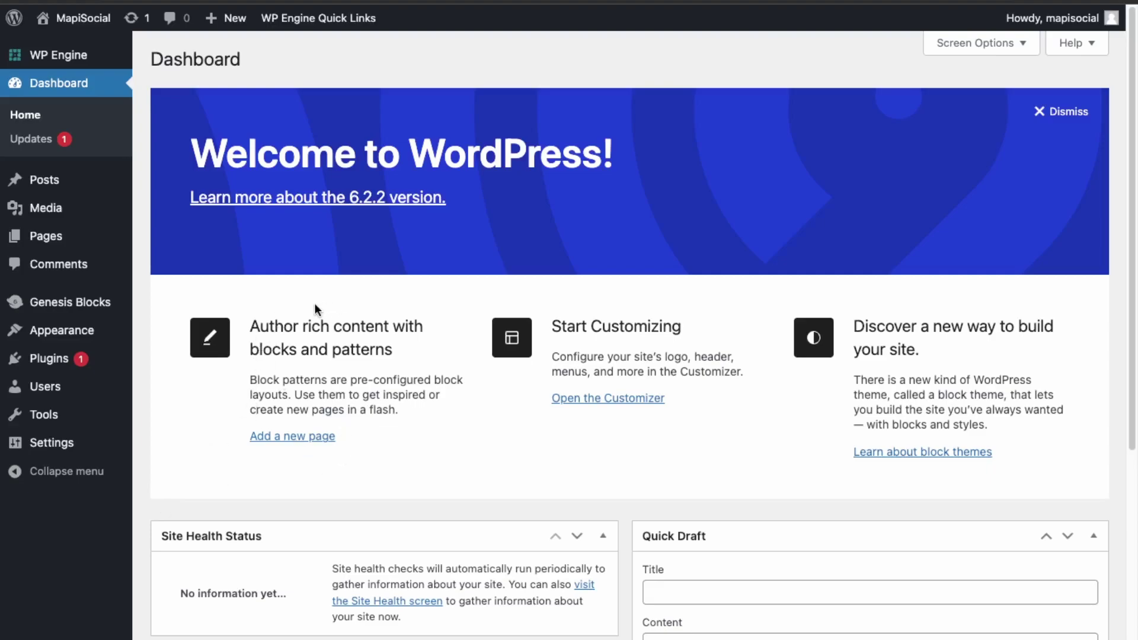
Go to the Add Plugins page from the Plugins menu in the admin sidebar
mouse_move(40, 364)
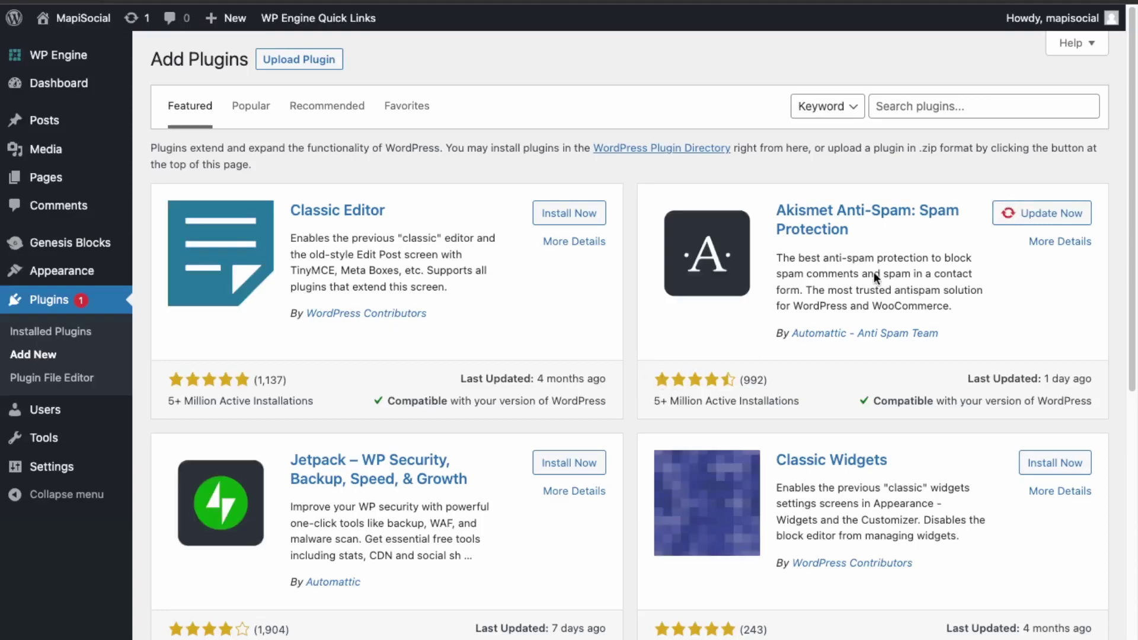
Search the plugin directory for buddypress, then install and activate BuddyPress
click(900, 106)
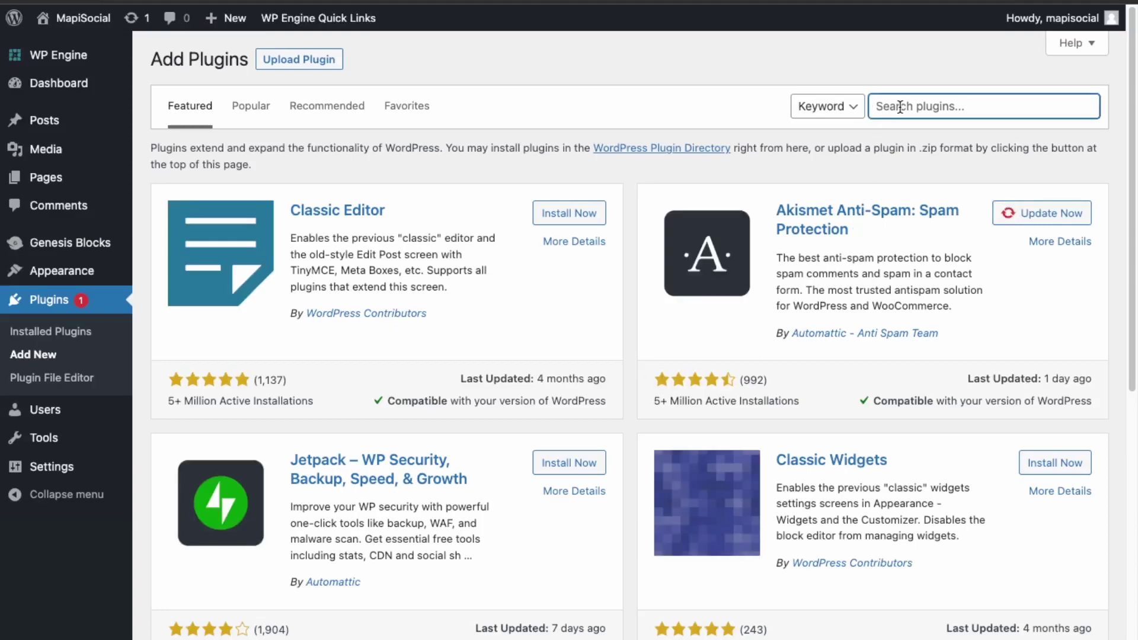
text(buddypress)
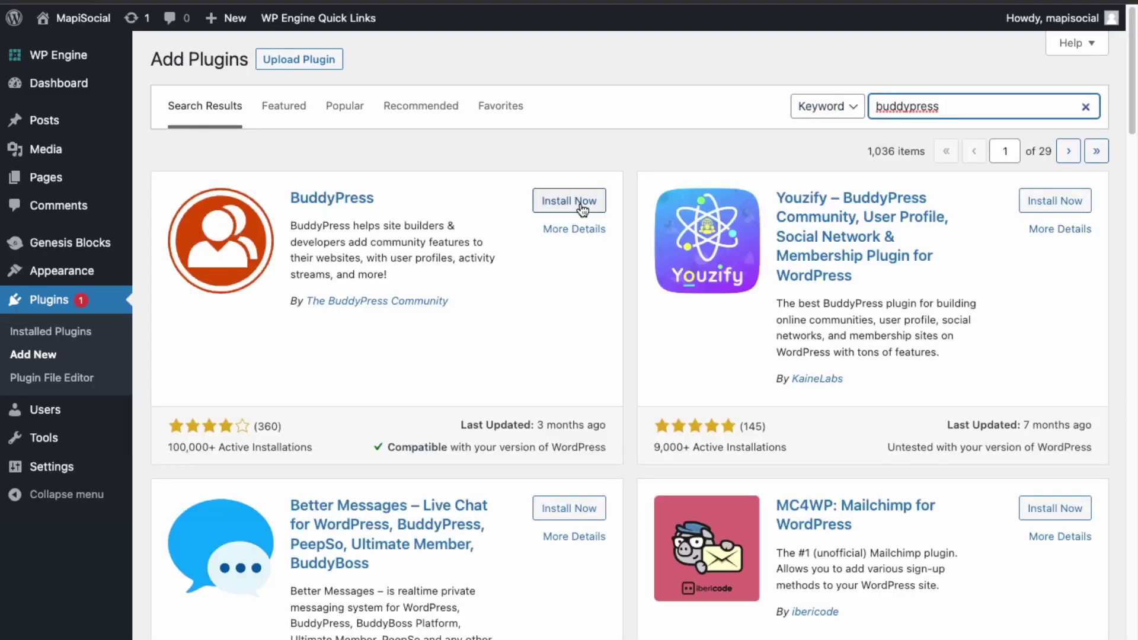
click(582, 203)
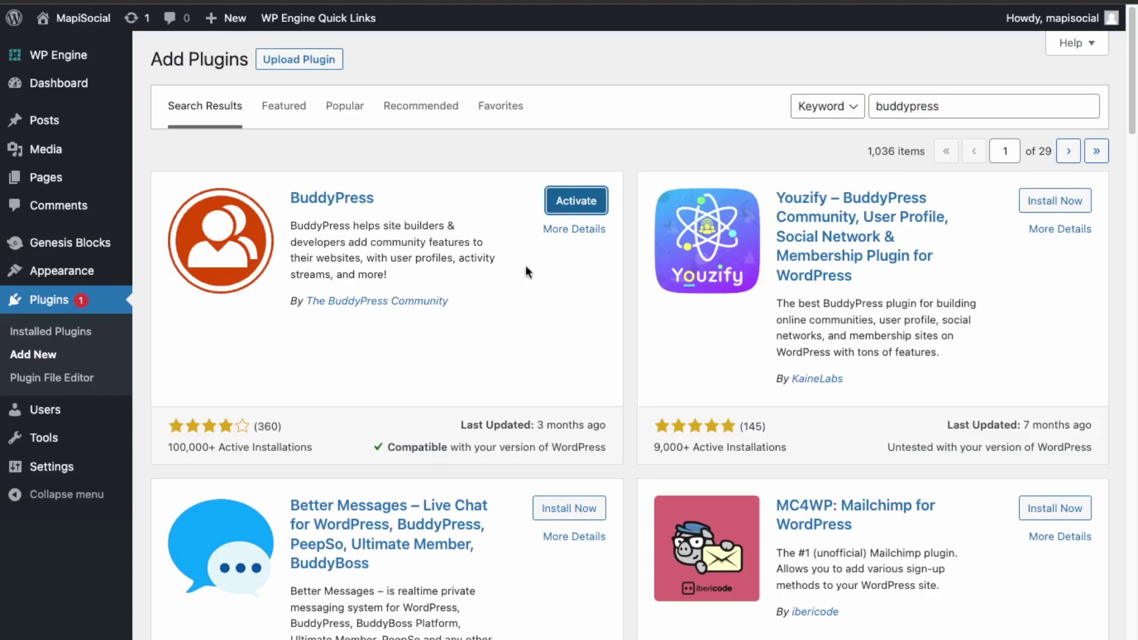
click(577, 198)
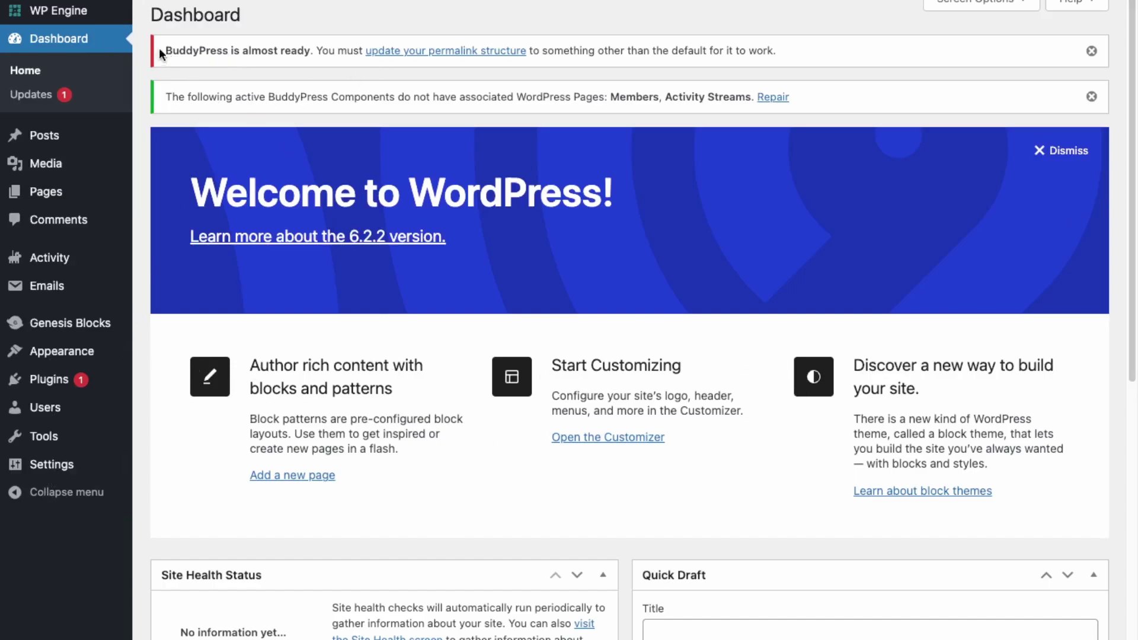
Switch permalinks to Post name and repair the missing BuddyPress Members and Activity pages
click(418, 52)
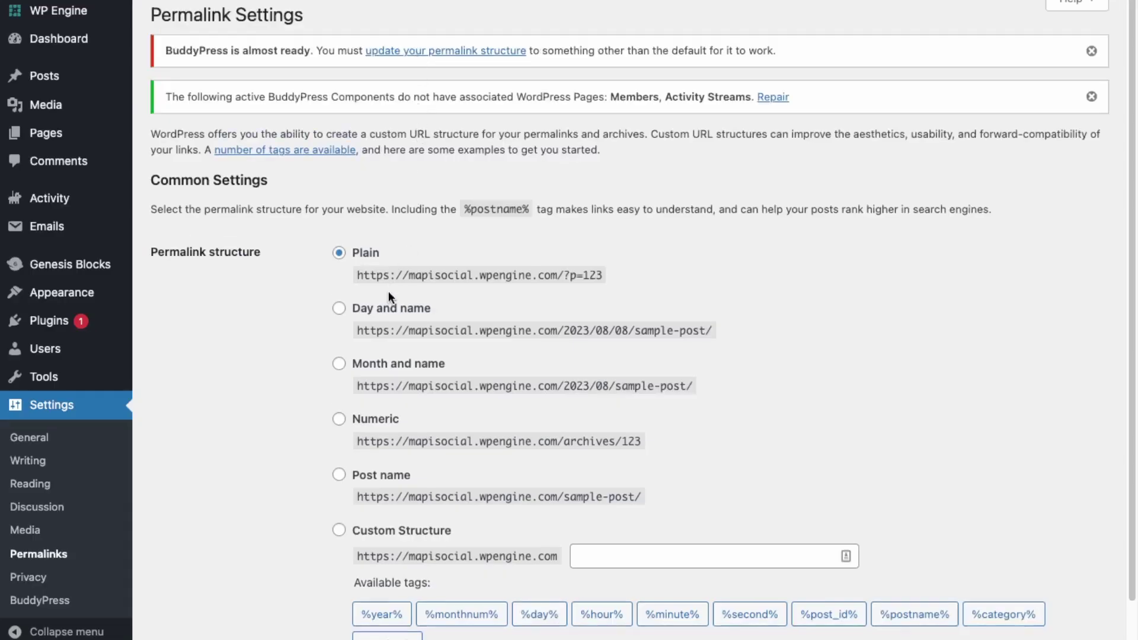
click(338, 475)
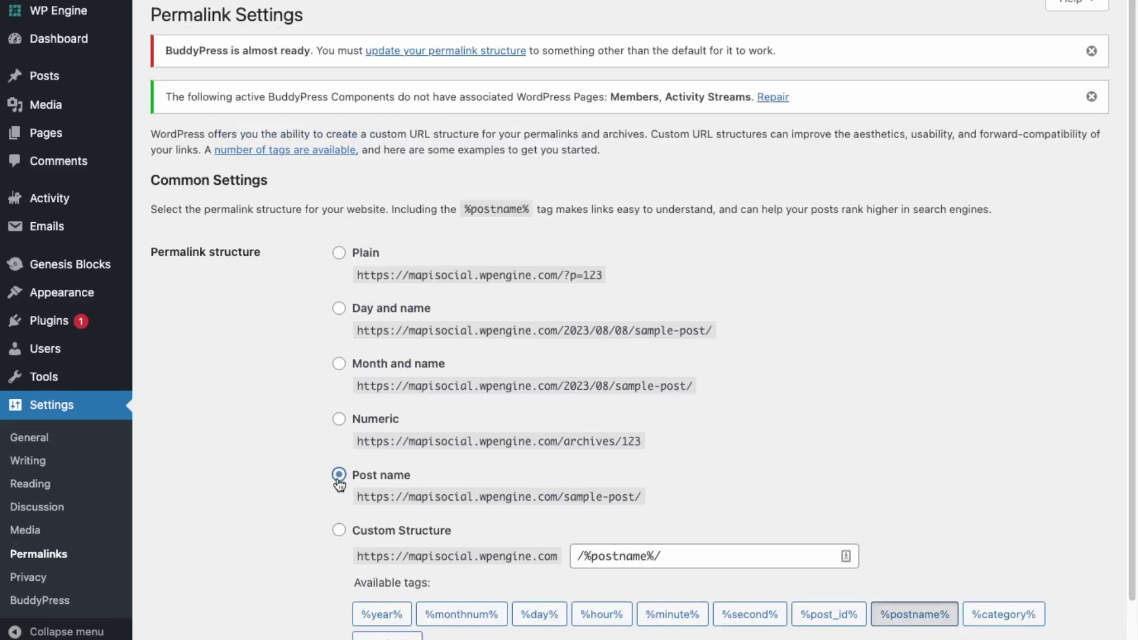
scroll(269, 537, down, 3)
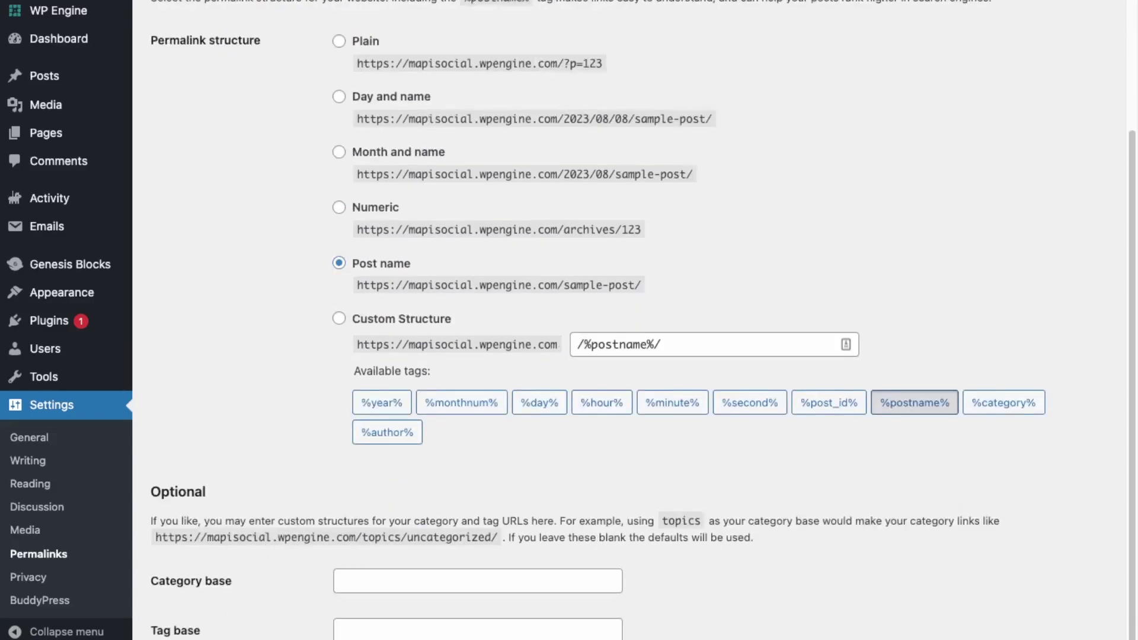
scroll(257, 418, up, 3)
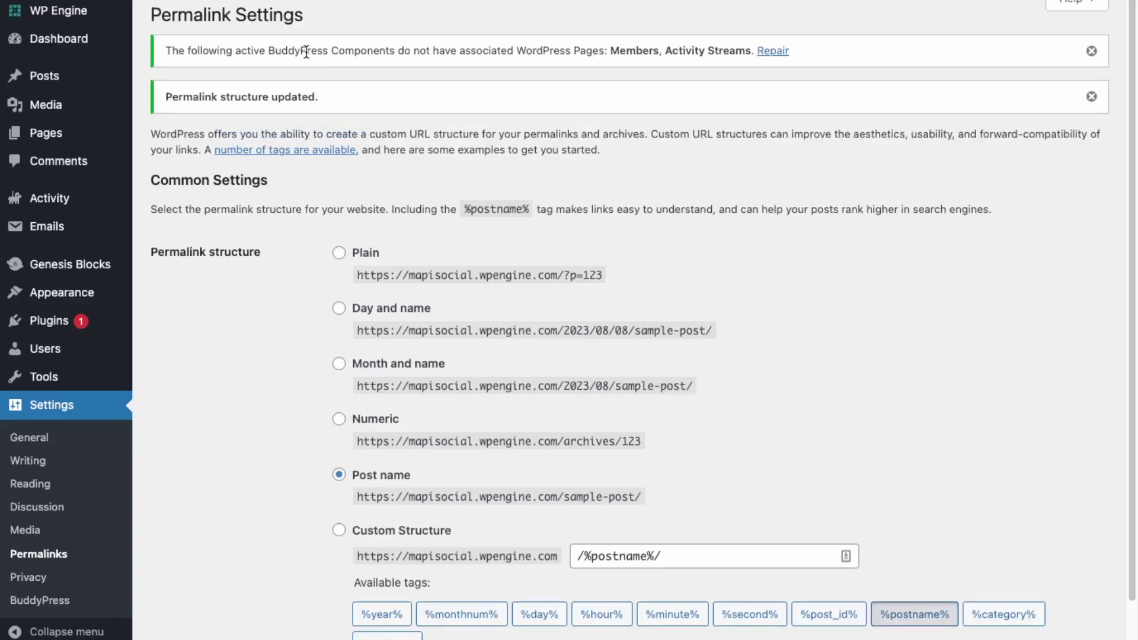
click(773, 51)
click(359, 461)
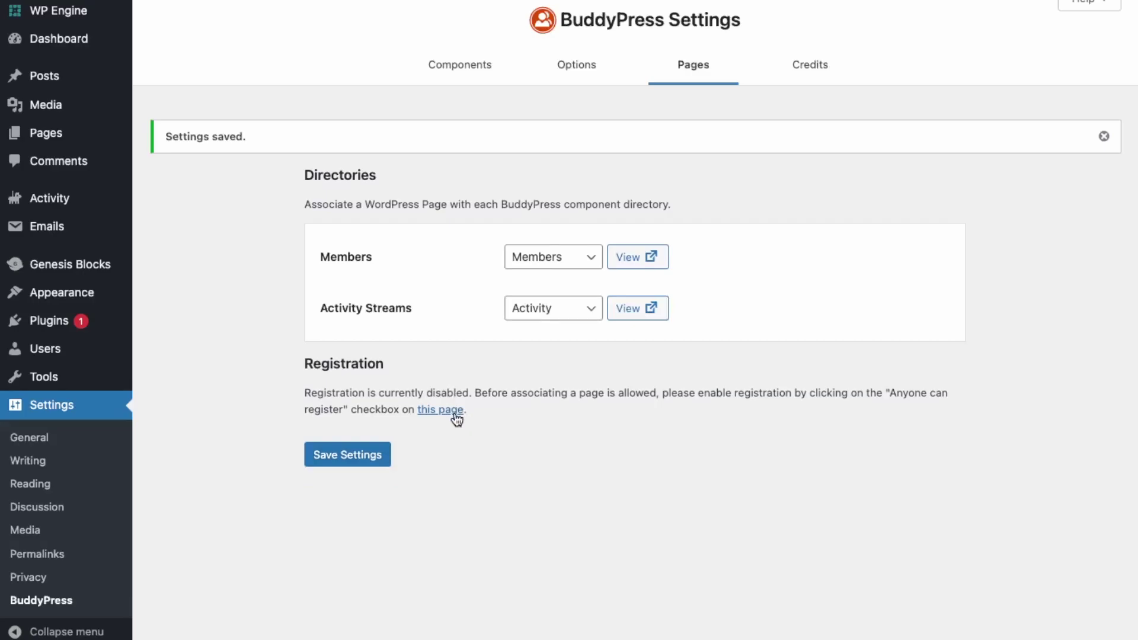
Tick Anyone can register in General Settings and save
click(457, 414)
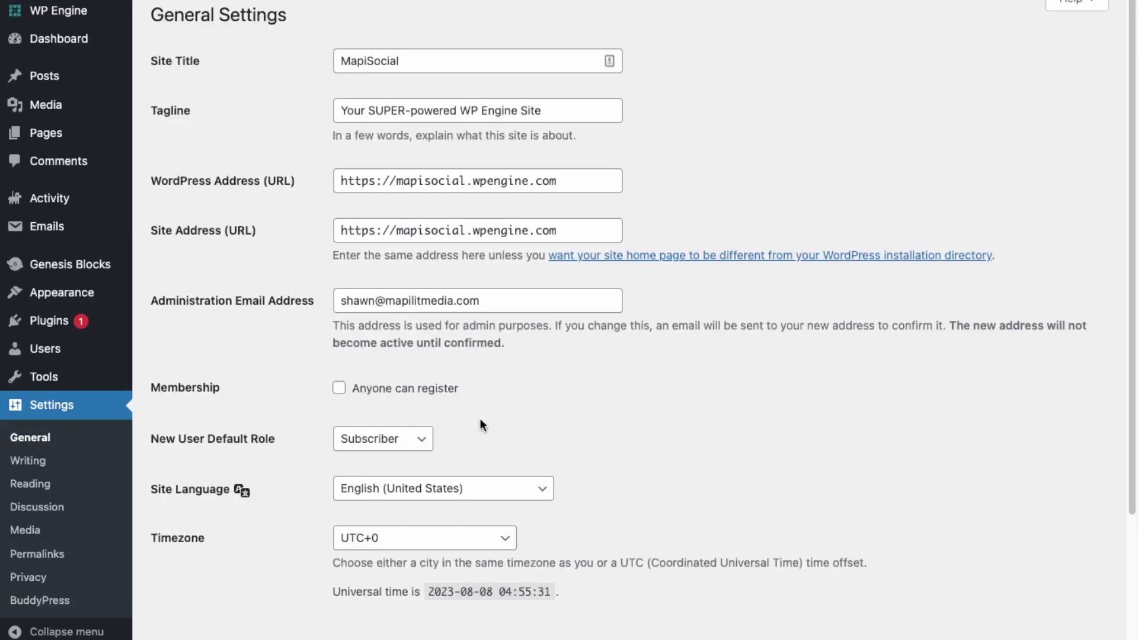
click(338, 387)
scroll(248, 448, down, 5)
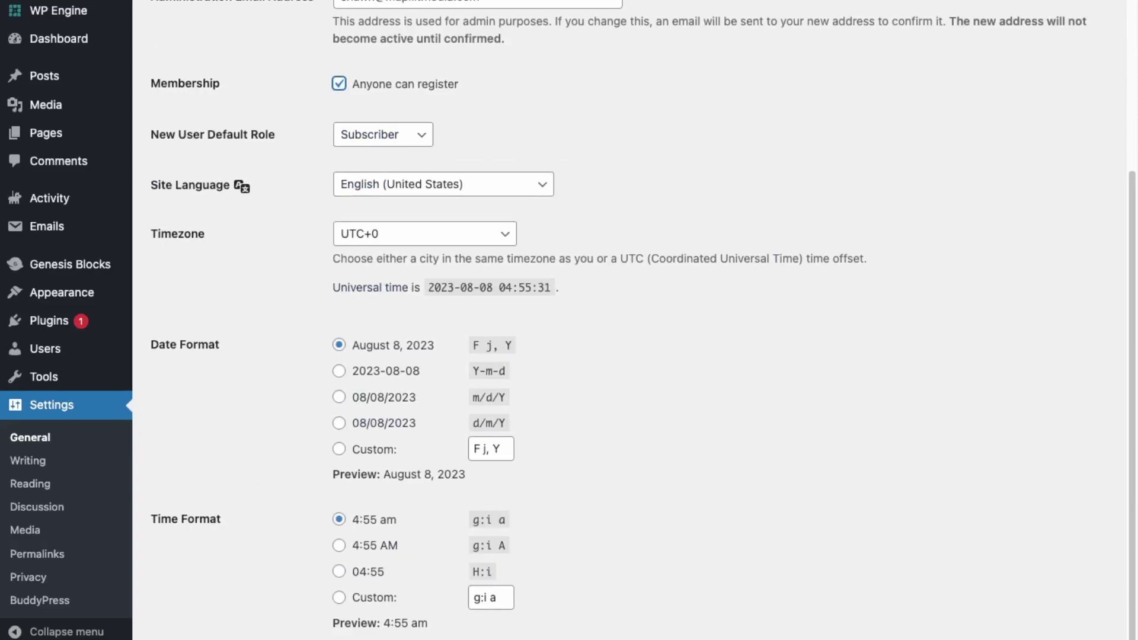
scroll(642, 320, down, 1)
key(Return)
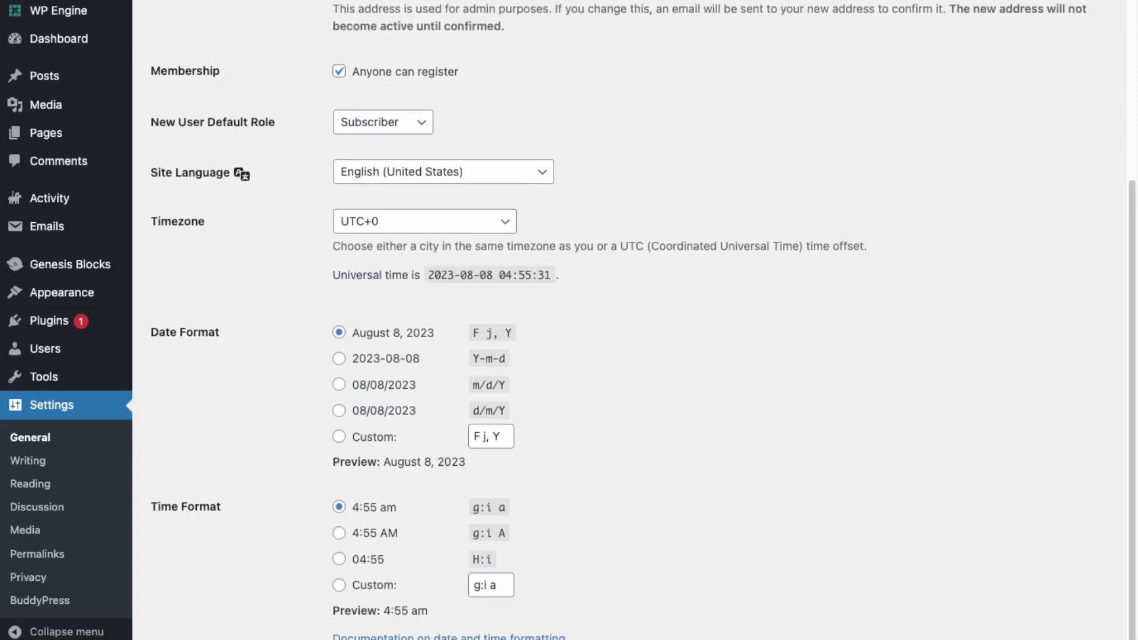
click(51, 601)
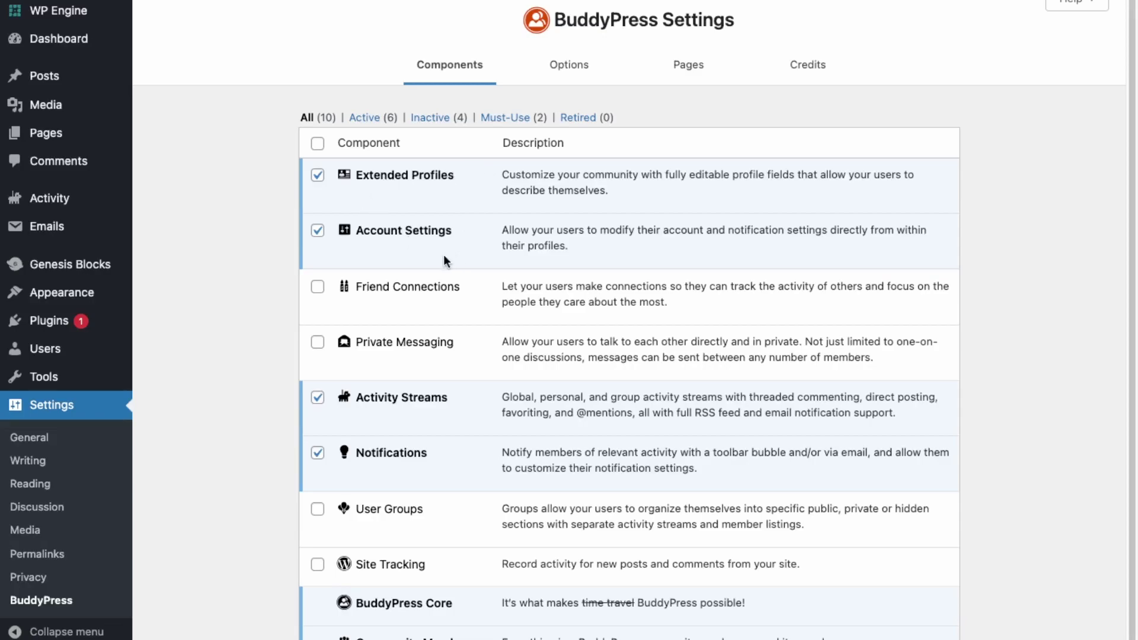
Enable the Friend Connections, Private Messaging and User Groups components in BuddyPress
click(321, 289)
click(320, 345)
click(318, 511)
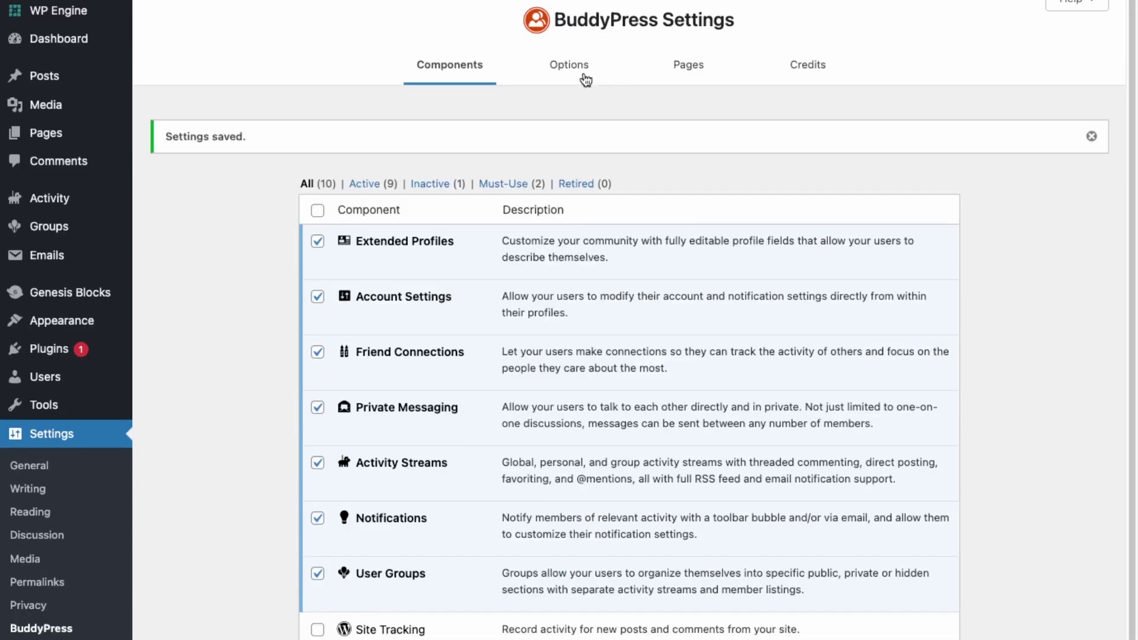
click(586, 80)
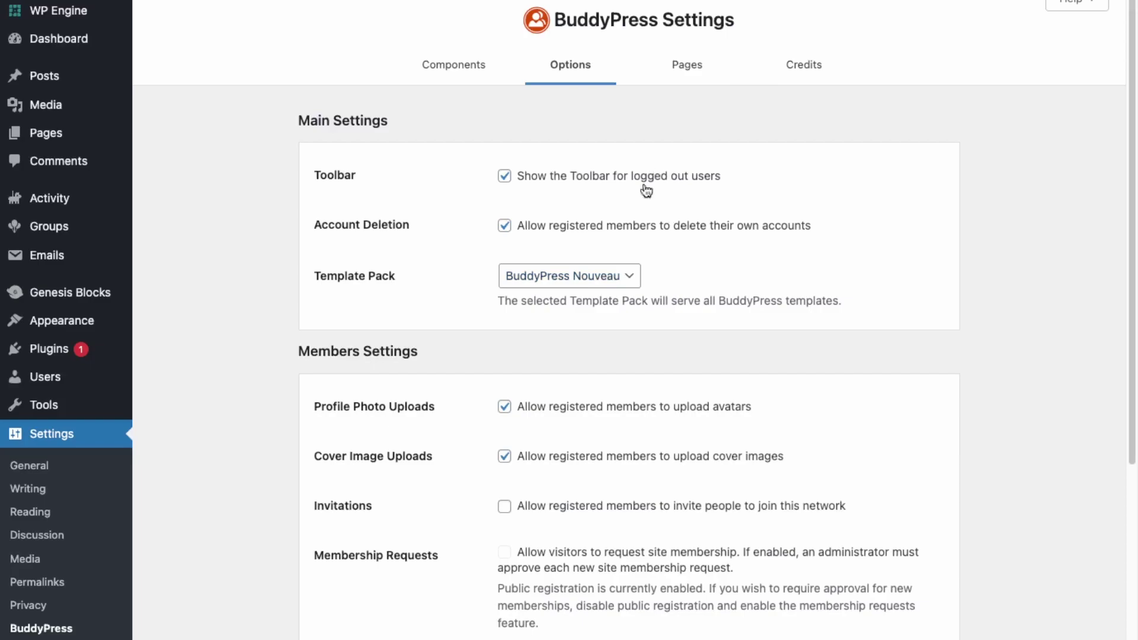
Tick Invitations and Post Comments in BuddyPress Options, then view the Pages tab assignments
click(633, 285)
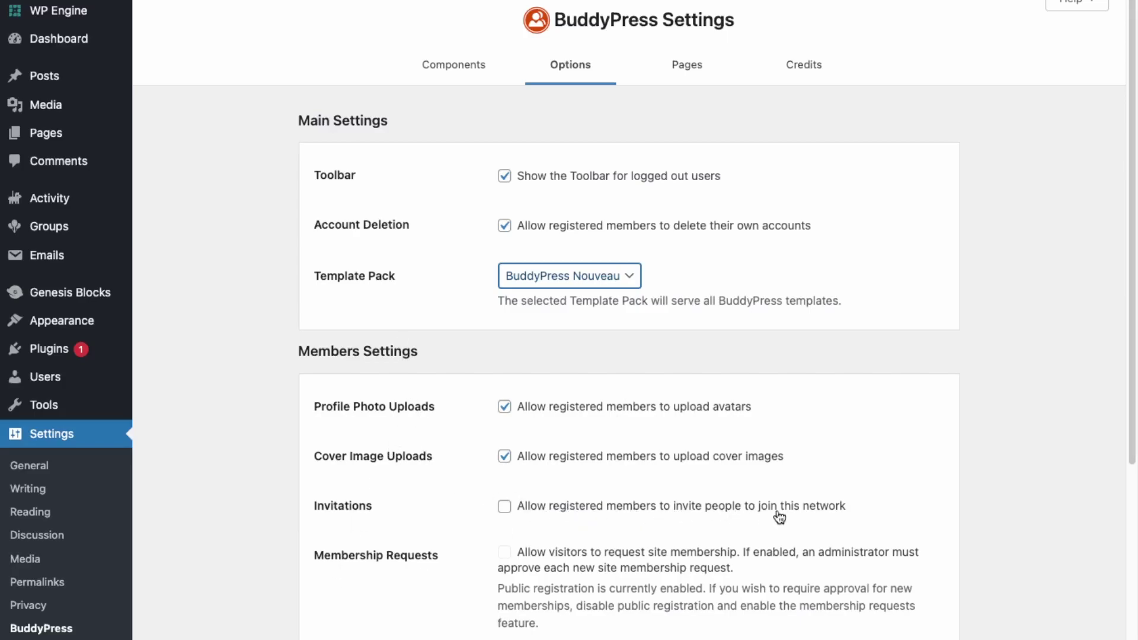
scroll(821, 517, down, 3)
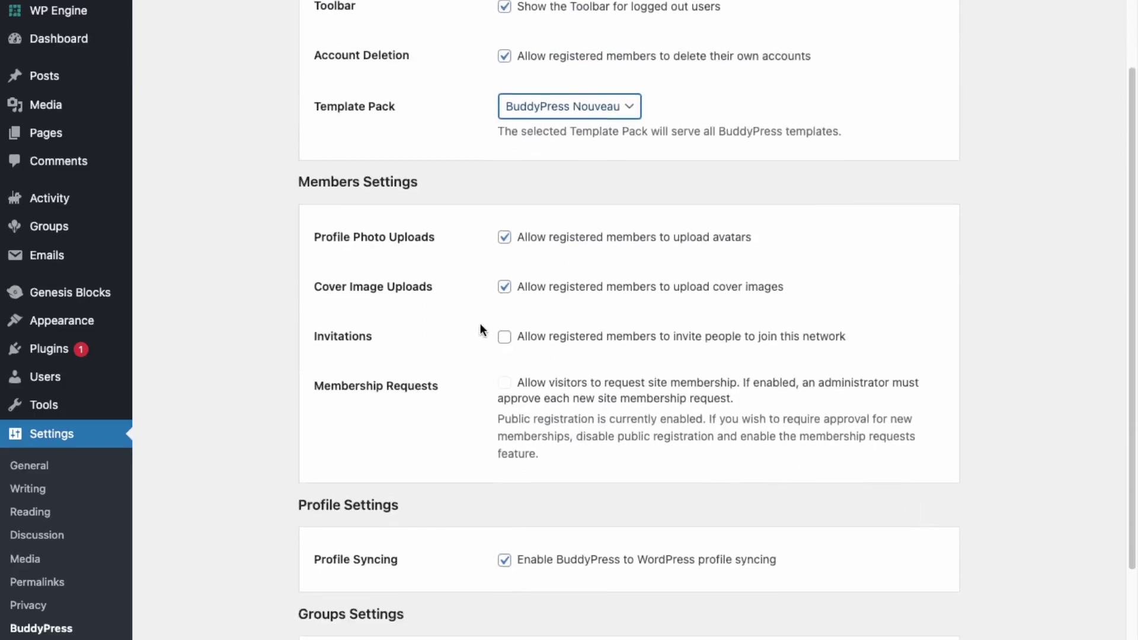
click(502, 339)
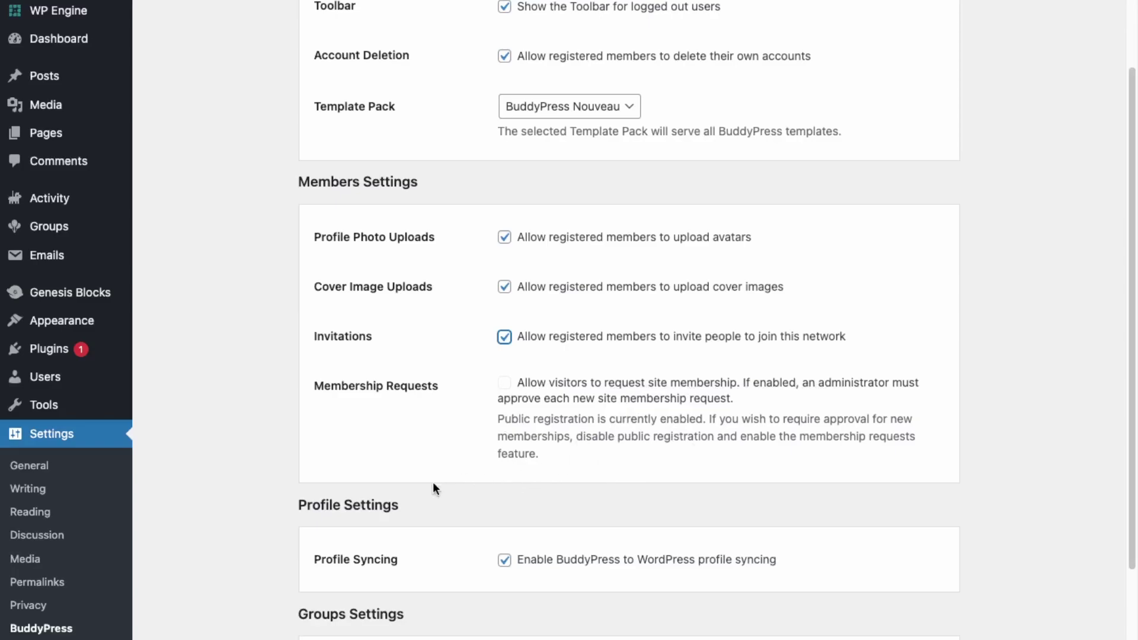
scroll(347, 425, down, 5)
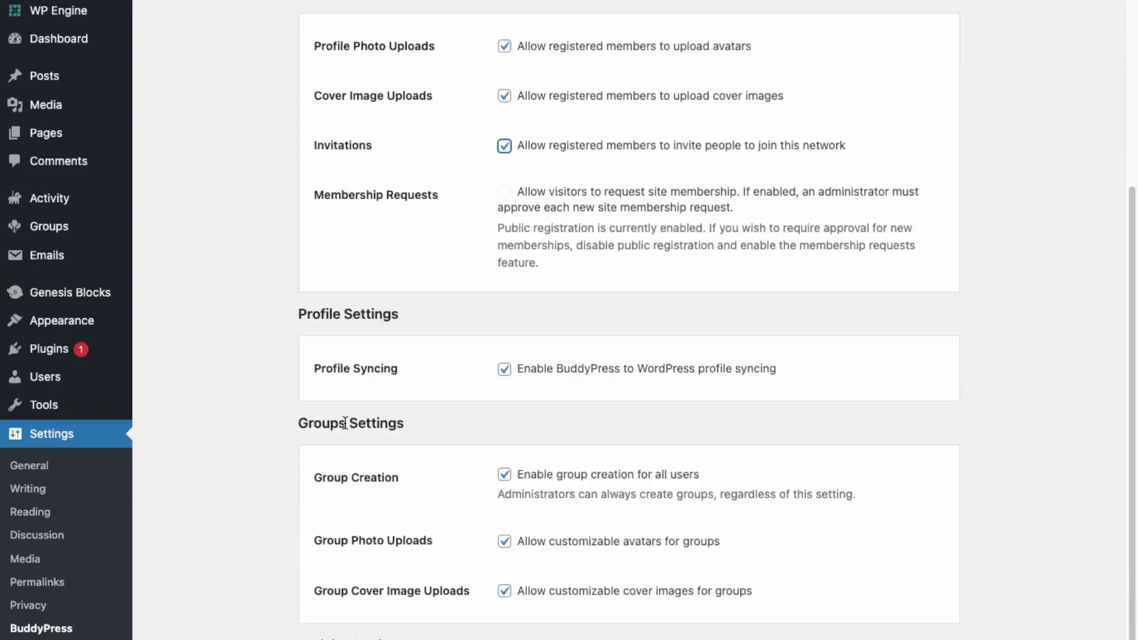
click(504, 625)
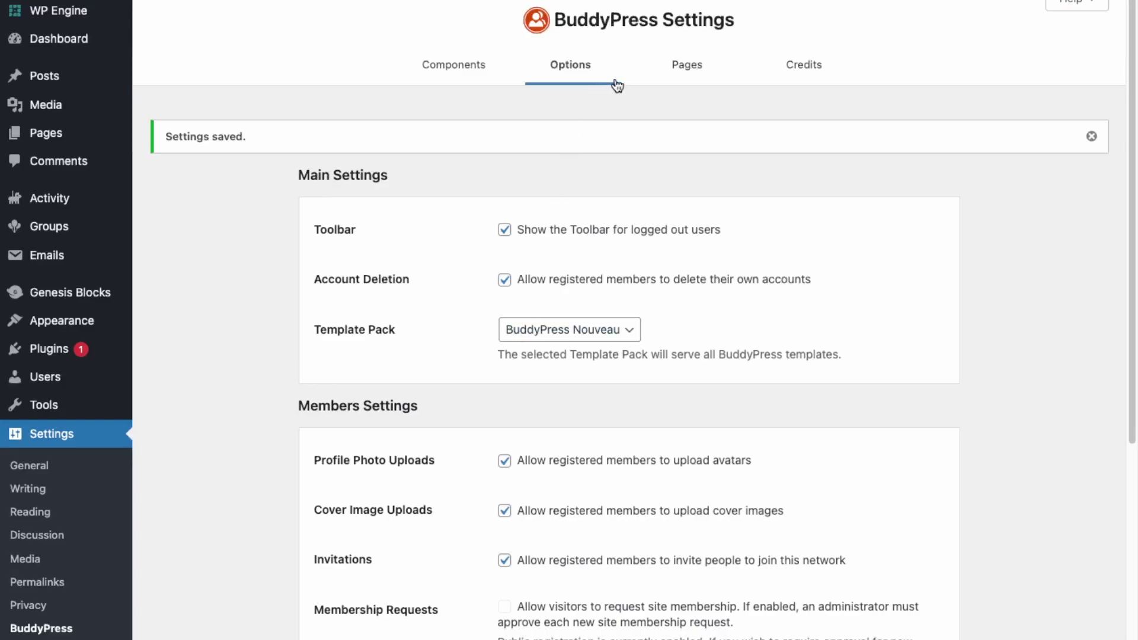
click(688, 77)
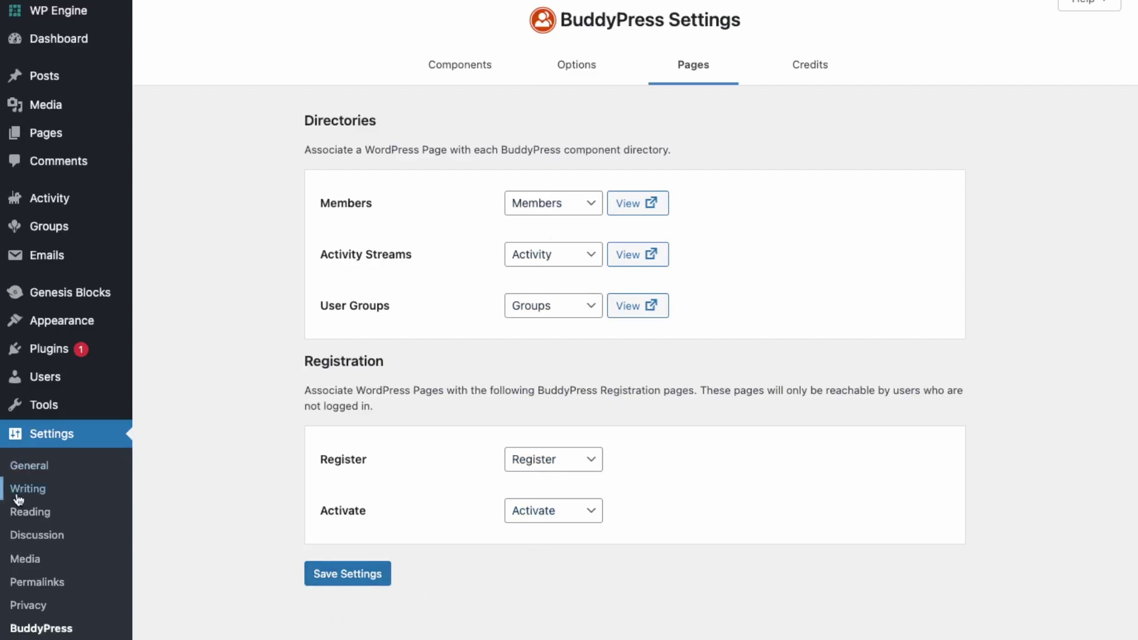
View the live site's Hello world! post, then return to the admin Dashboard
mouse_move(58, 7)
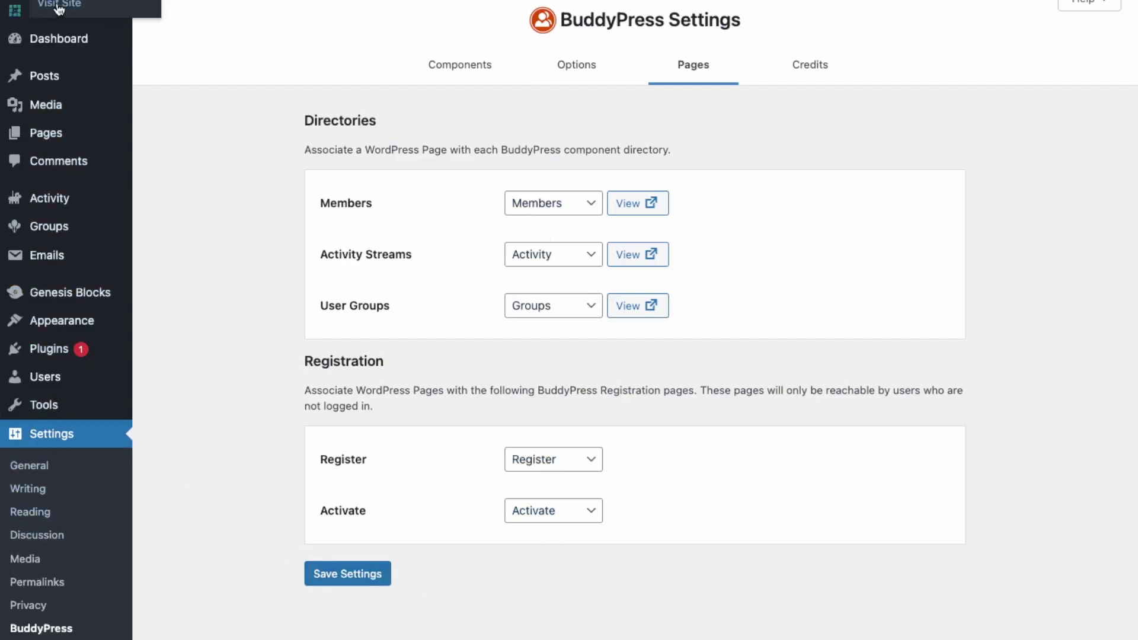
mouse_move(58, 74)
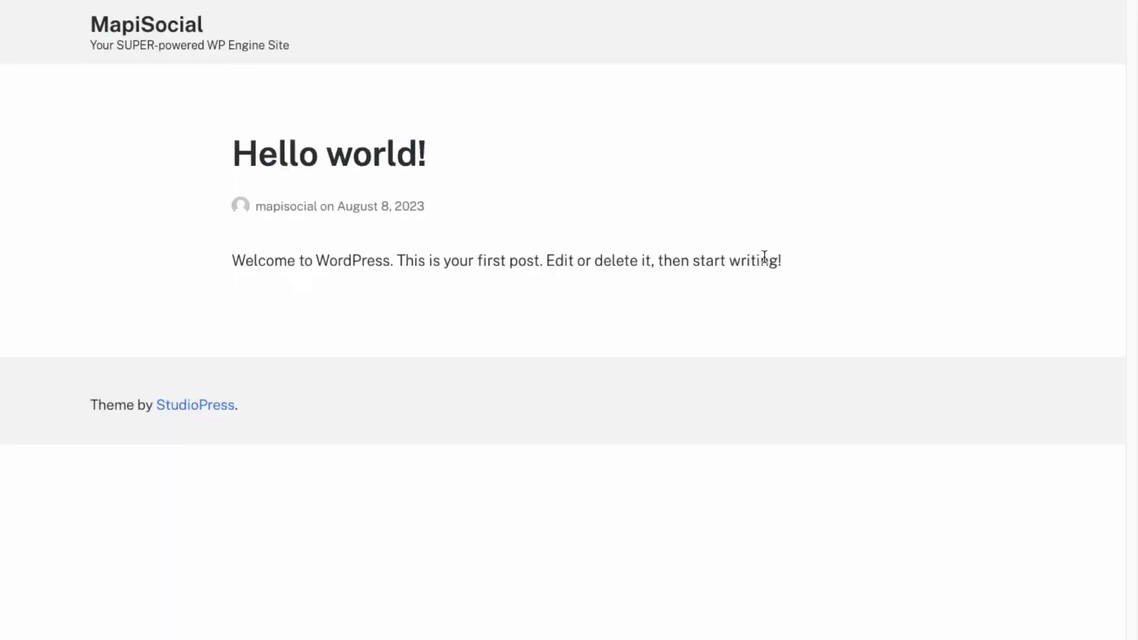
mouse_move(66, 6)
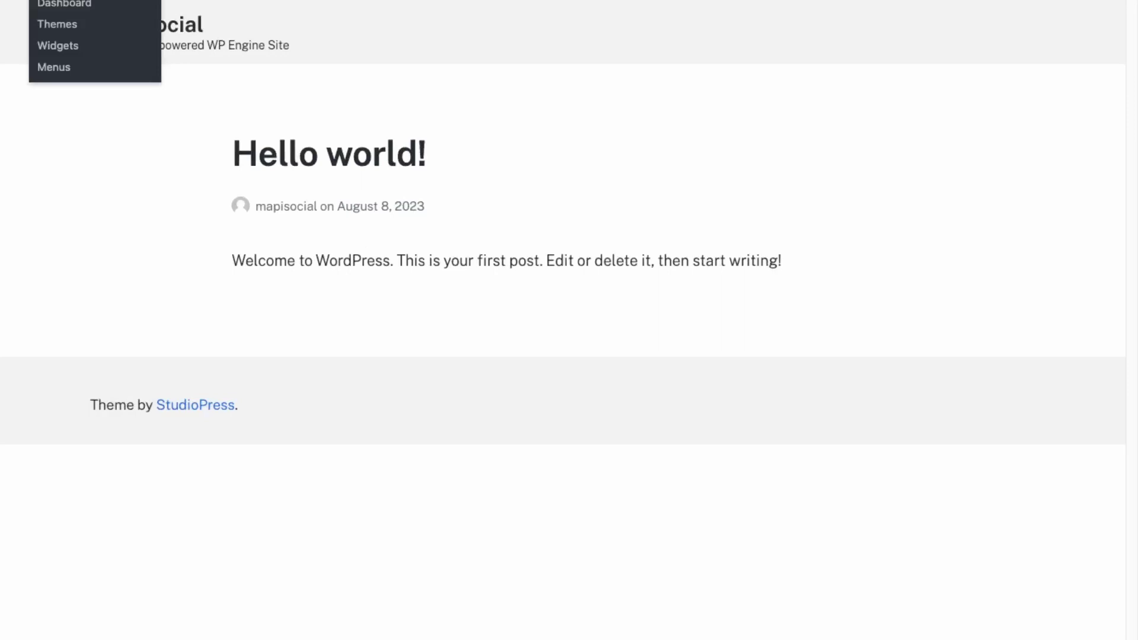
click(69, 6)
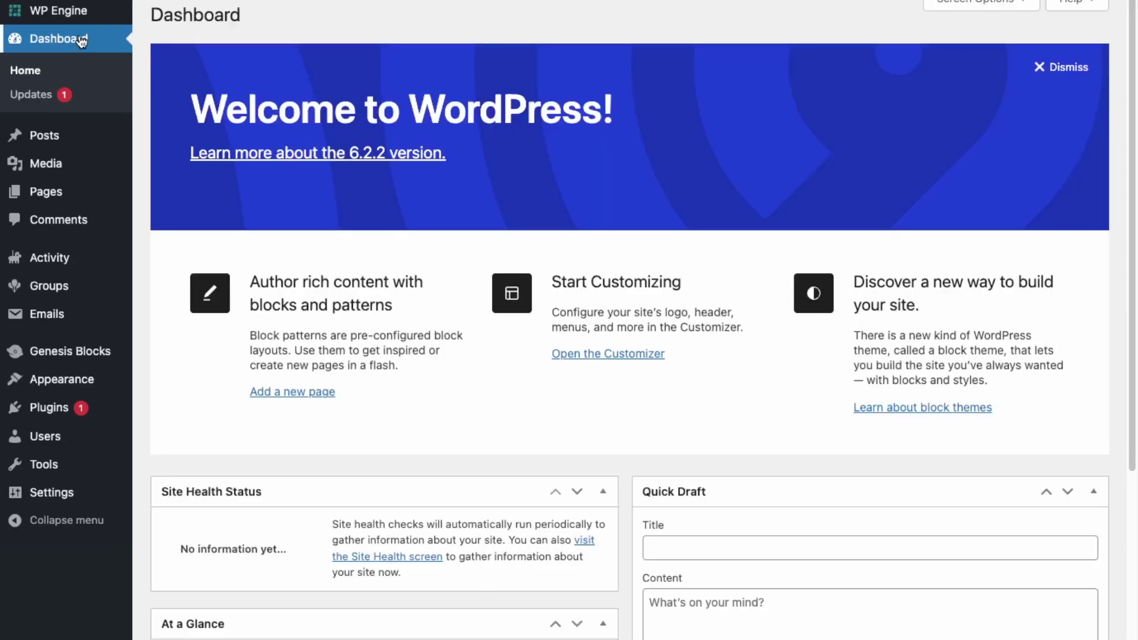
mouse_move(24, 495)
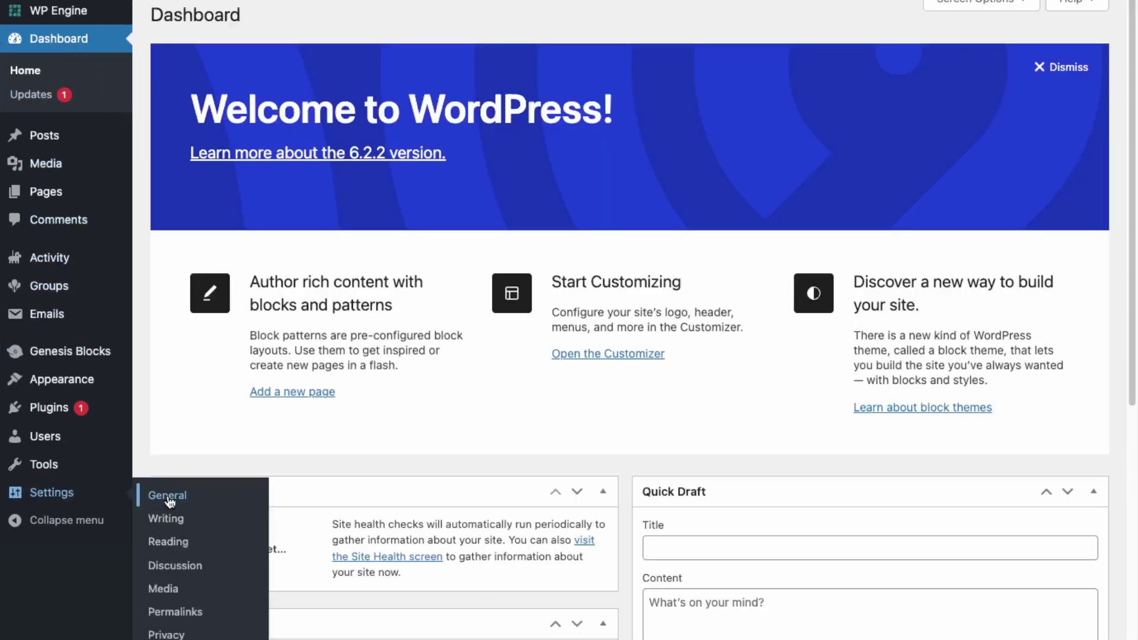
Set Reading Settings to a static homepage of Activity, save, and view the live site
click(184, 549)
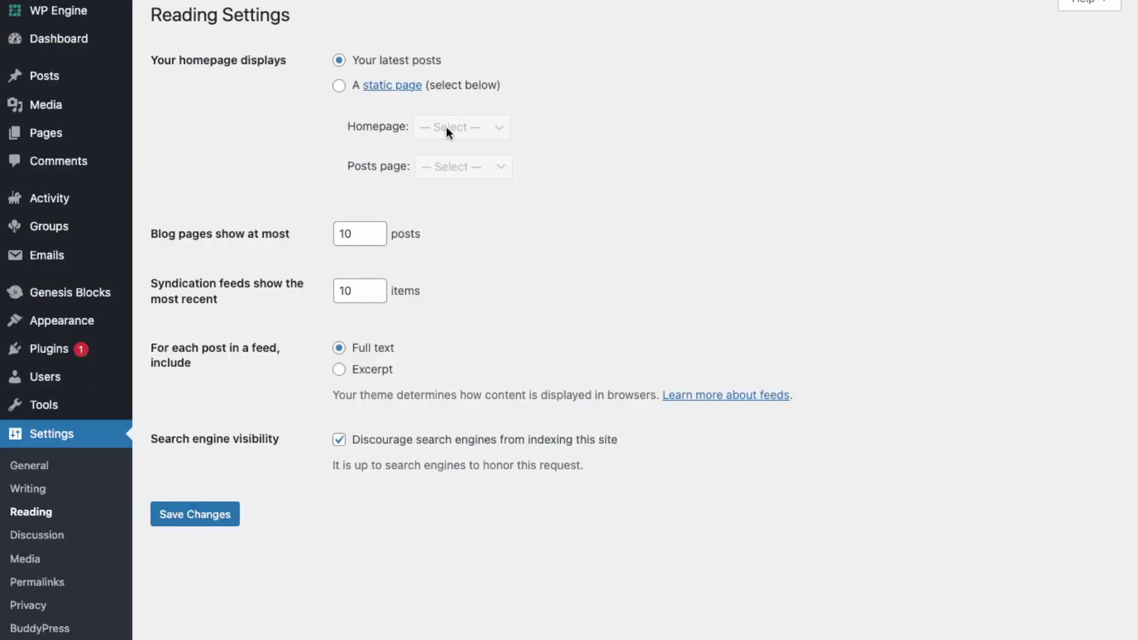
click(339, 85)
click(465, 126)
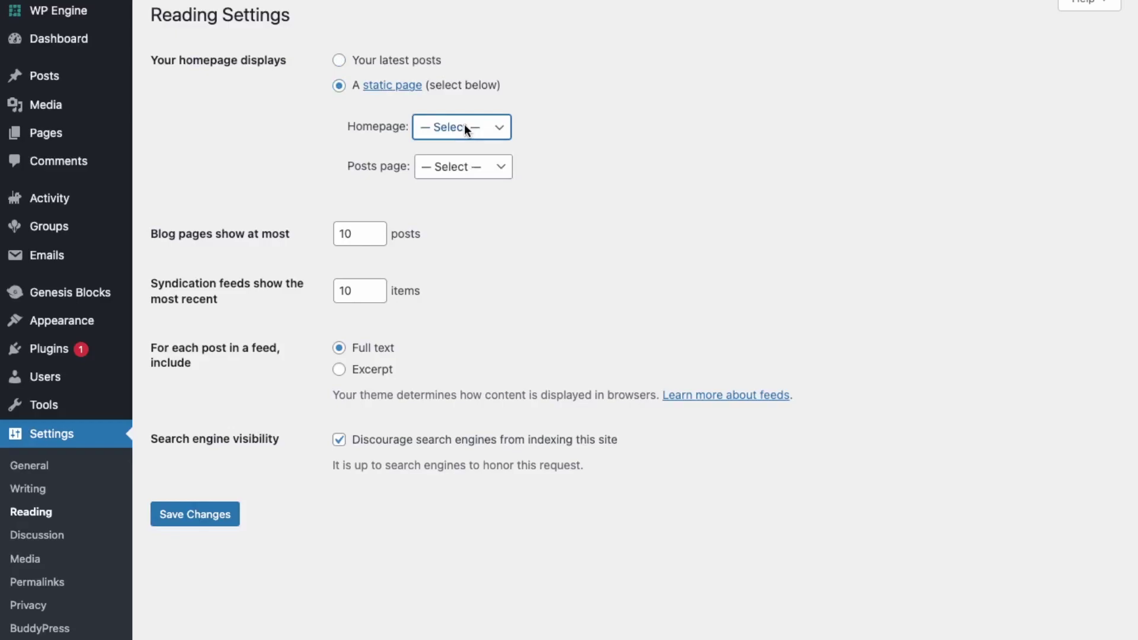
click(463, 163)
click(200, 515)
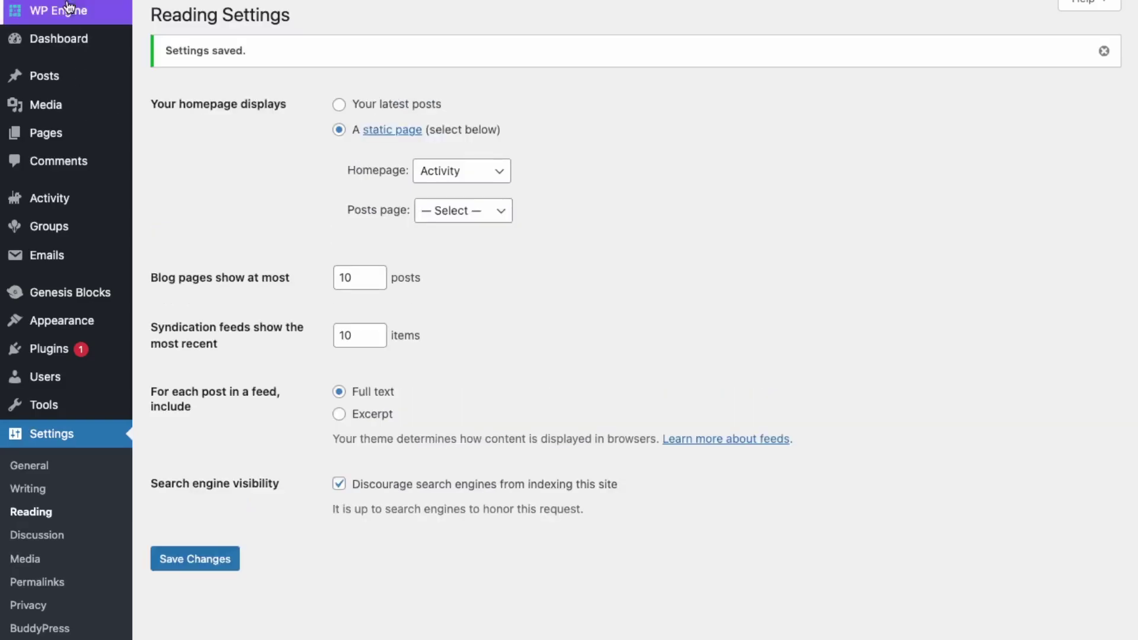
mouse_move(59, 6)
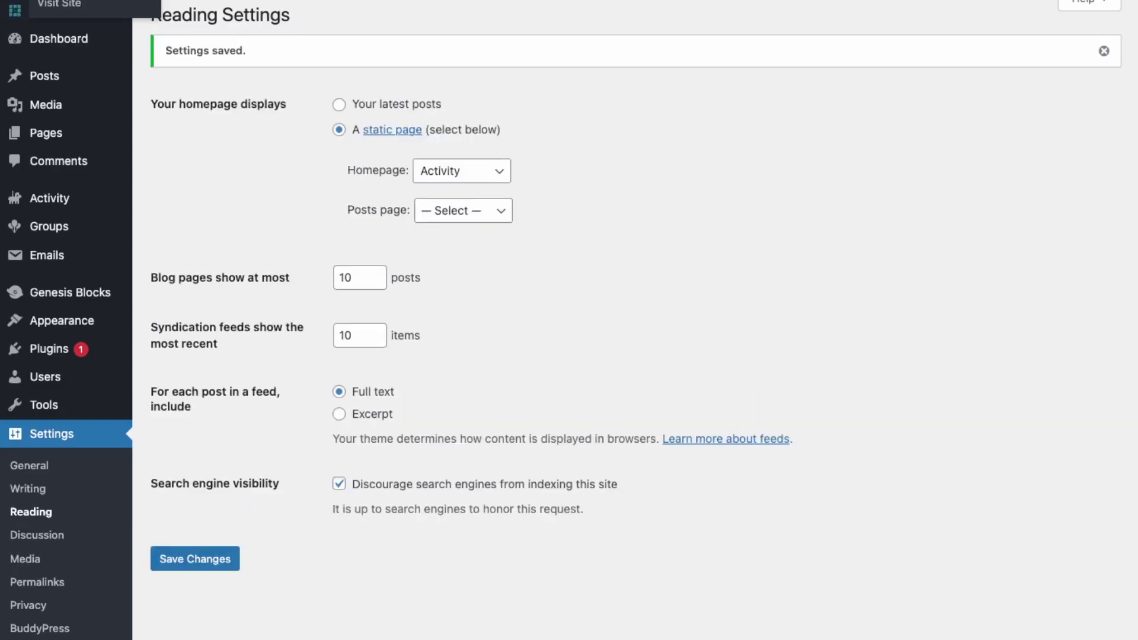
click(70, 10)
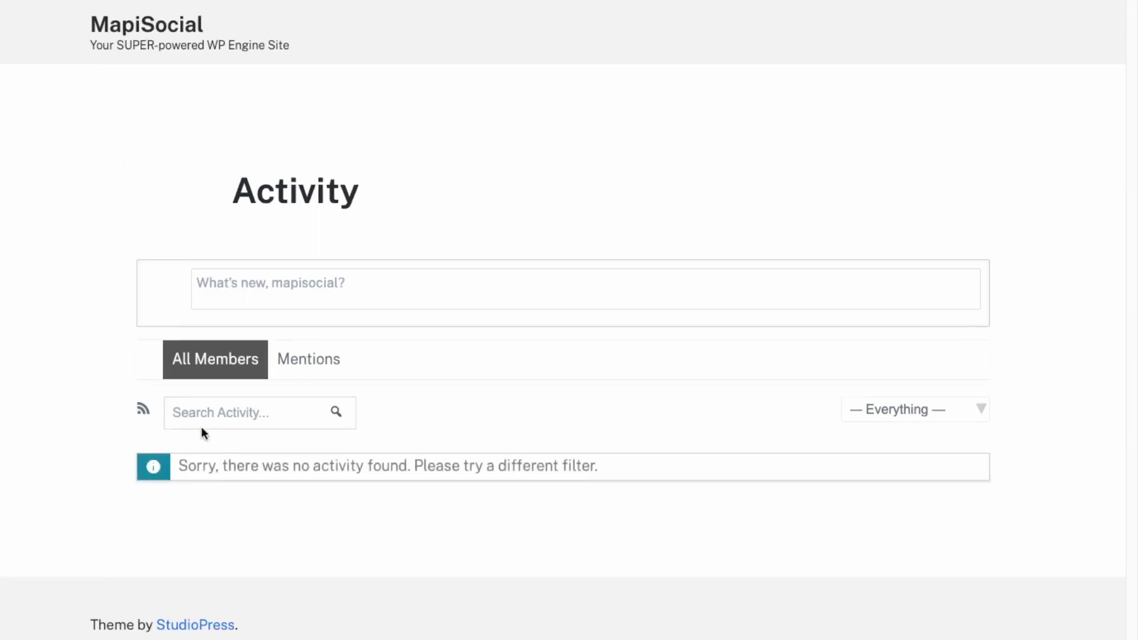
Post the status update 'My first post' on the Activity feed
click(320, 294)
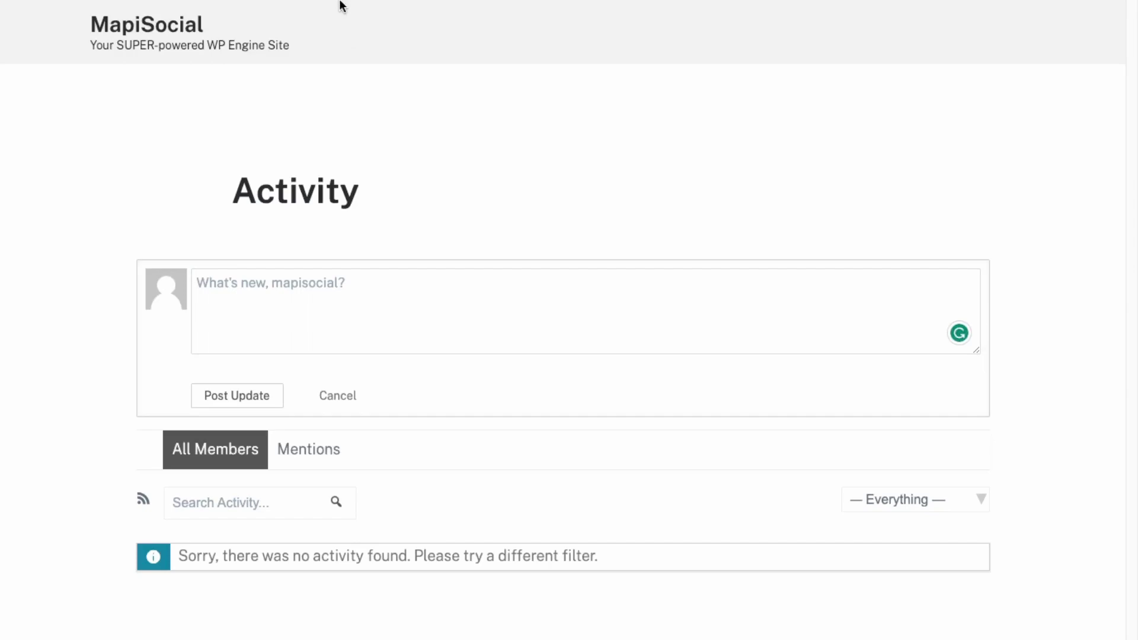
click(337, 291)
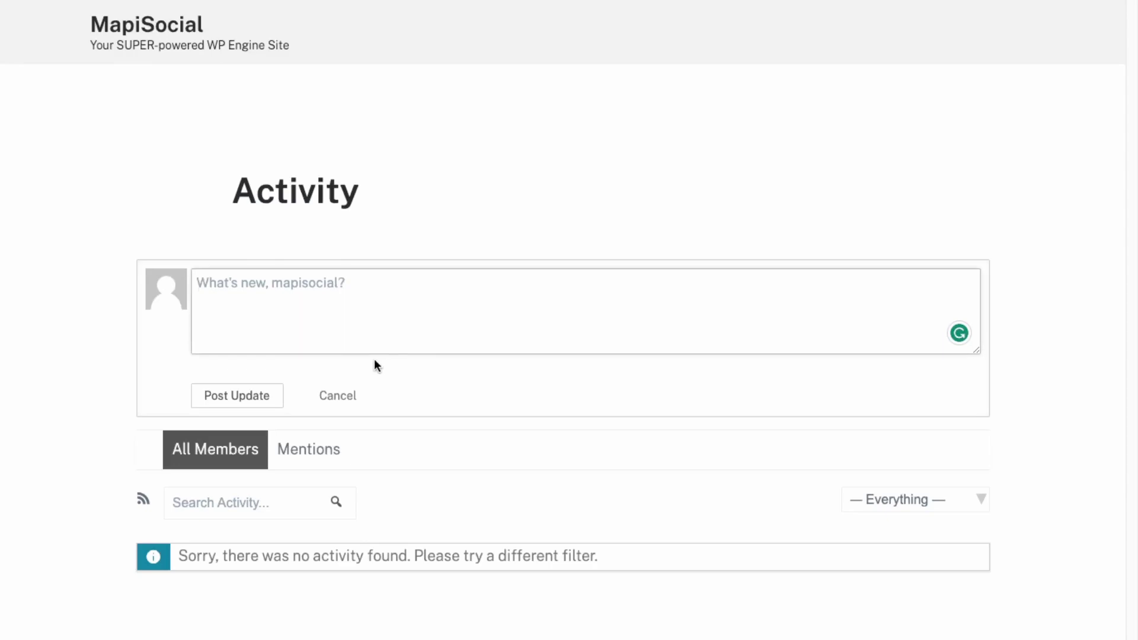
text(My first post)
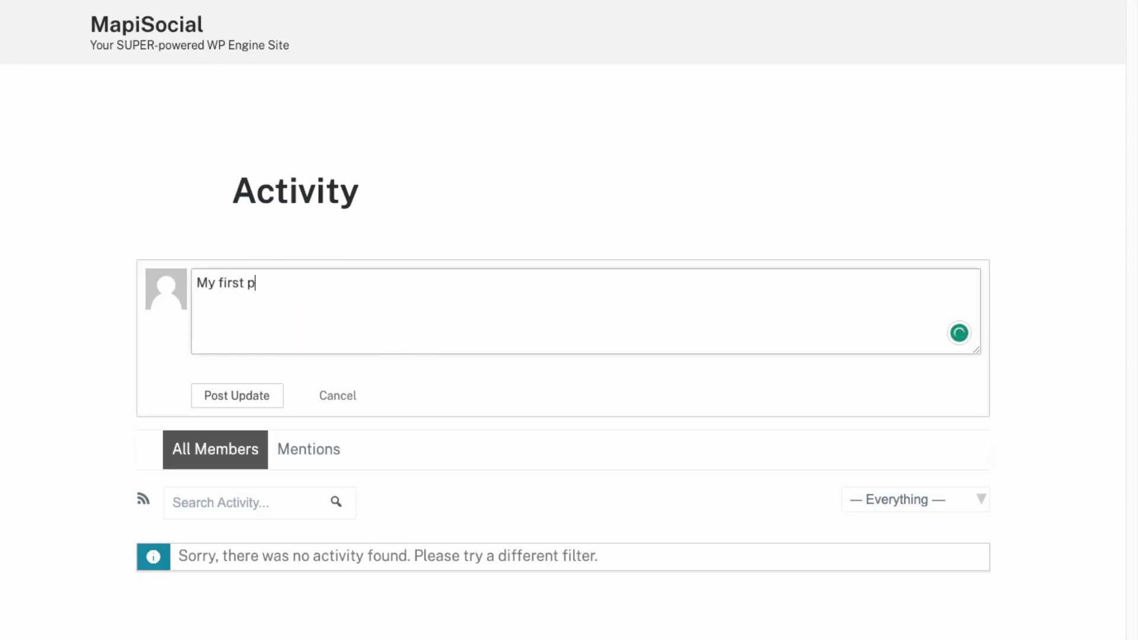
click(253, 392)
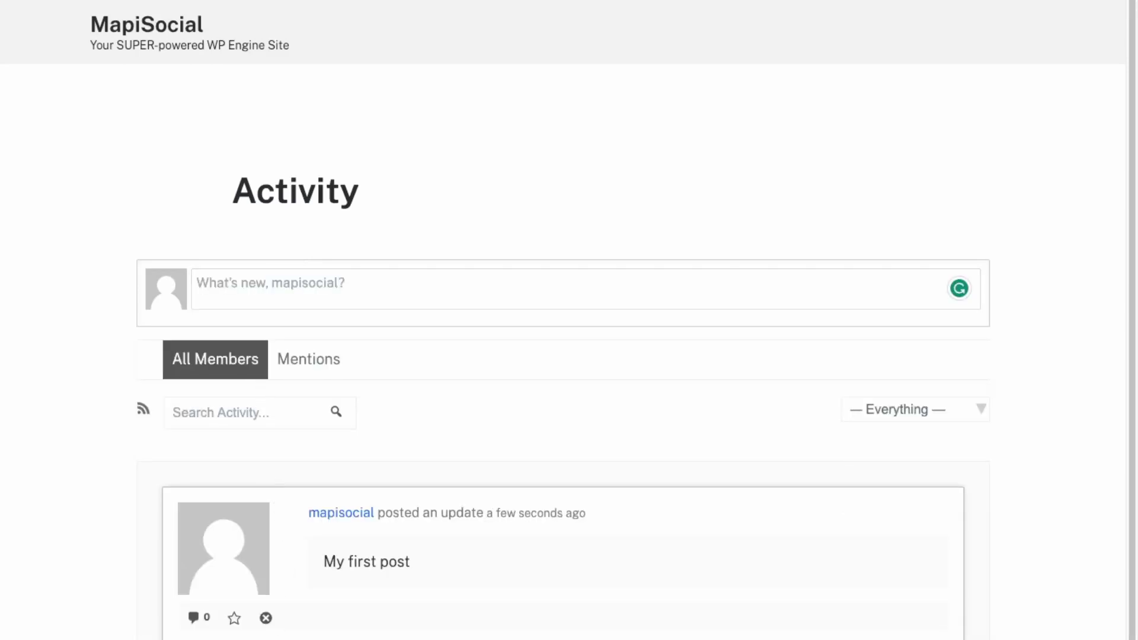
Open the comment form and mark the new post as a favorite
click(202, 622)
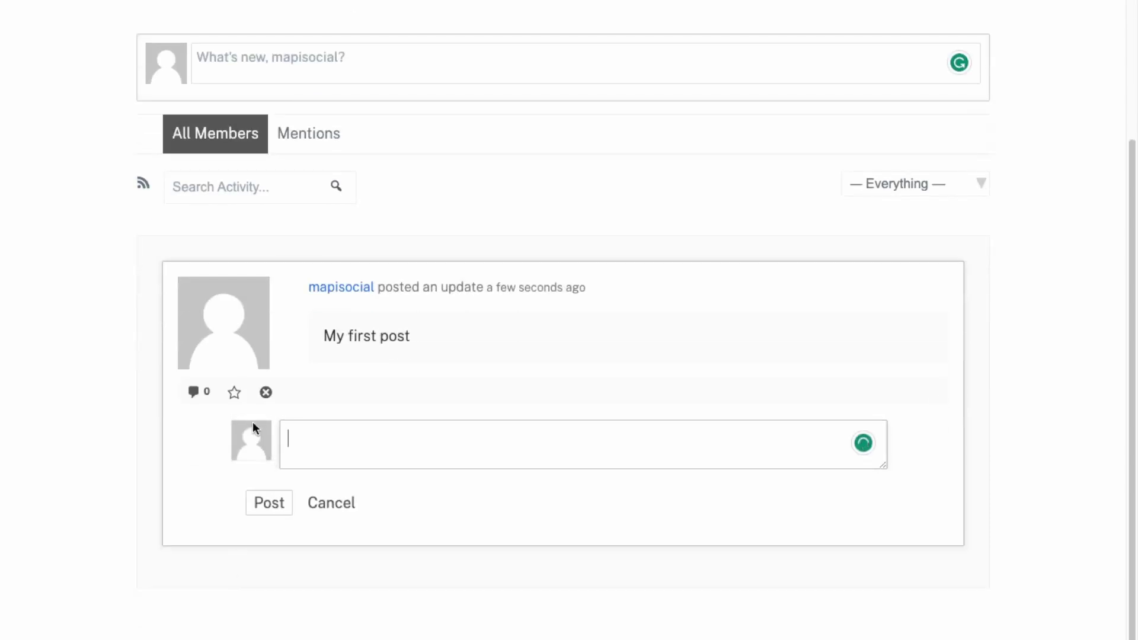
click(235, 393)
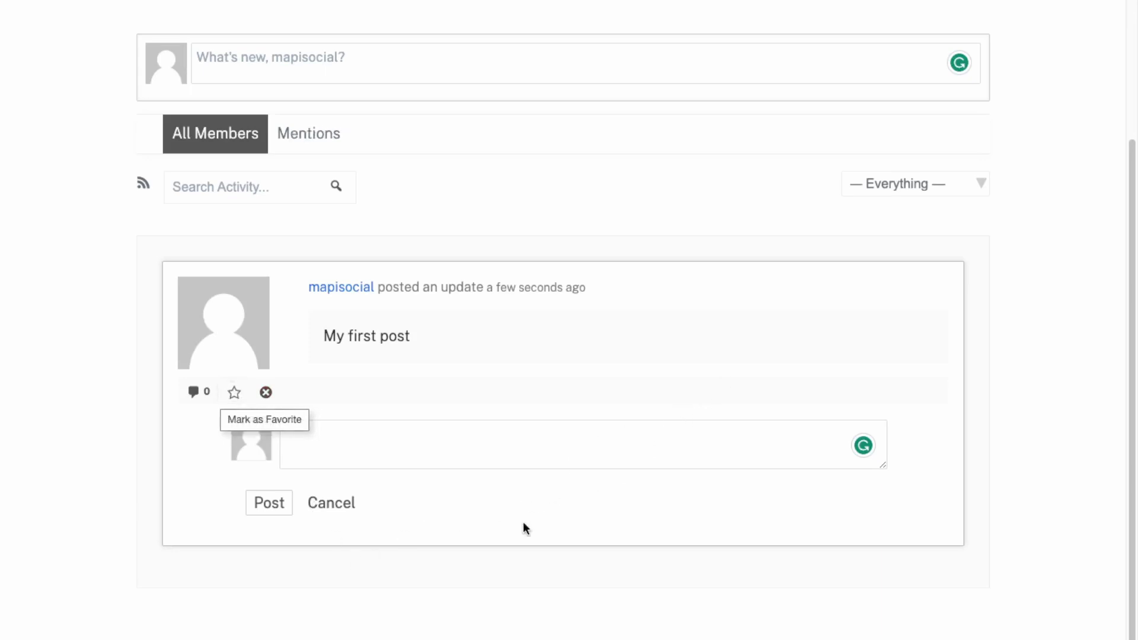
scroll(523, 528, up, 2)
scroll(403, 521, down, 2)
scroll(402, 521, up, 4)
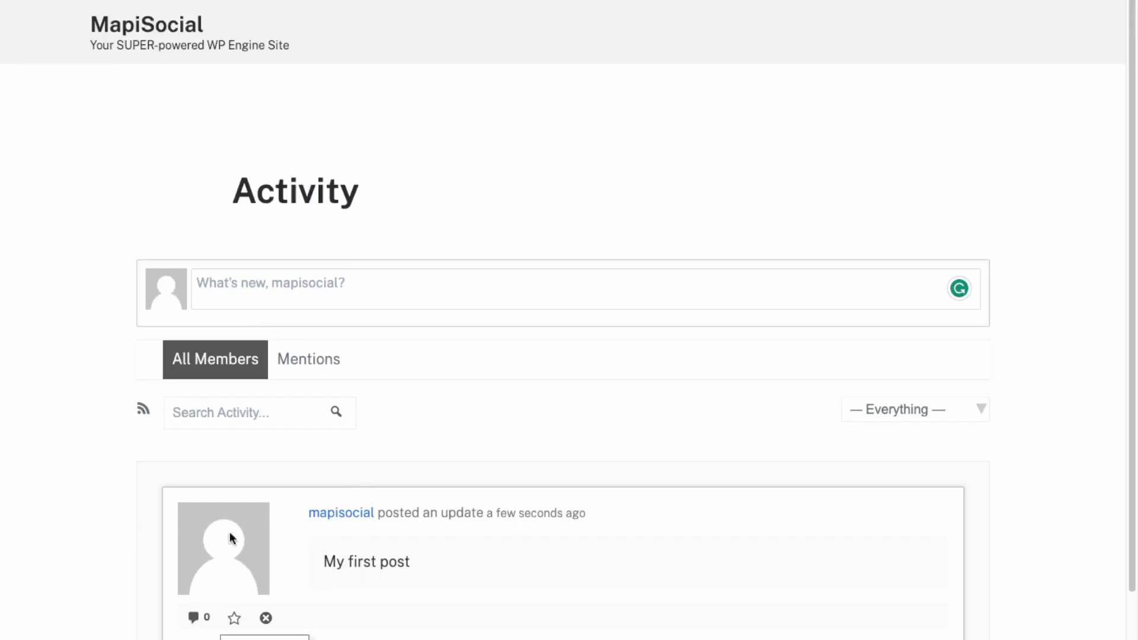
Open the member's own profile and switch between its activity and profile details
click(176, 308)
scroll(415, 391, down, 3)
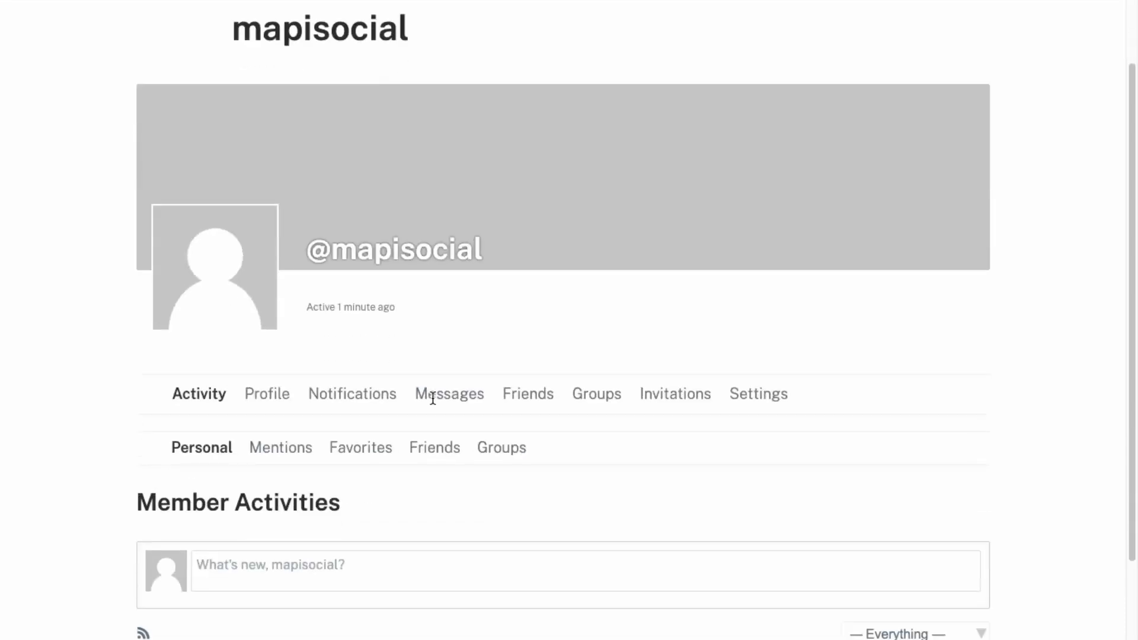
scroll(432, 398, down, 3)
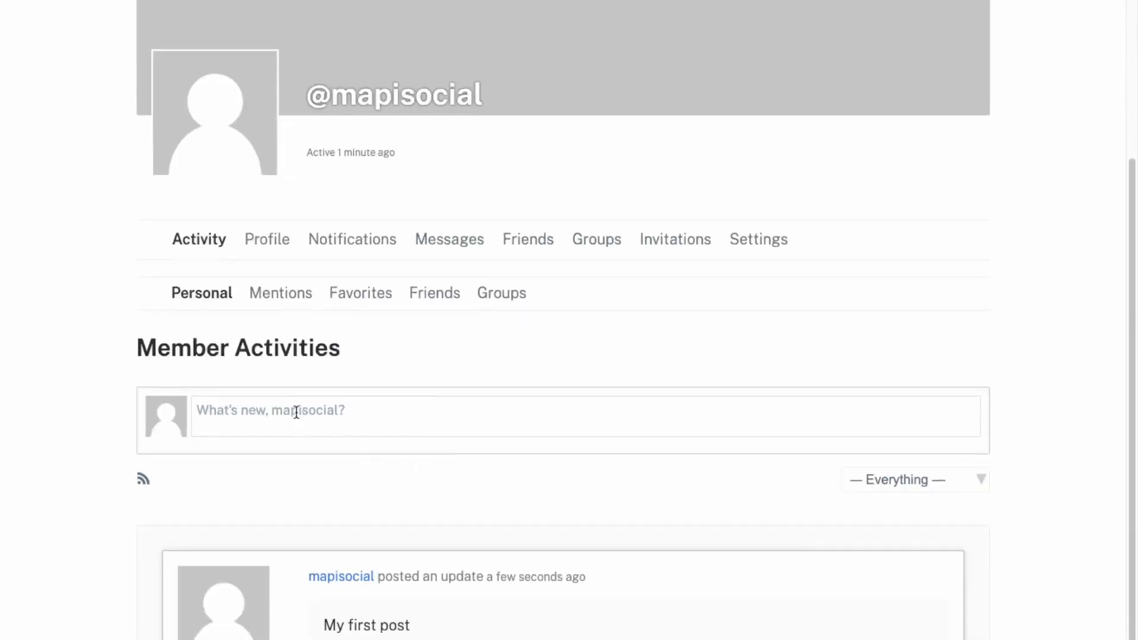
click(291, 255)
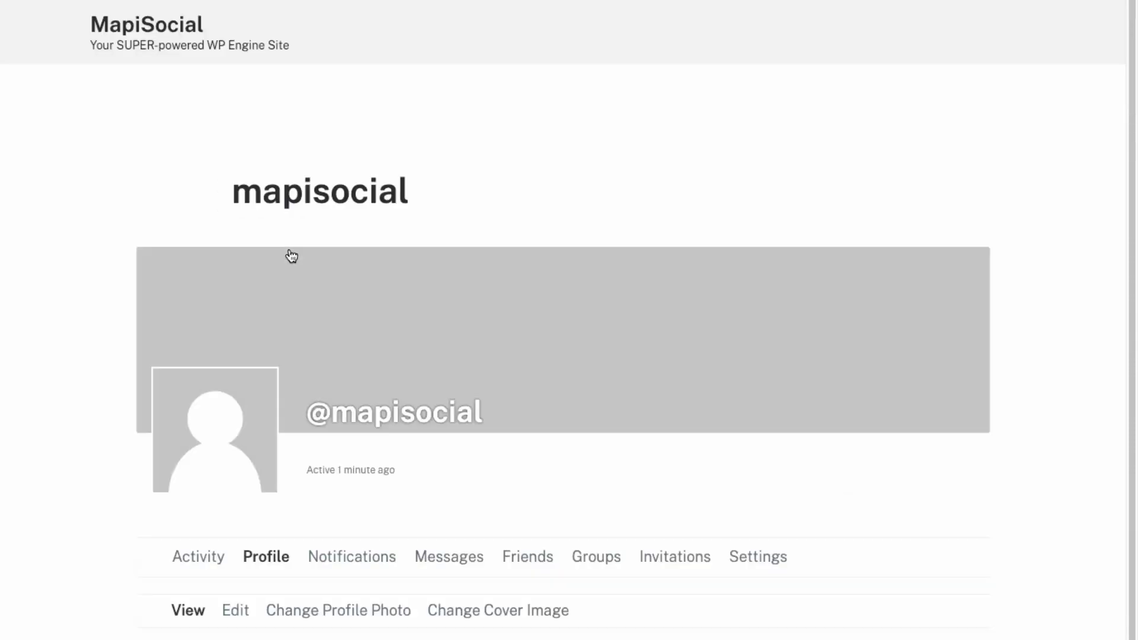
click(246, 449)
scroll(251, 468, down, 7)
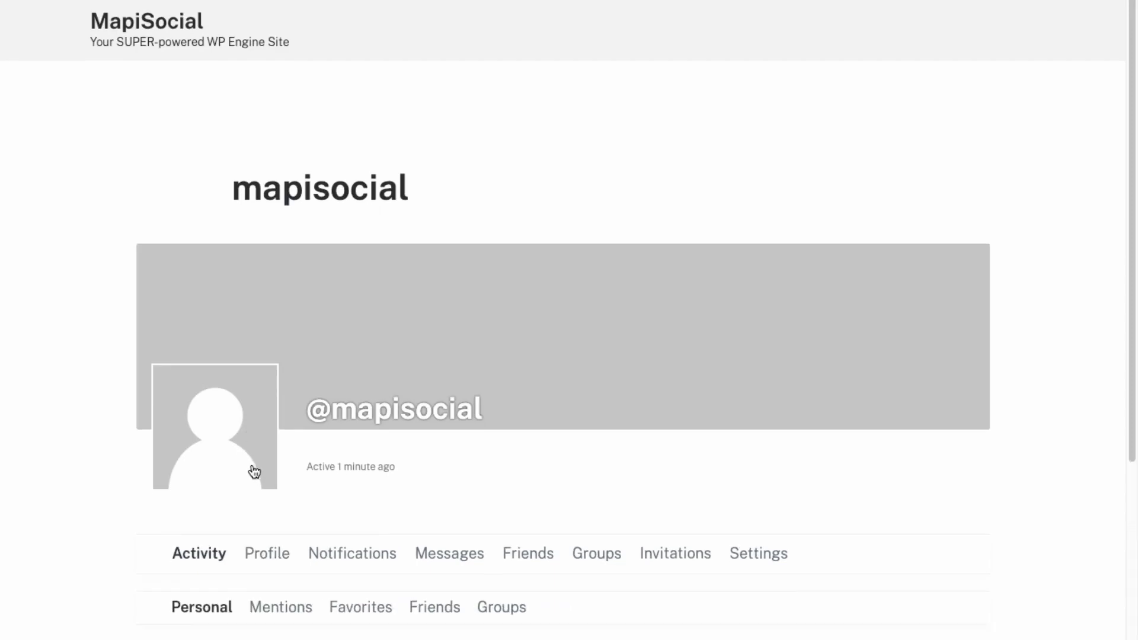
scroll(252, 467, up, 4)
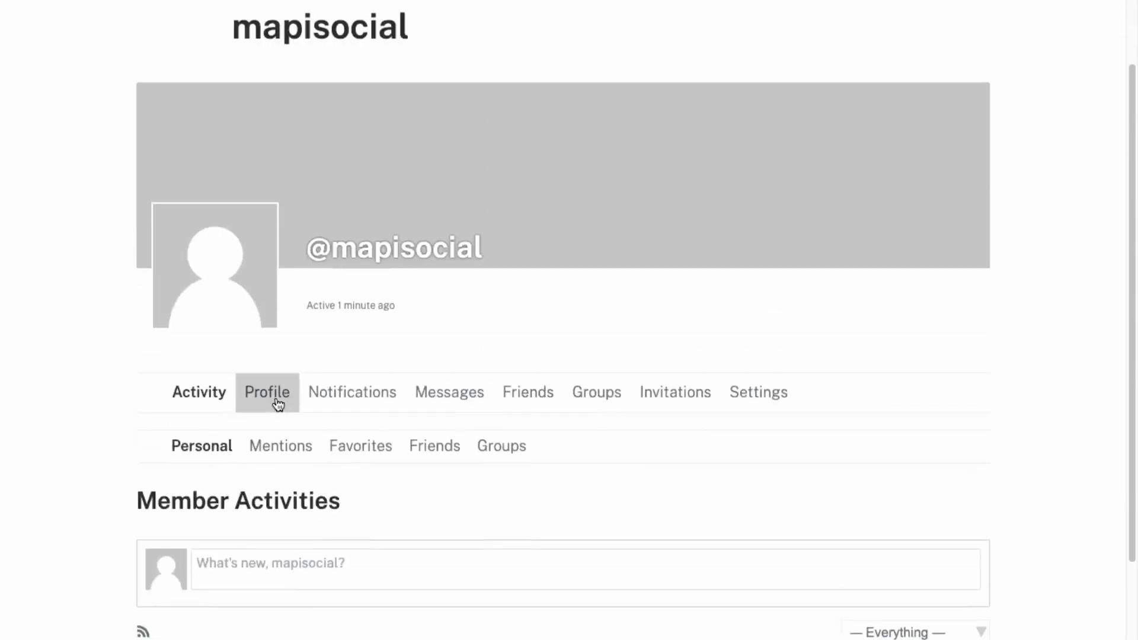
click(276, 396)
scroll(272, 403, down, 2)
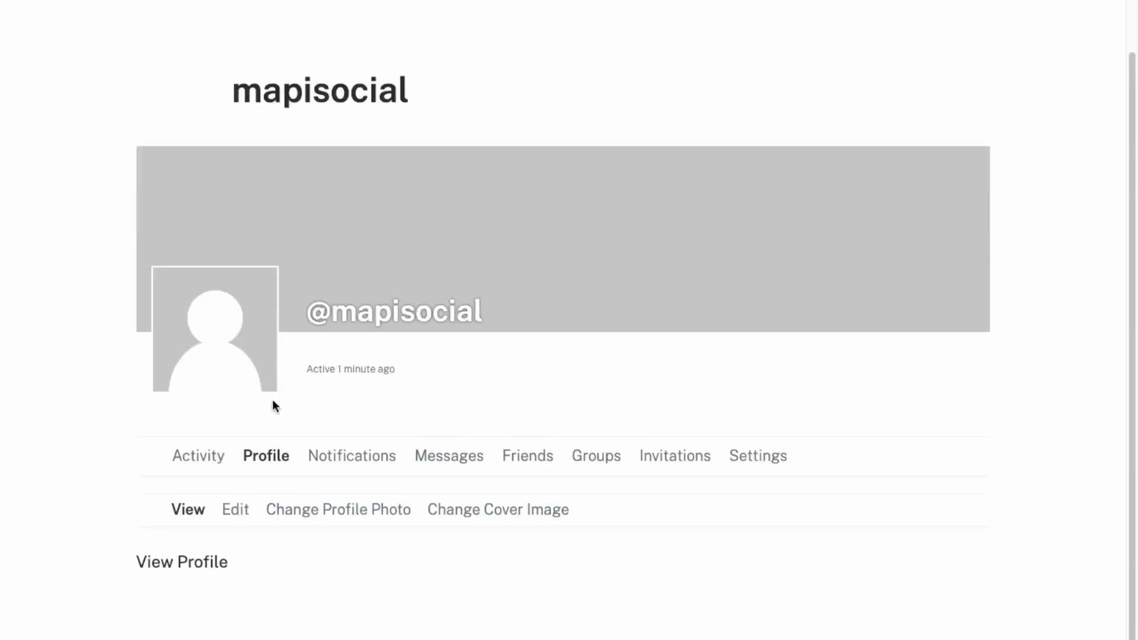
Enter the member's full name in the Name (required) field and save
click(244, 505)
scroll(254, 500, down, 4)
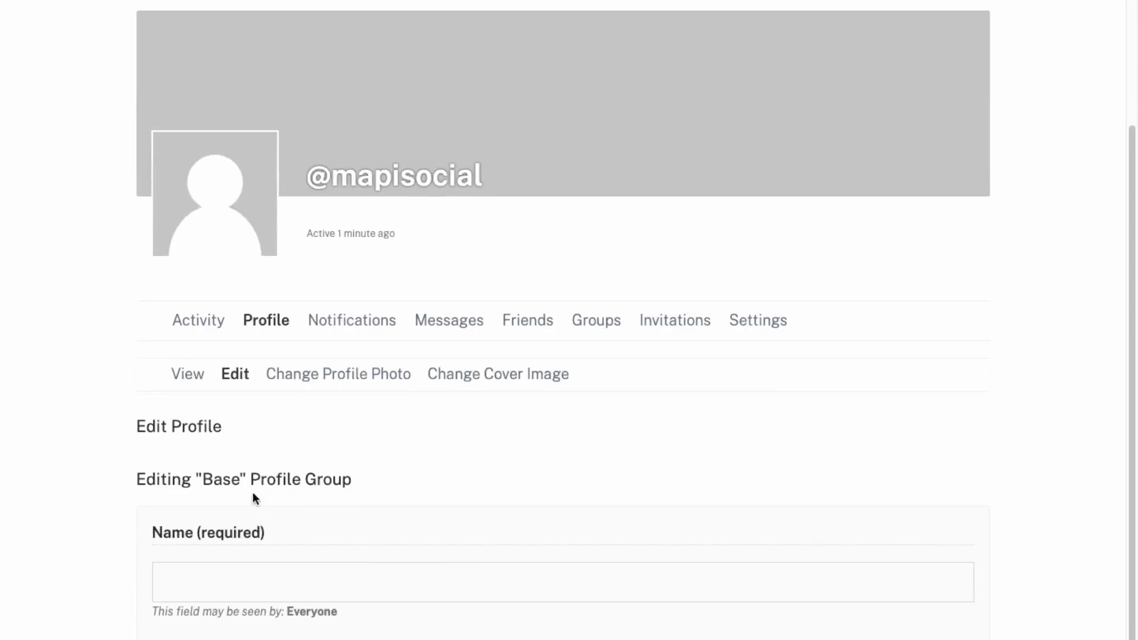
click(250, 570)
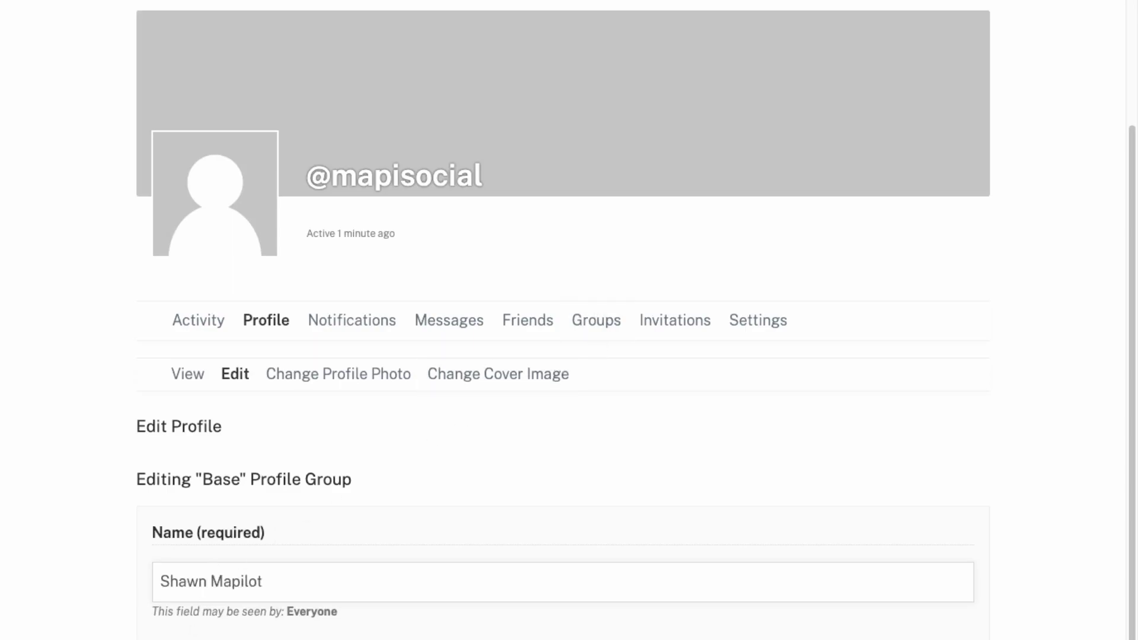
key(Return)
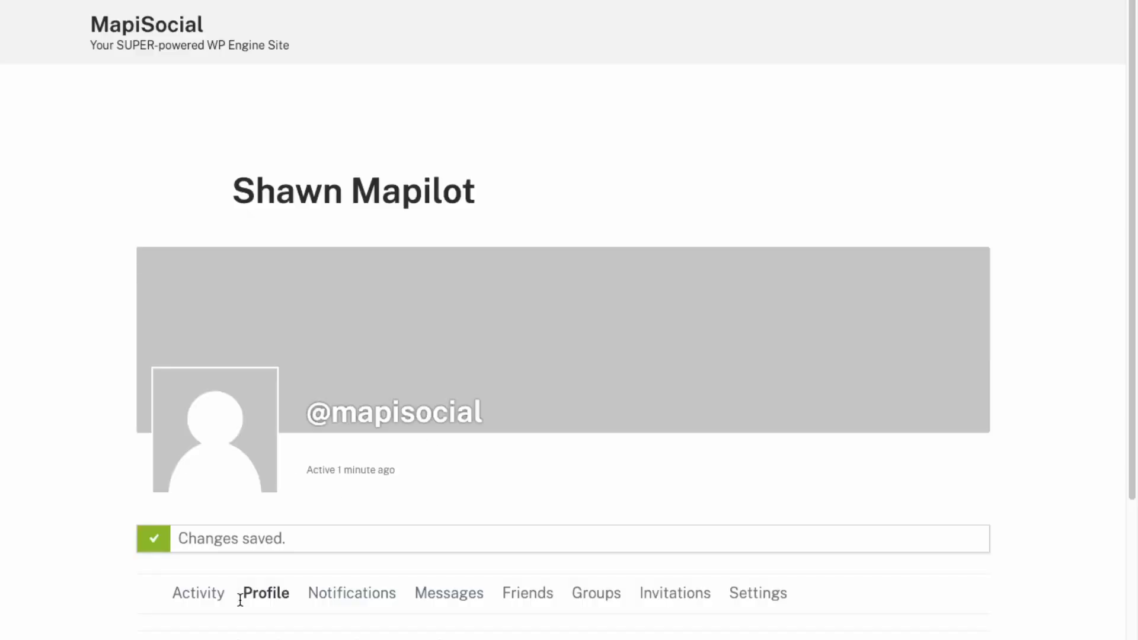
scroll(297, 251, down, 4)
scroll(298, 355, up, 1)
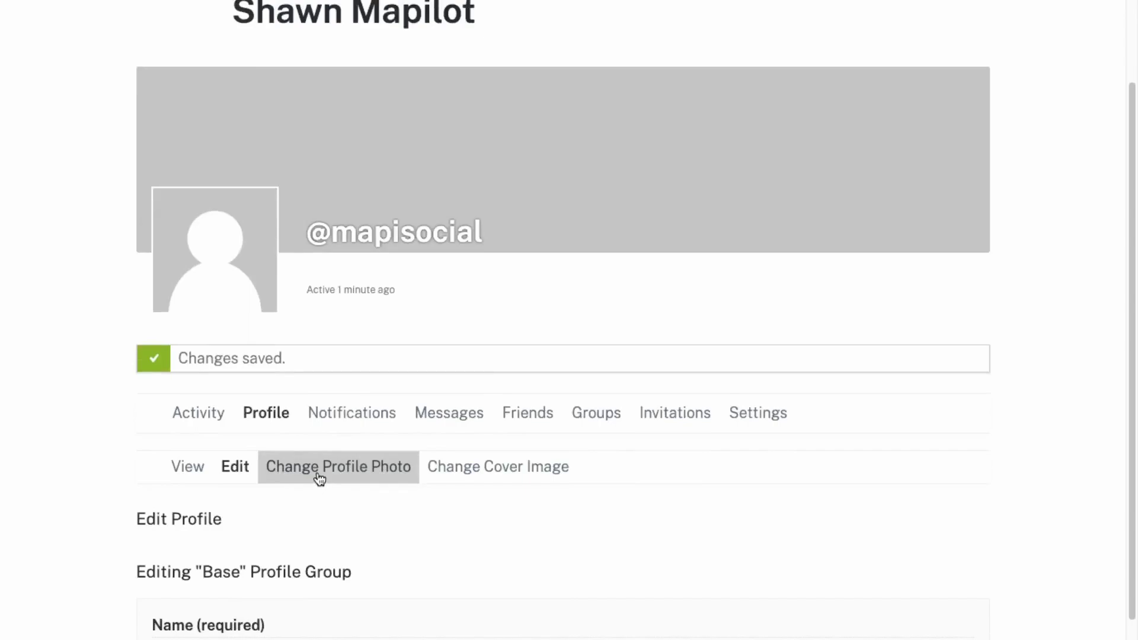
Upload a headshot as profile photo and the Mapilit media image as cover
click(307, 480)
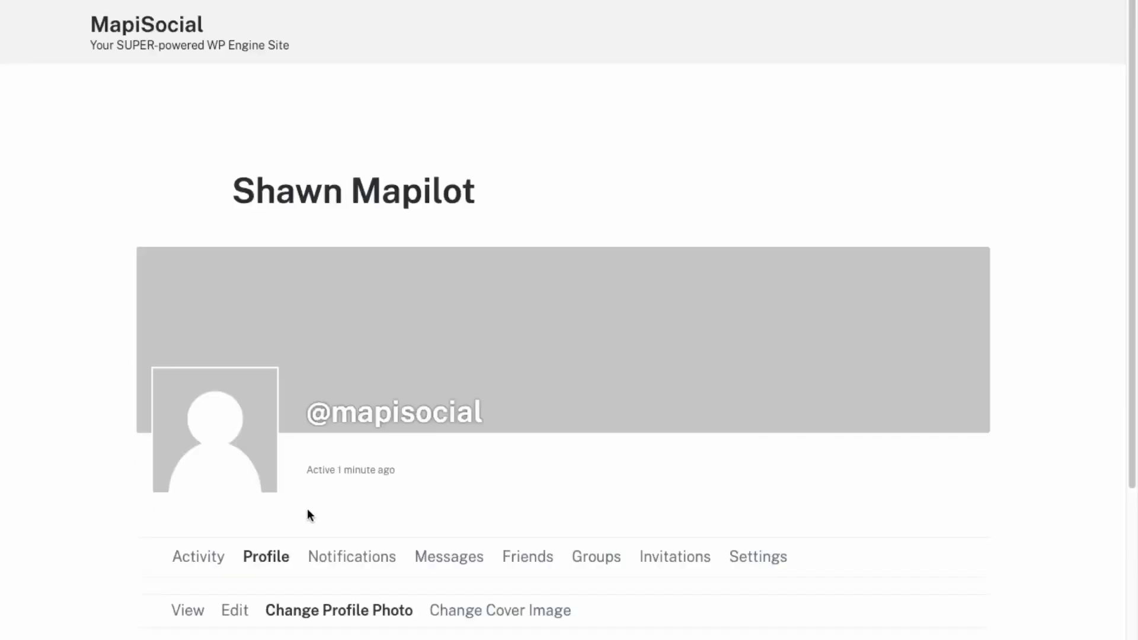
scroll(248, 449, down, 5)
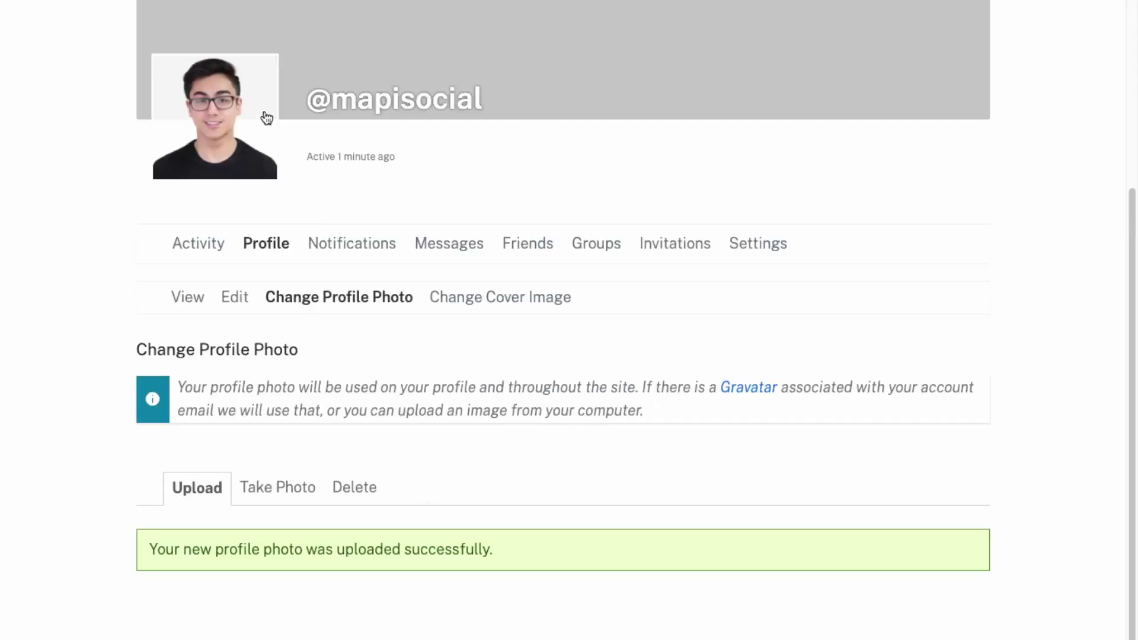
click(534, 298)
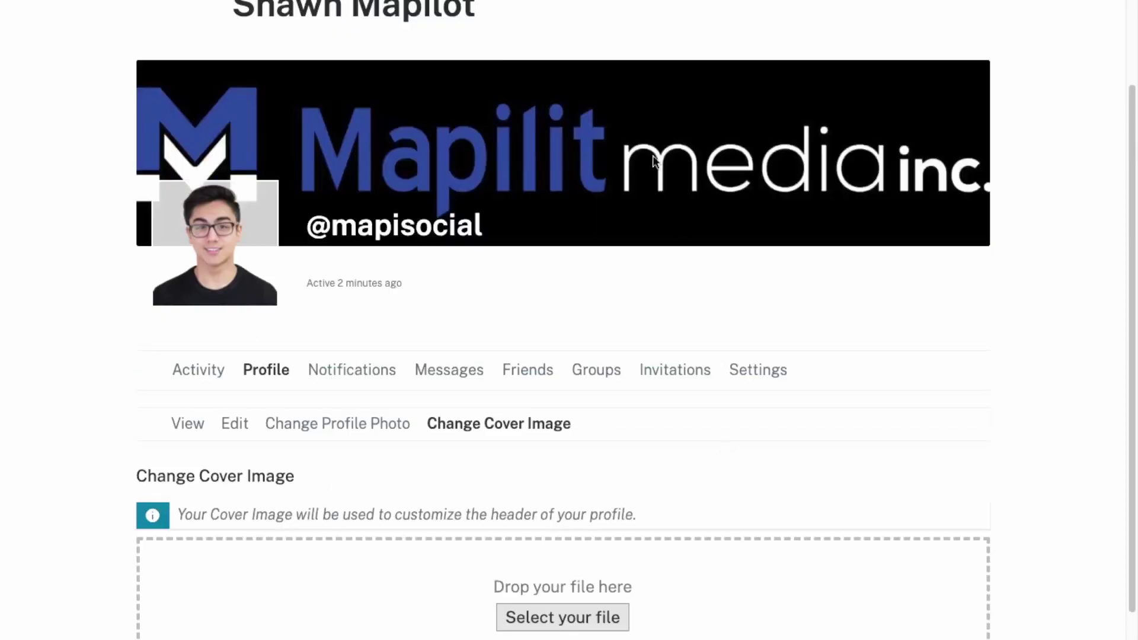
scroll(648, 557, down, 4)
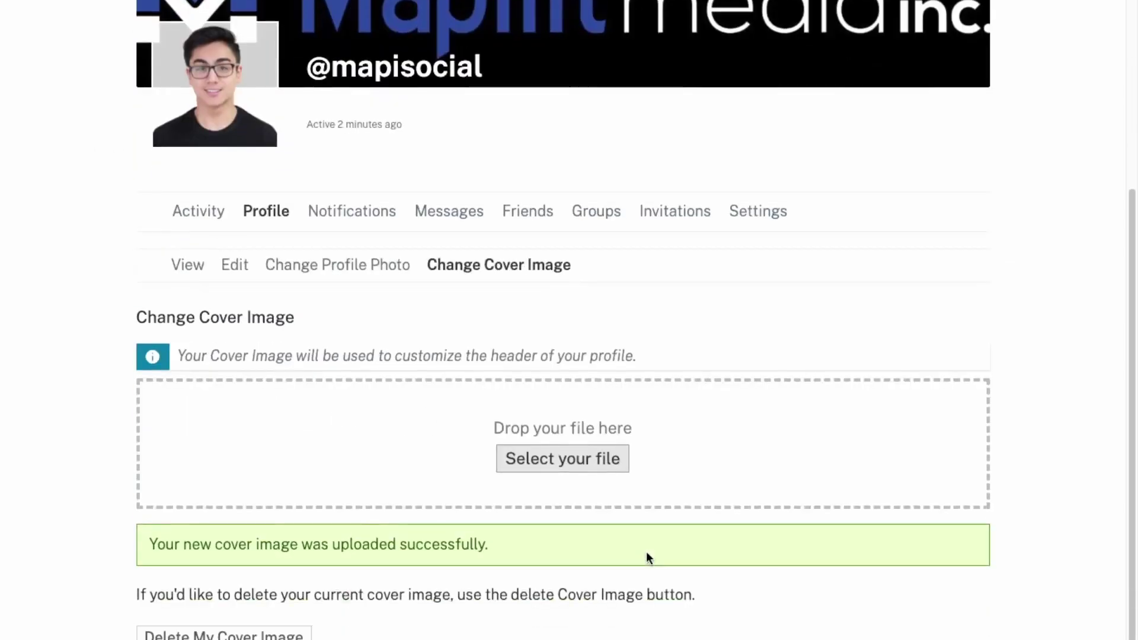
scroll(391, 592, up, 3)
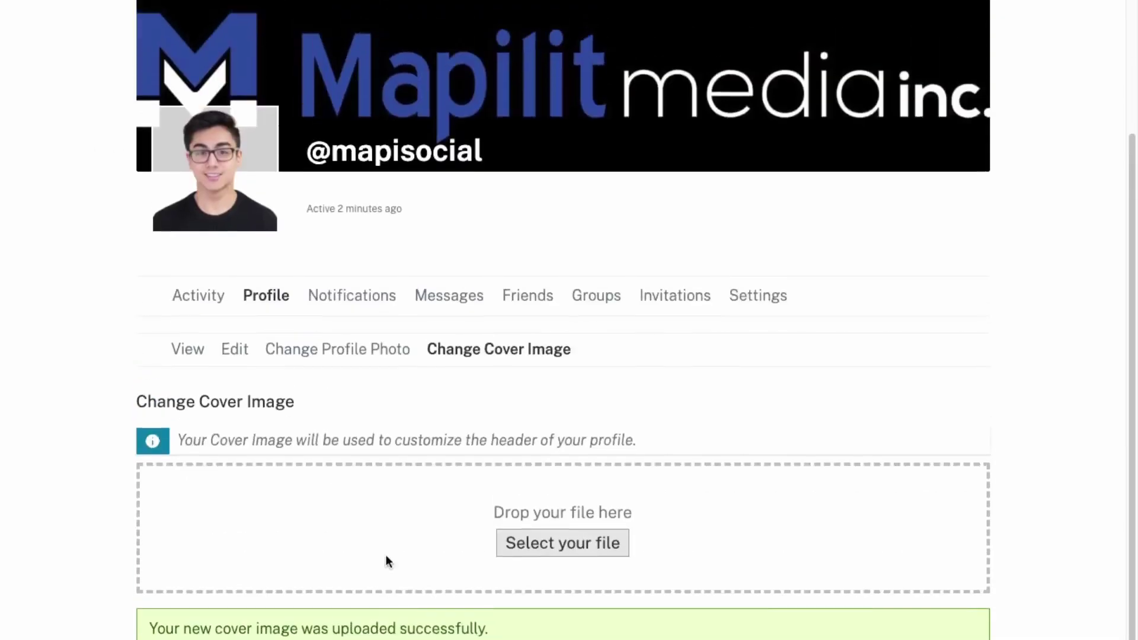
Browse the member profile's Notifications, Messages, Friends and Groups tabs
click(353, 301)
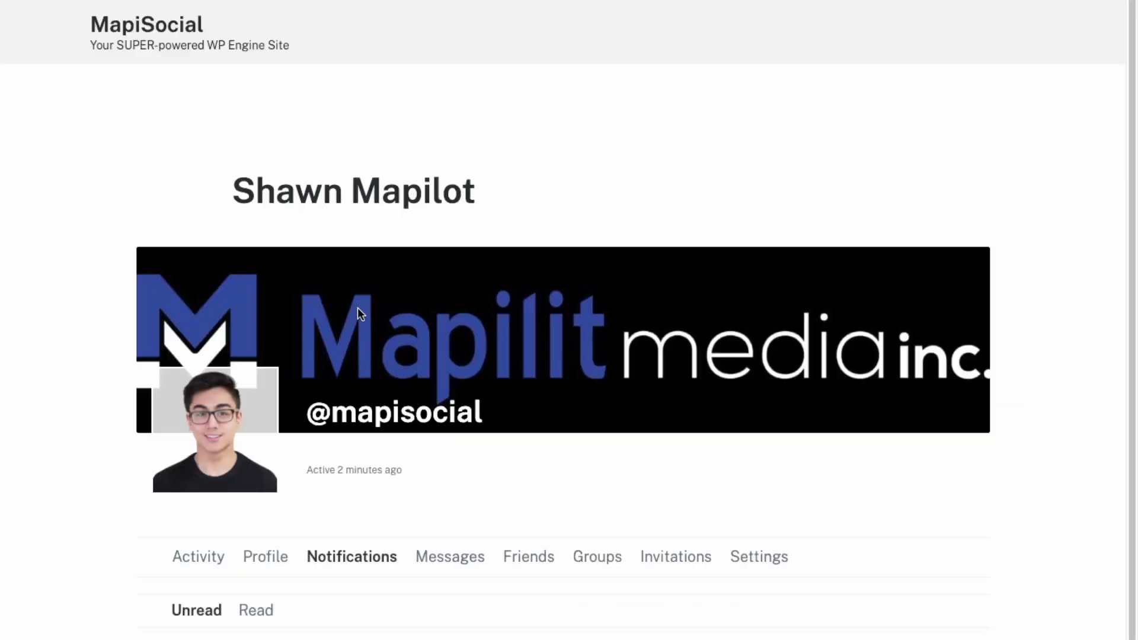
scroll(454, 429, down, 2)
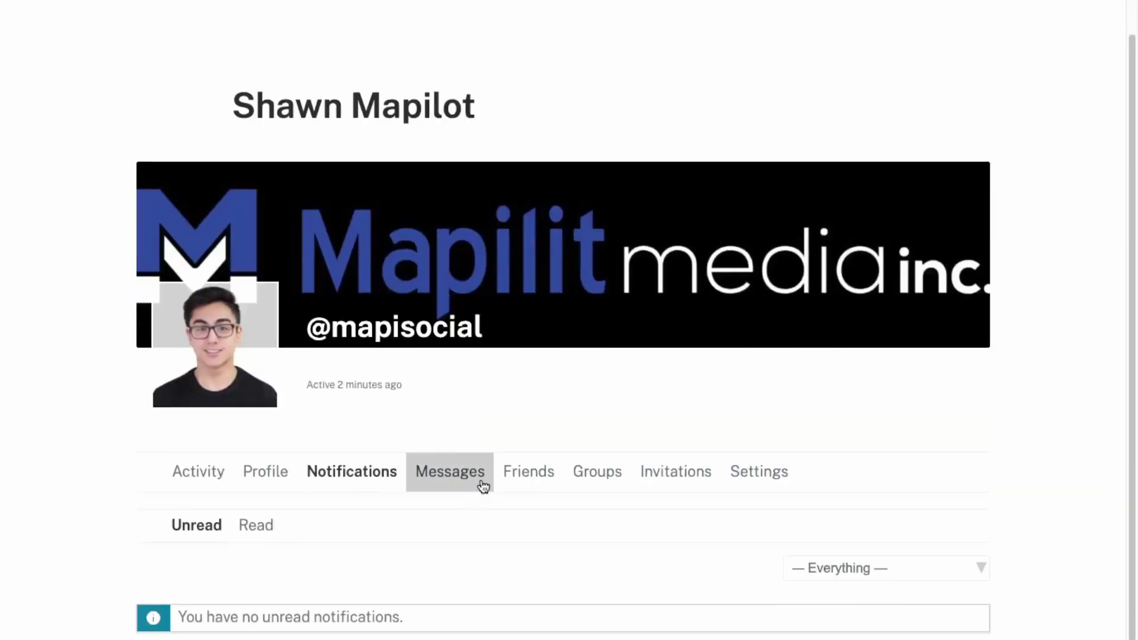
click(483, 485)
scroll(481, 486, down, 3)
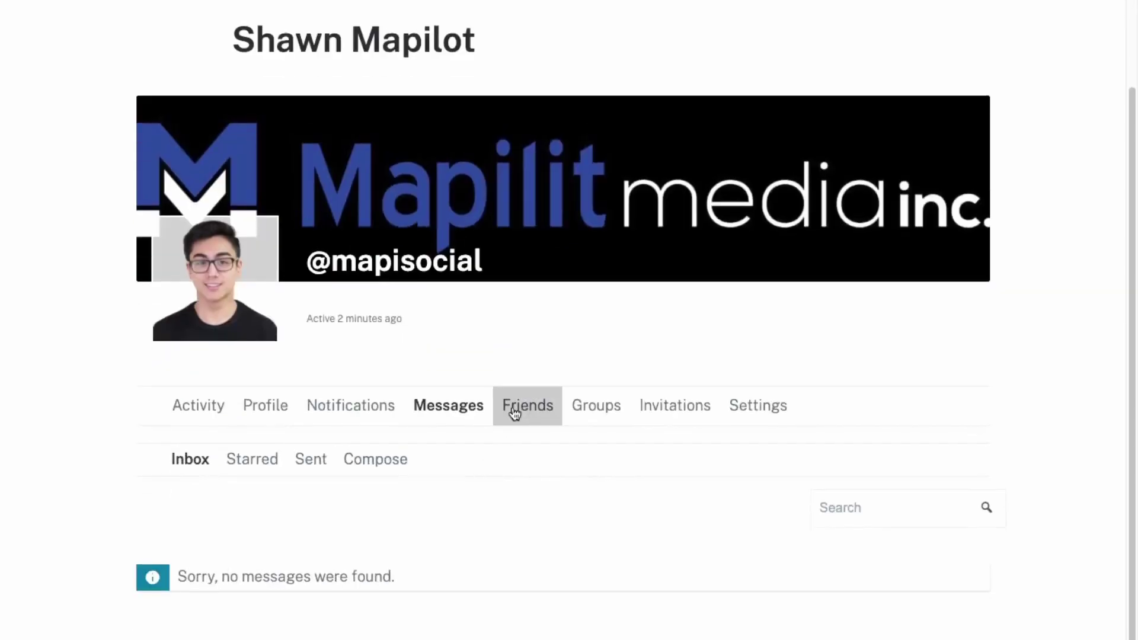
click(518, 408)
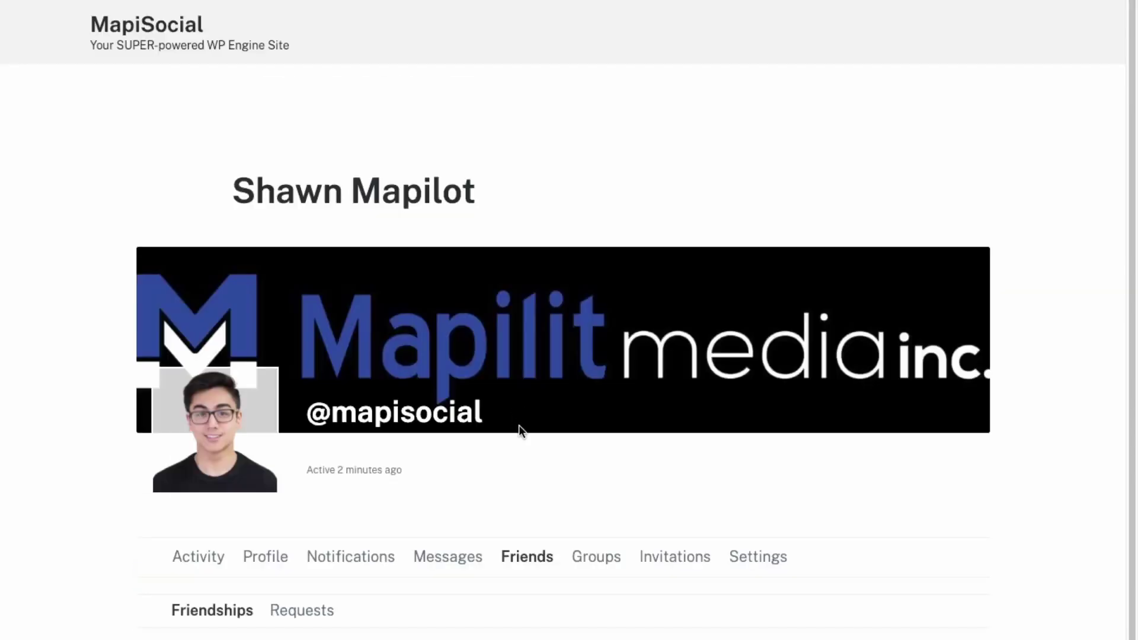
scroll(518, 425, down, 3)
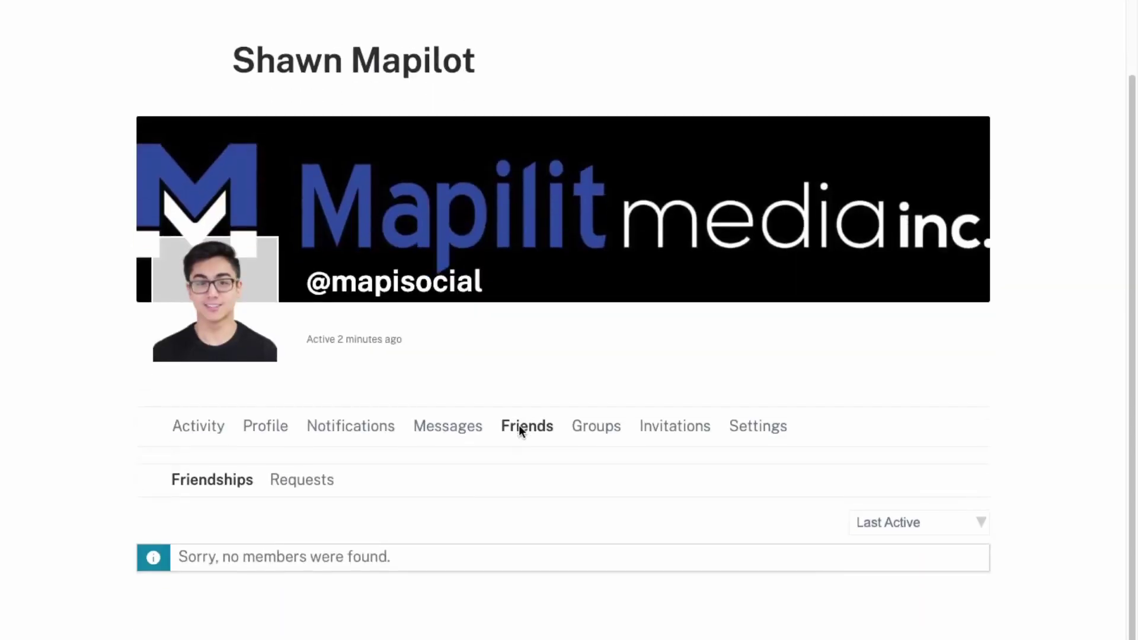
click(610, 439)
scroll(684, 483, down, 3)
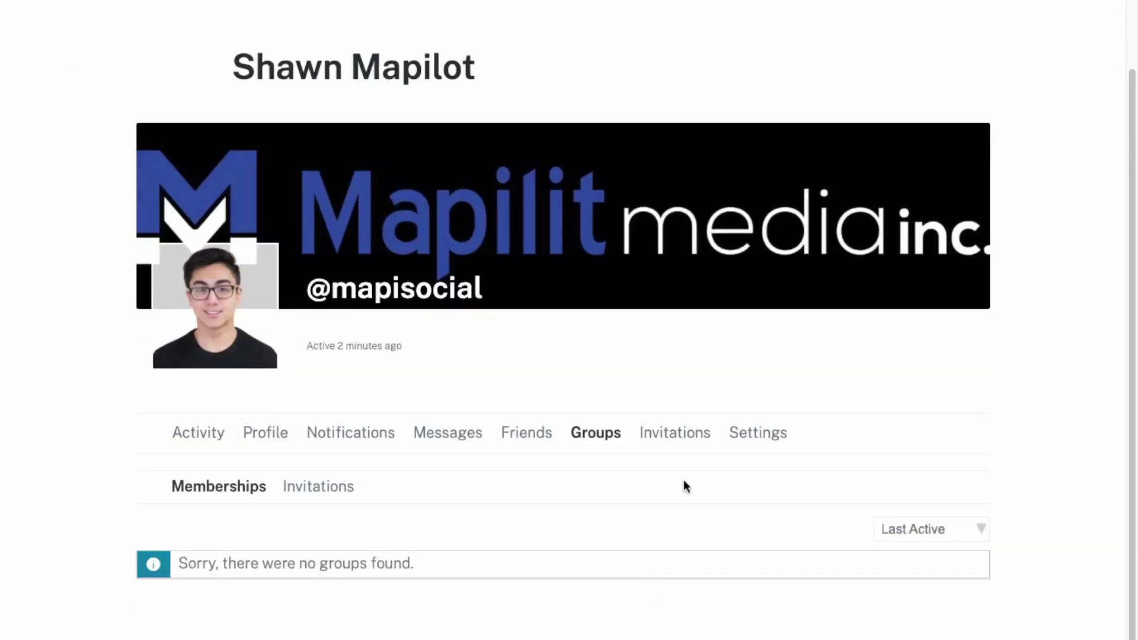
Look at the Invitations form's e-mail field, then switch to the profile's Settings tab
click(677, 460)
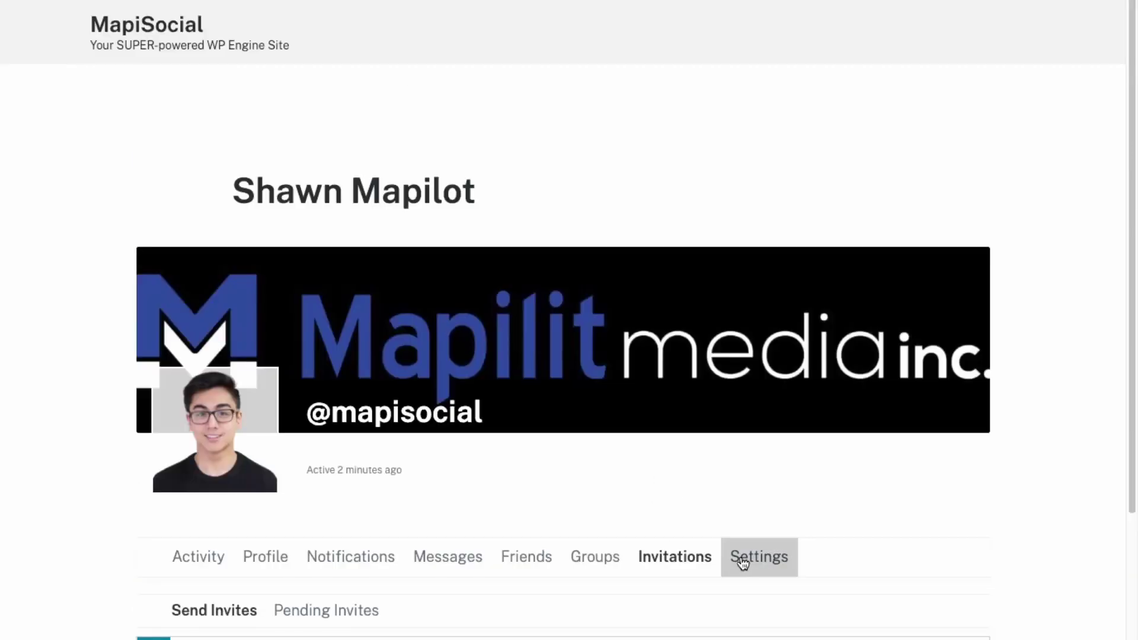
scroll(743, 562, down, 3)
click(744, 565)
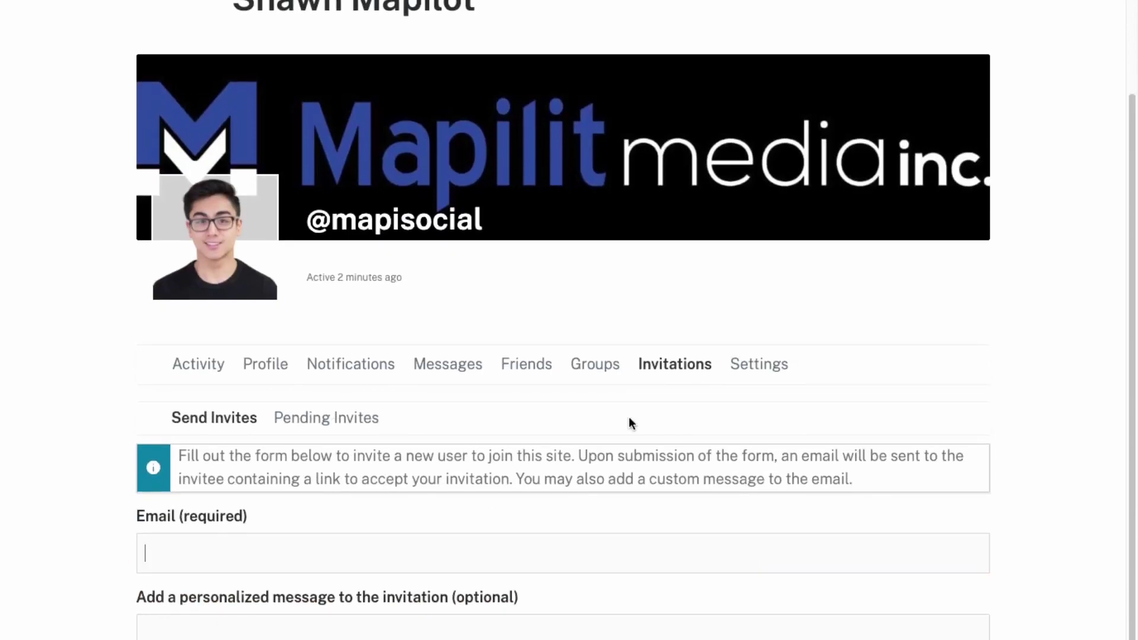
click(770, 370)
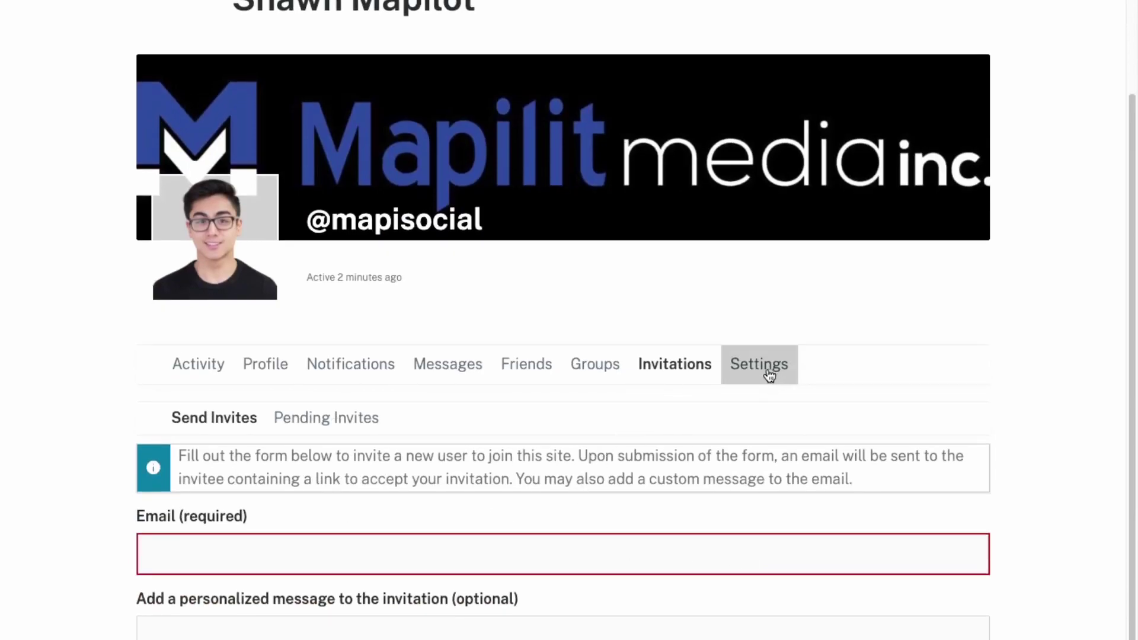
scroll(764, 421, down, 5)
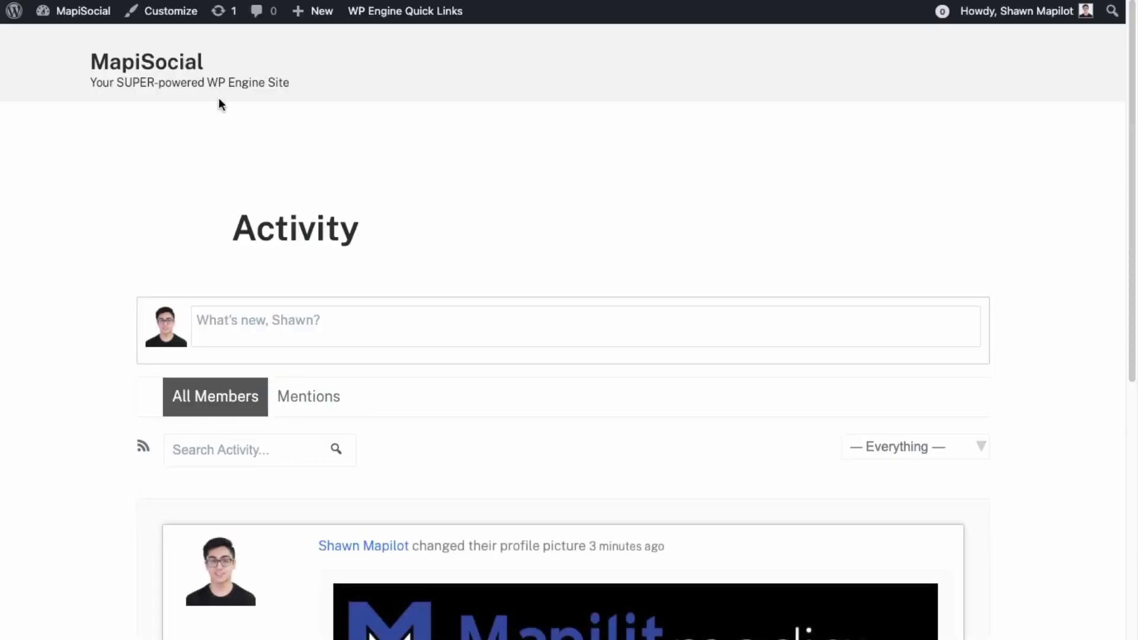
In Site Identity, upload the Mapilit media inc. logo and crop it tightly around the wordmark
click(163, 13)
click(84, 232)
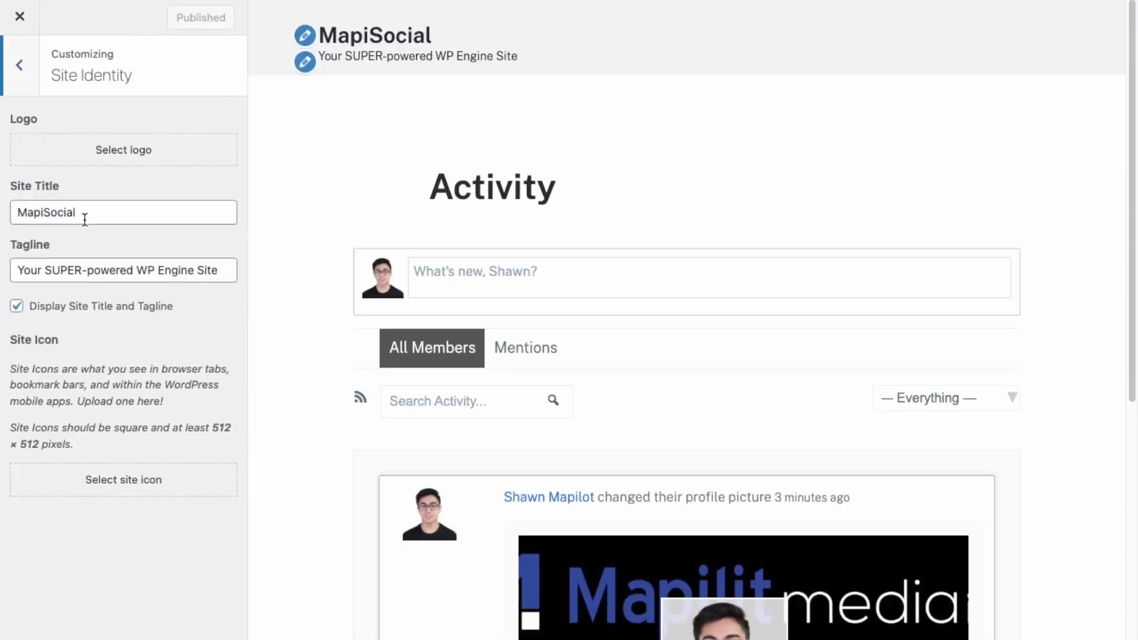
click(127, 160)
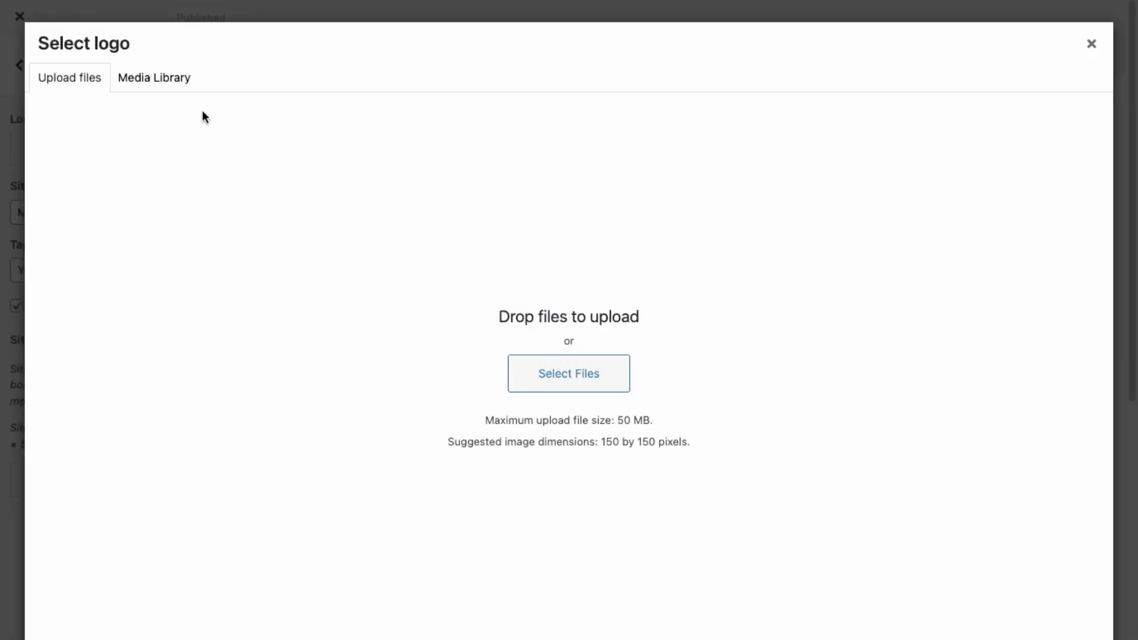
click(176, 90)
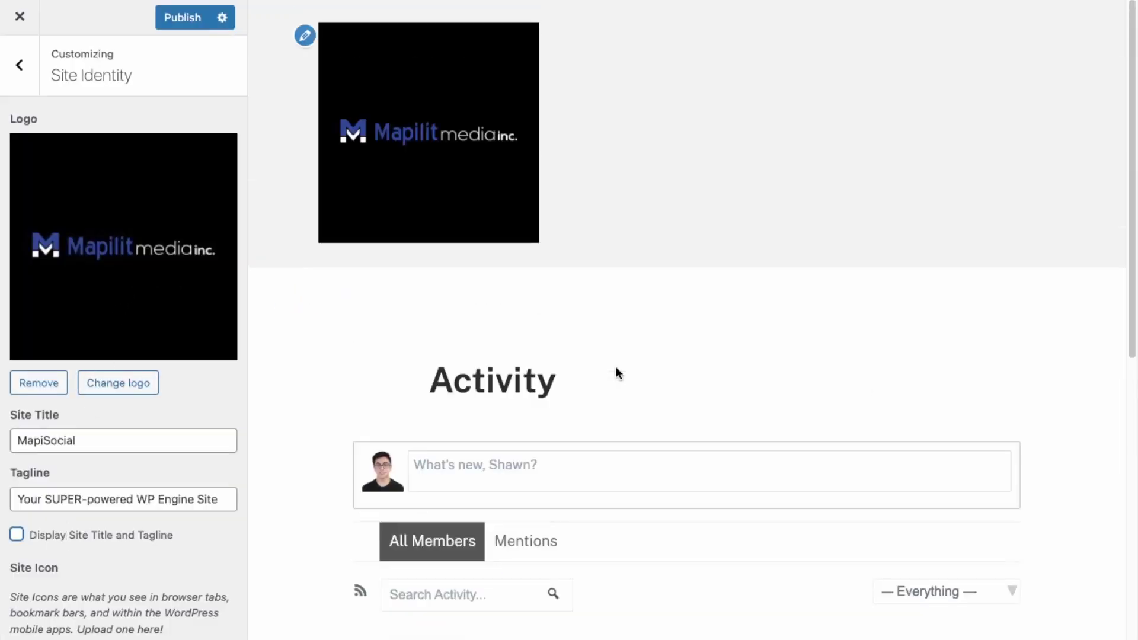
click(99, 382)
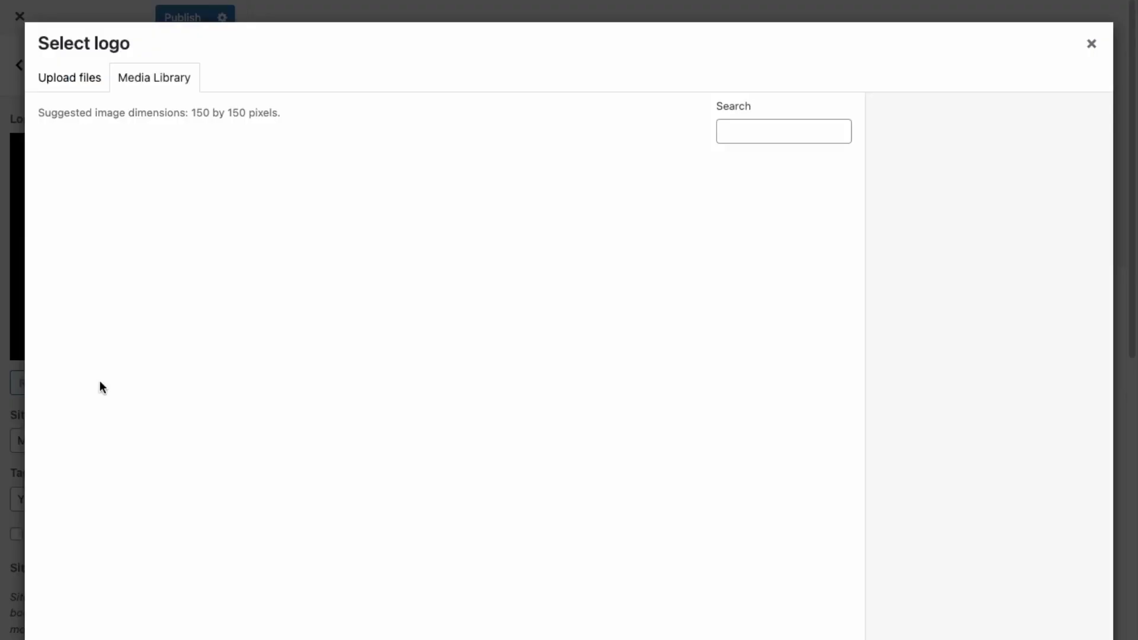
click(70, 81)
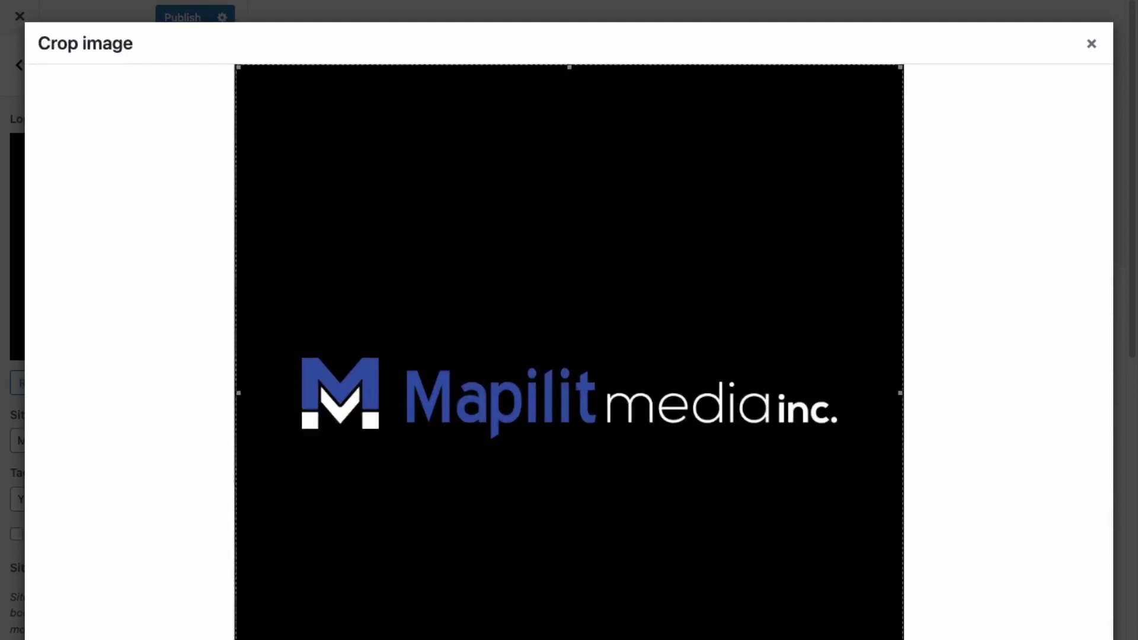
drag(237, 638, 237, 441)
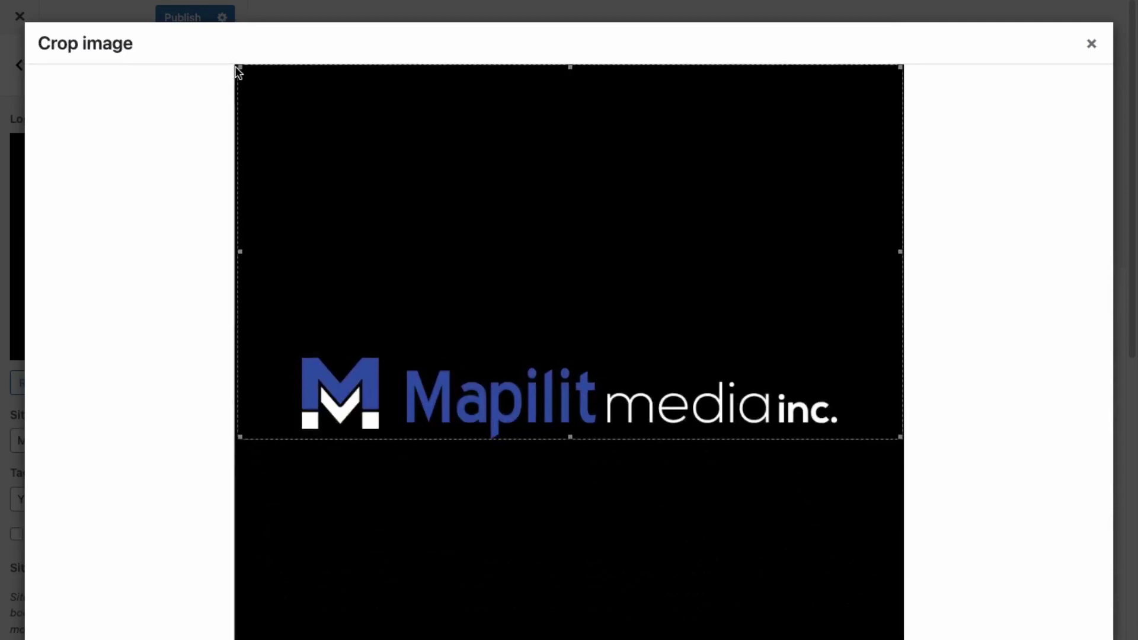
drag(233, 68, 293, 346)
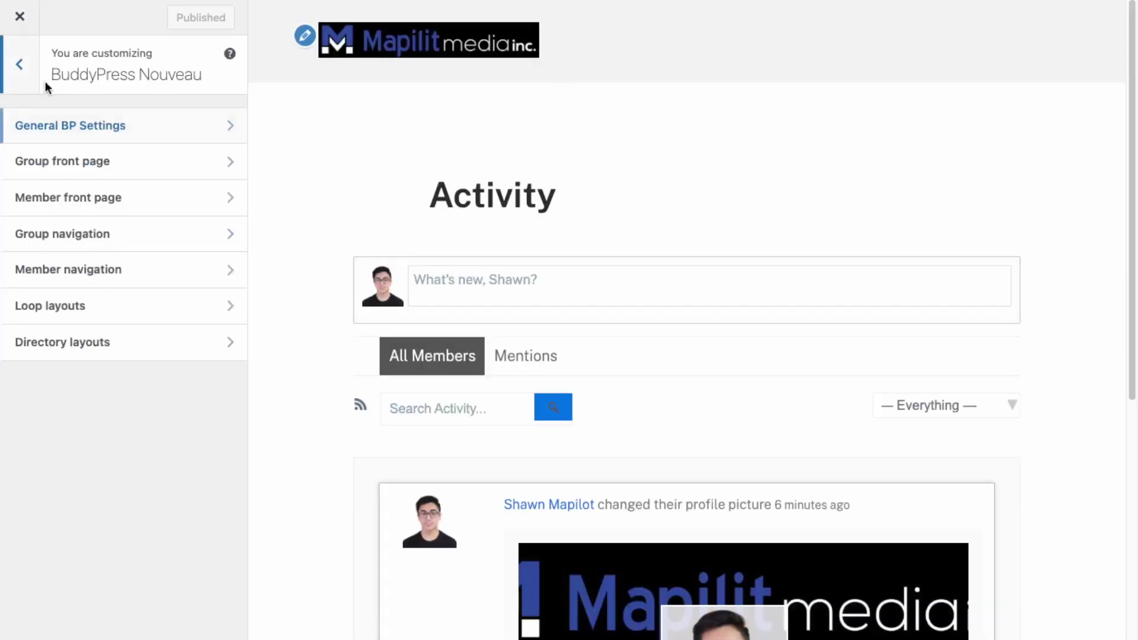
Tick 'Use the round style for member and group avatars' in BuddyPress Nouveau General BP Settings
click(13, 78)
click(141, 425)
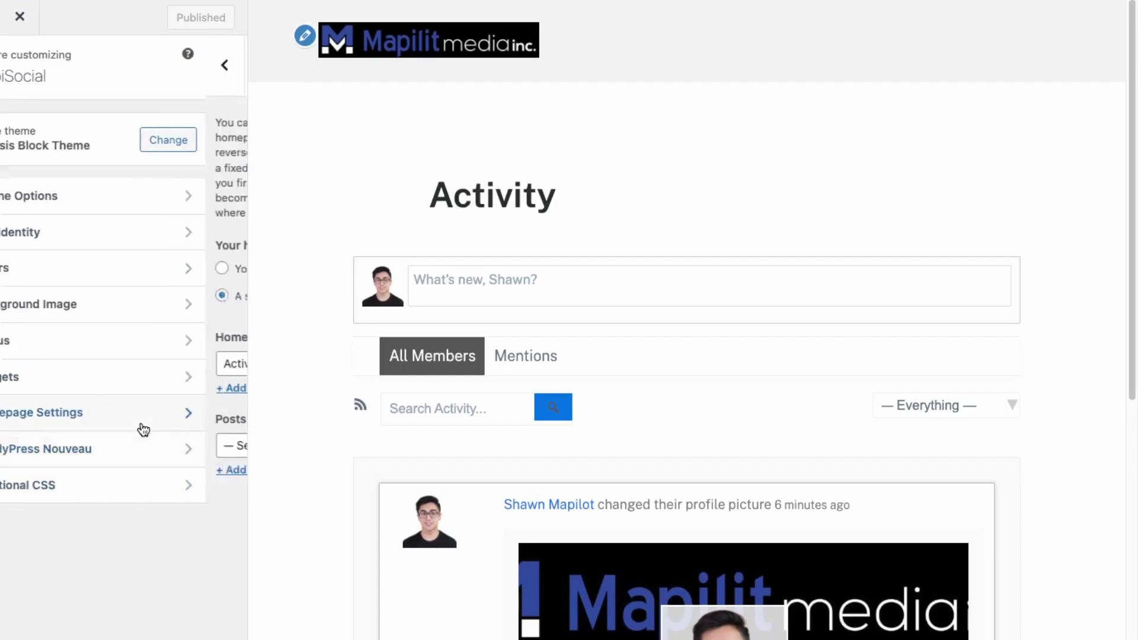
click(21, 68)
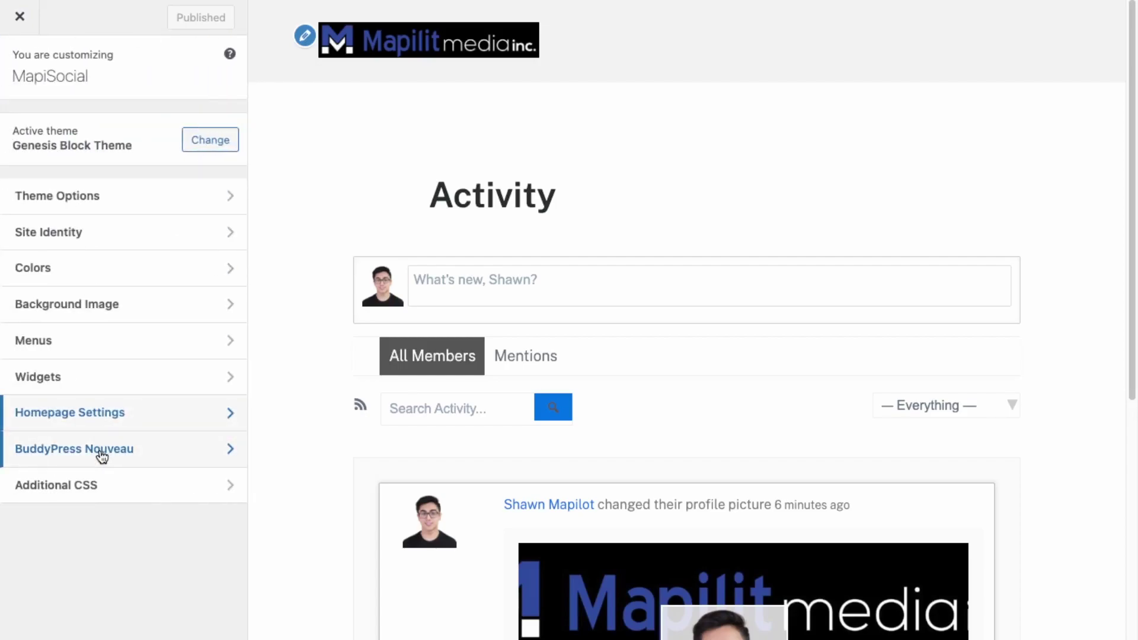
click(102, 452)
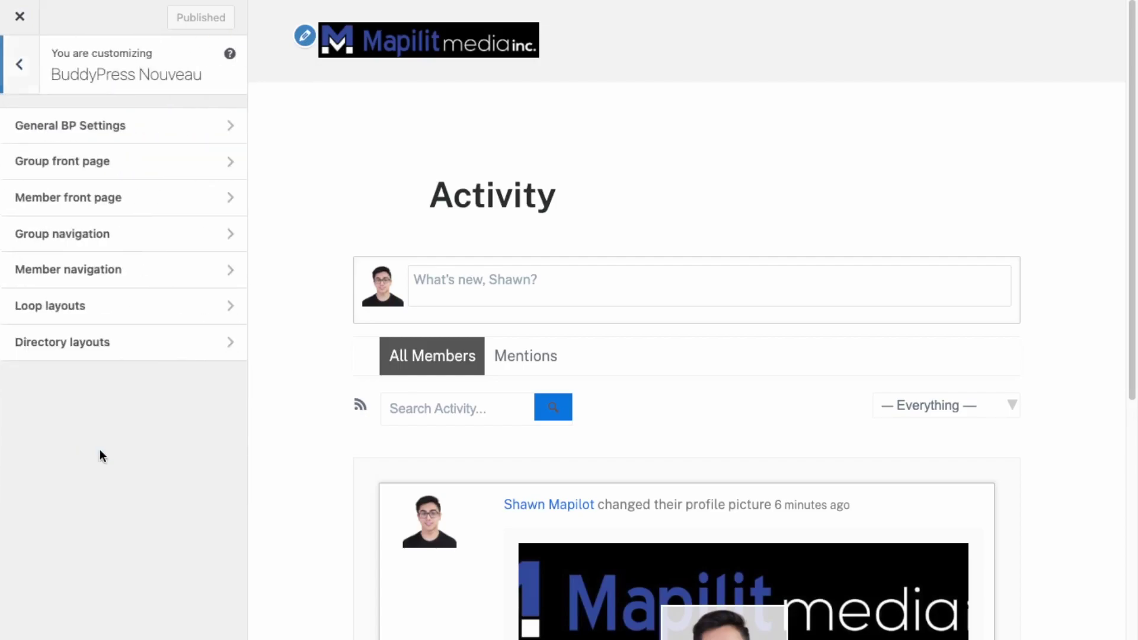
click(97, 122)
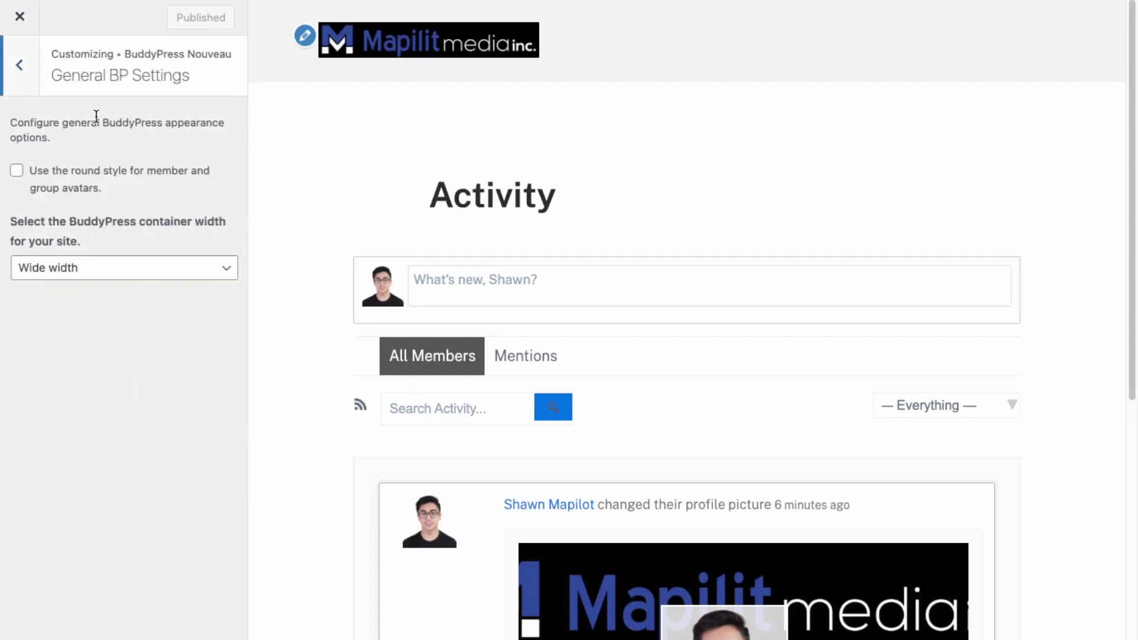
click(72, 179)
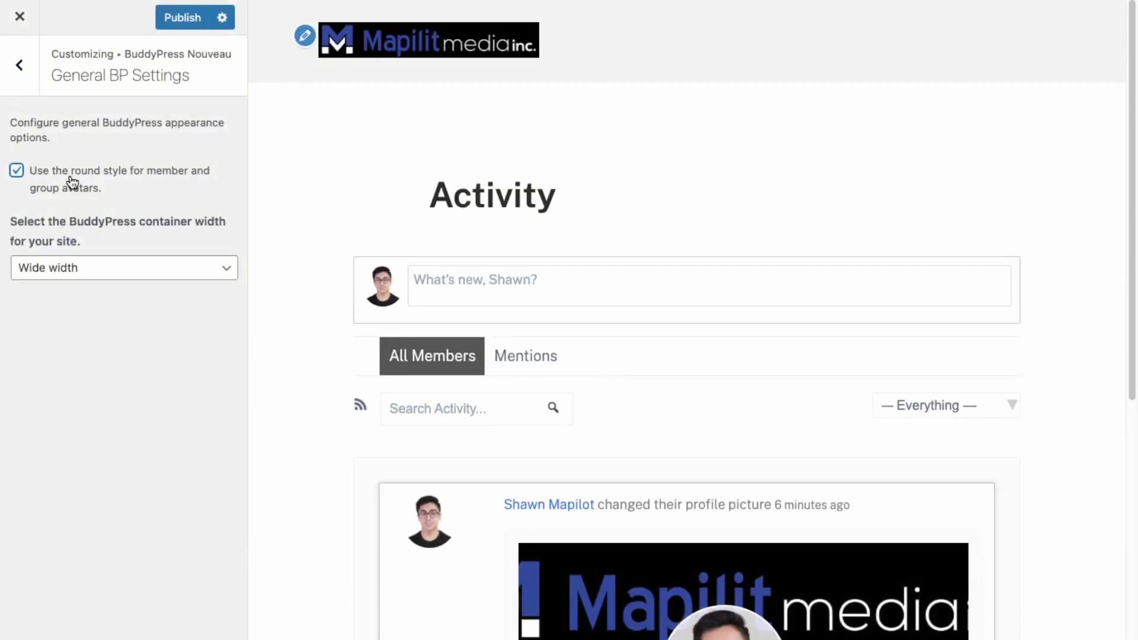
Review container width, group and member front page, and directory layout options, then return to the main panel
click(107, 266)
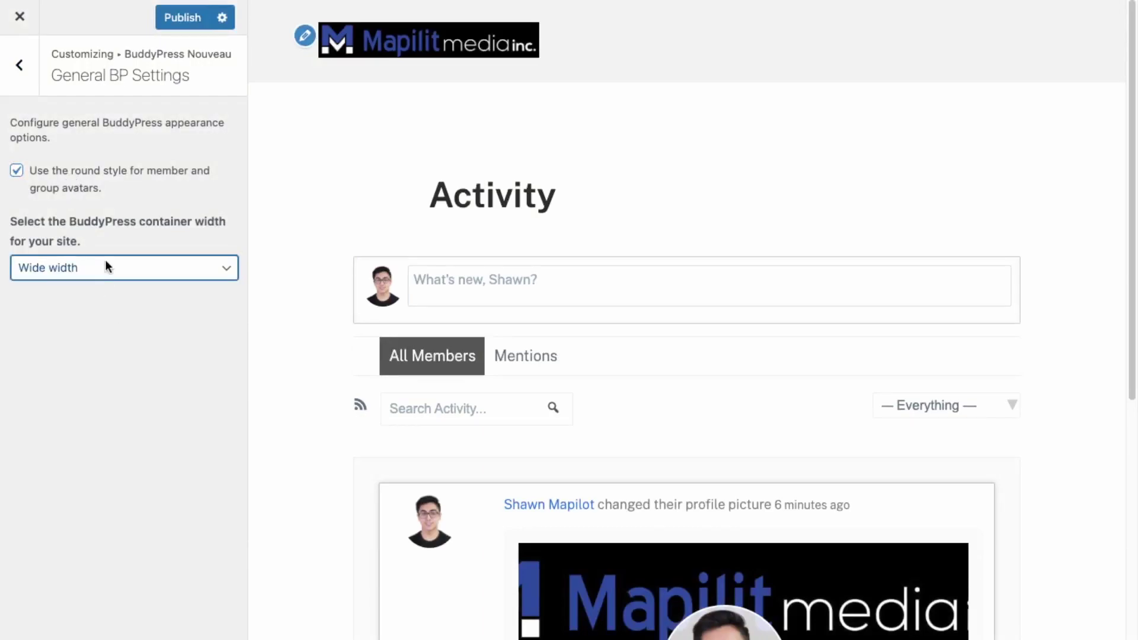
click(33, 94)
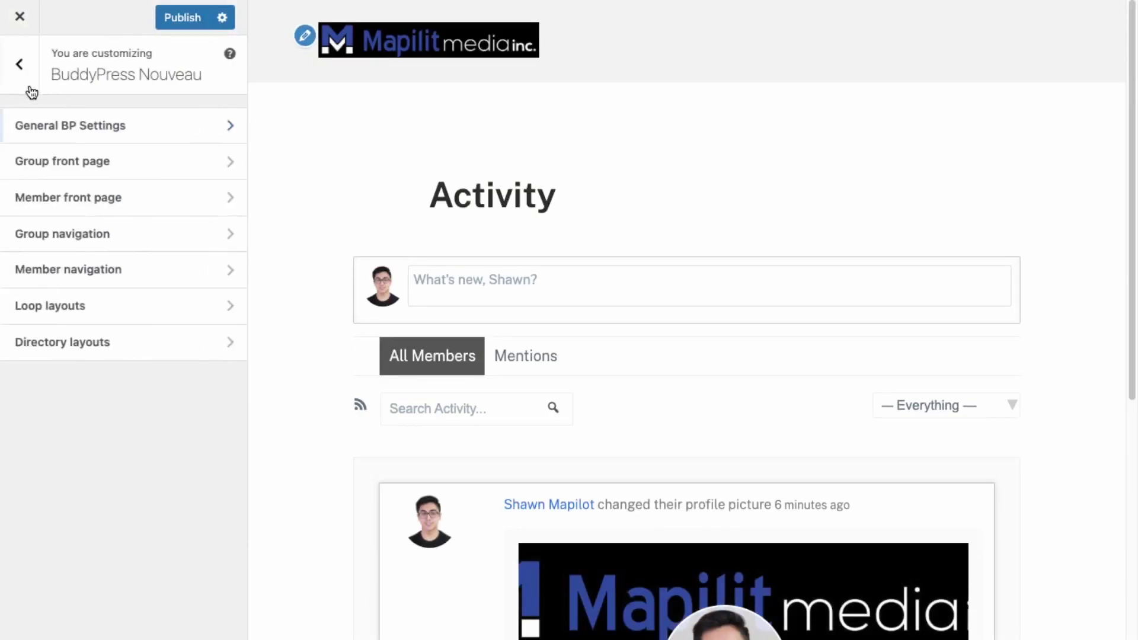
click(67, 173)
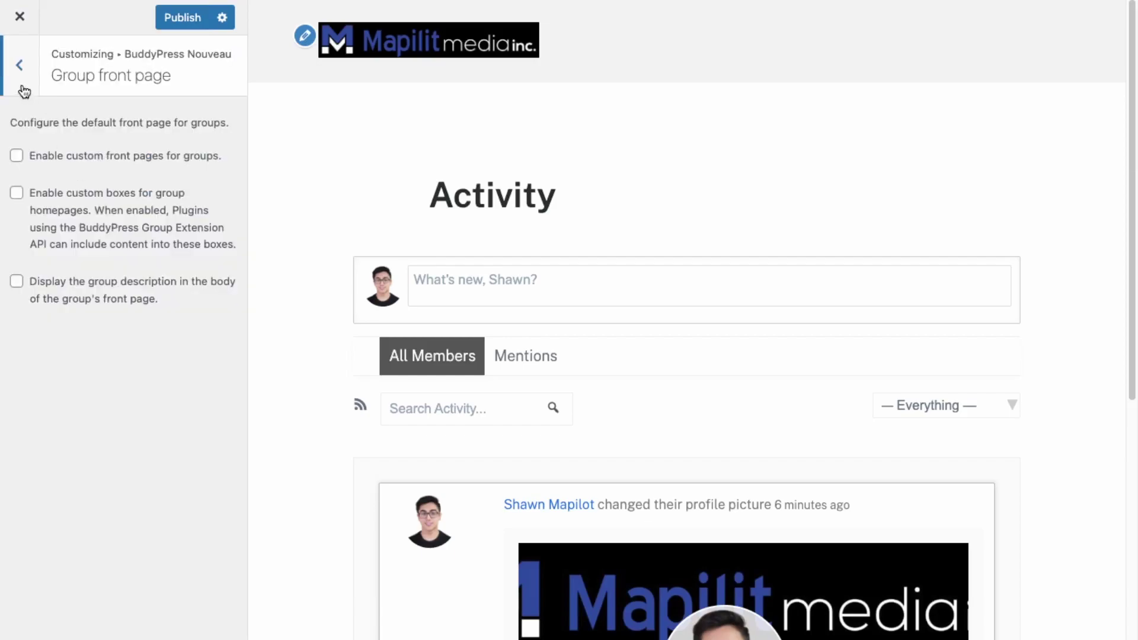
click(28, 75)
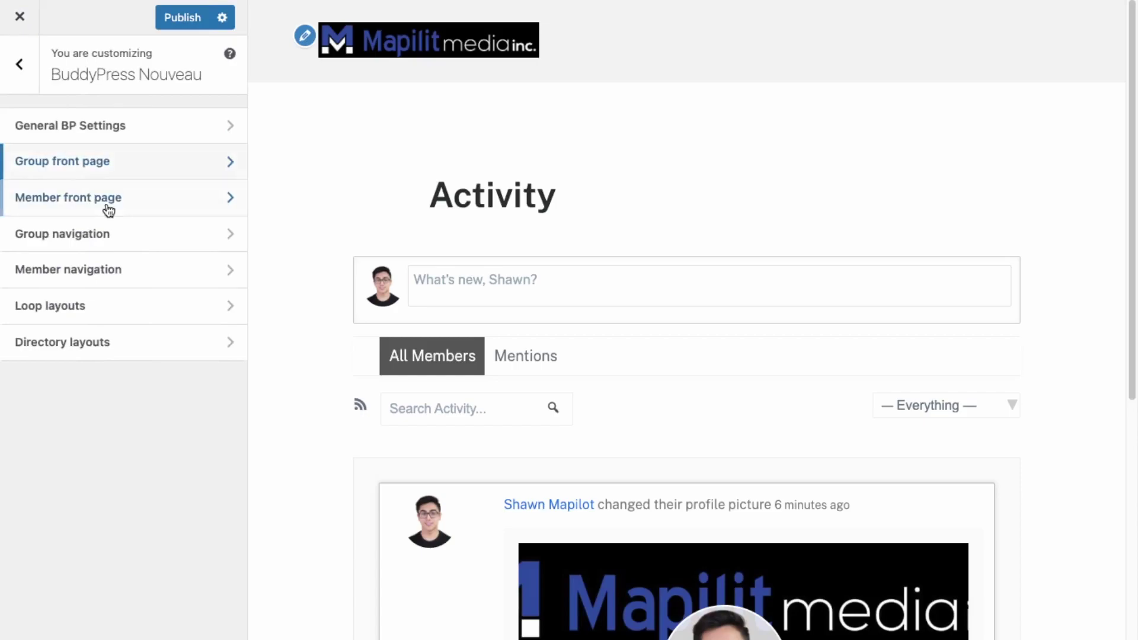
click(109, 207)
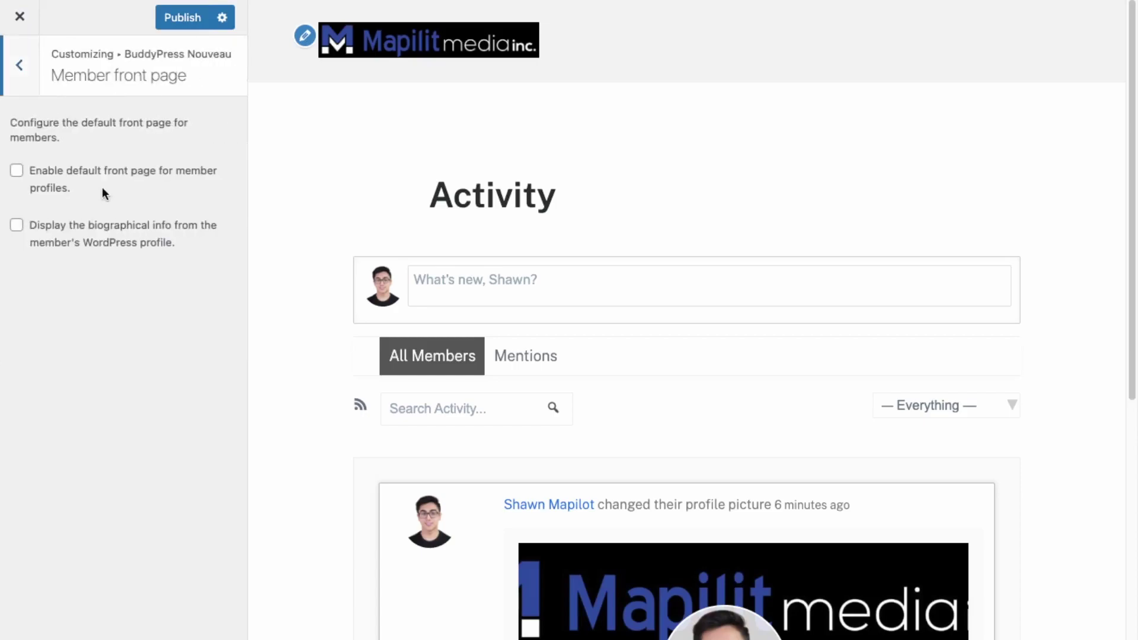
key(Escape)
click(117, 344)
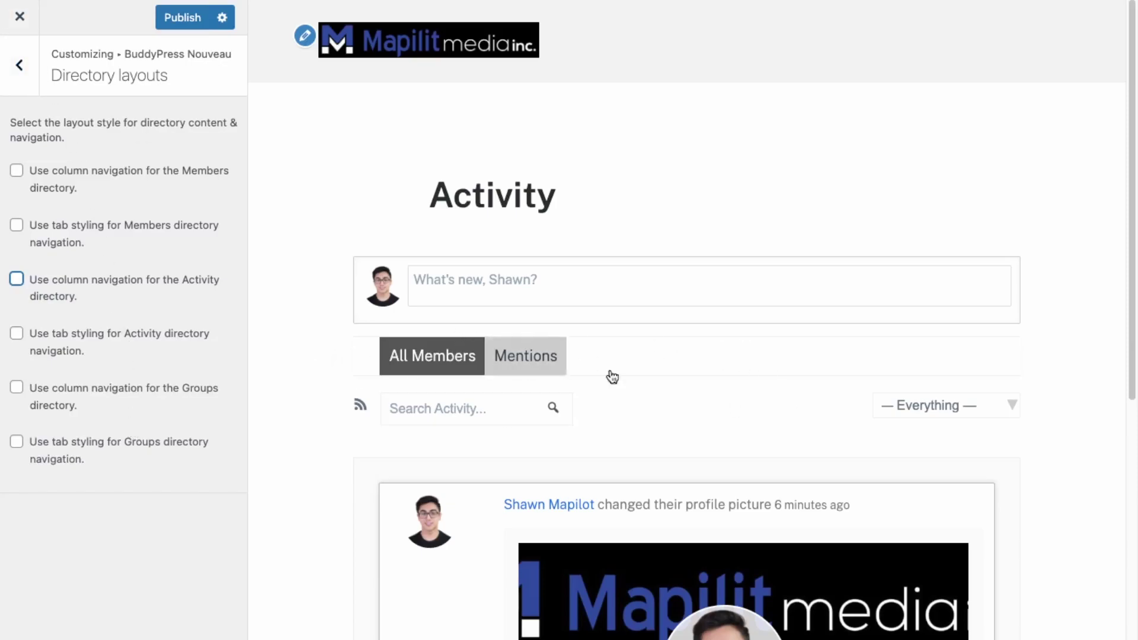
click(15, 93)
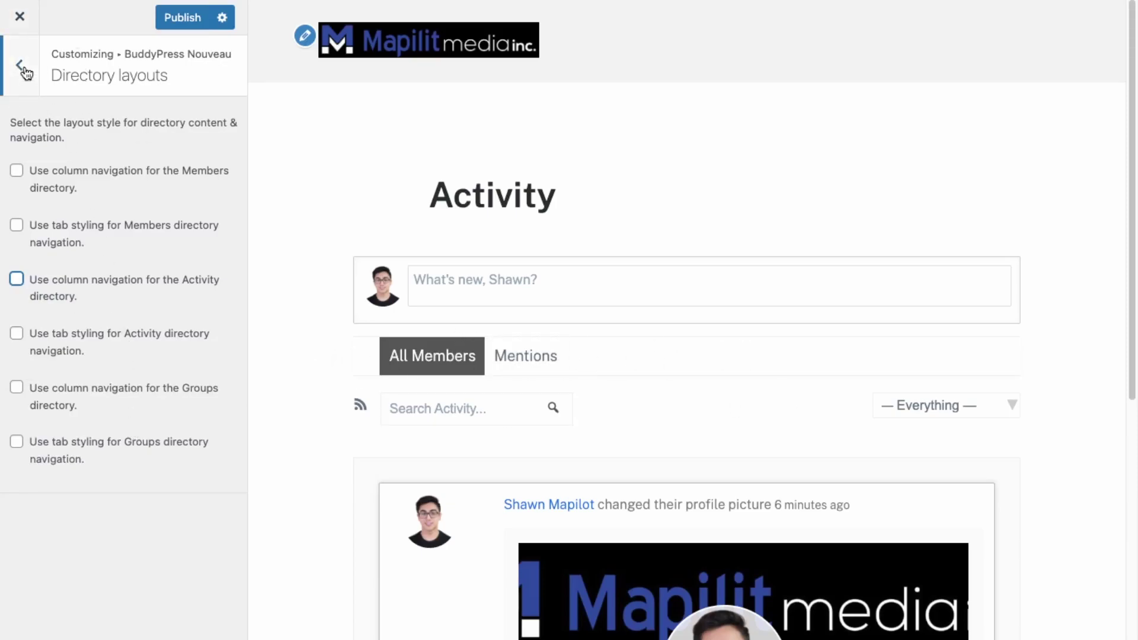
key(Escape)
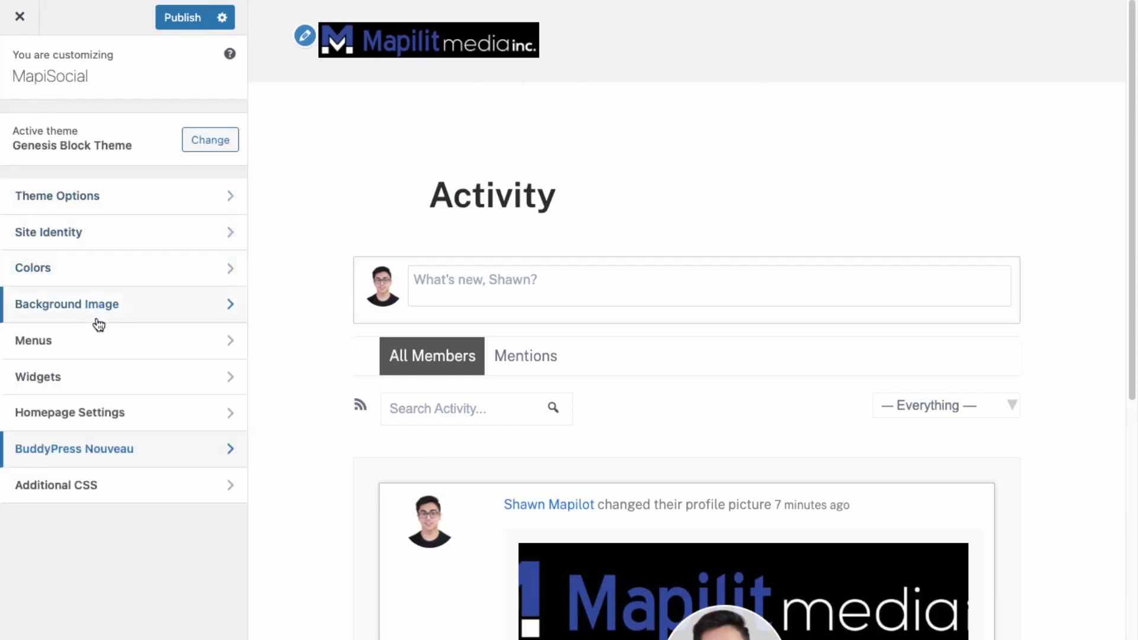
scroll(598, 297, down, 10)
Publish the logo and round-avatar changes, then head for Menus via the MapiSocial admin bar
scroll(587, 336, up, 4)
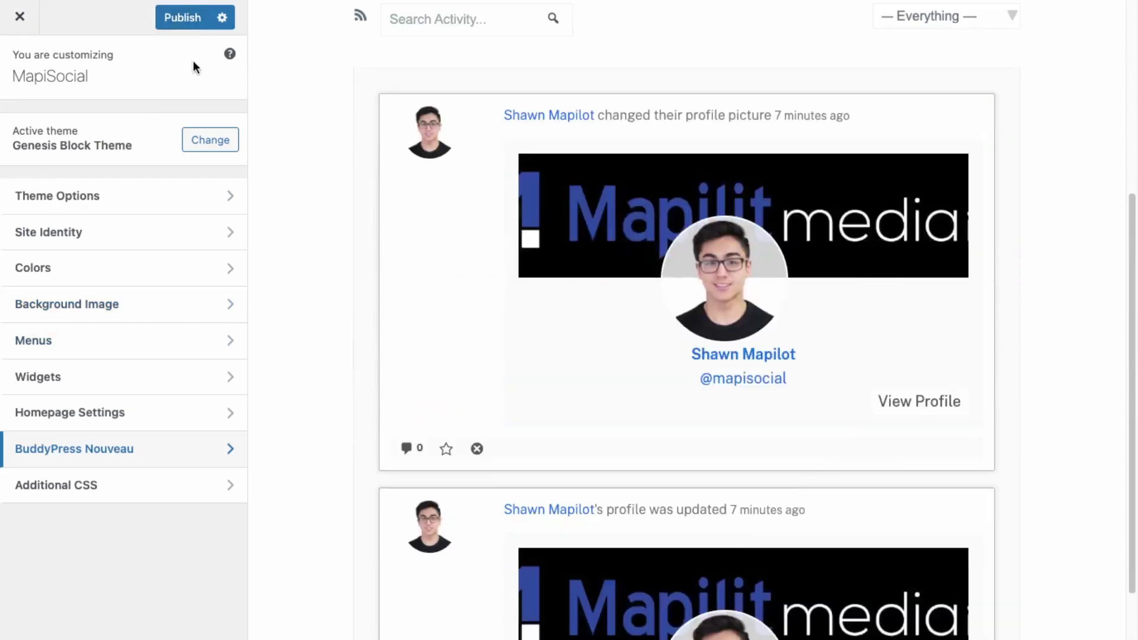
click(178, 17)
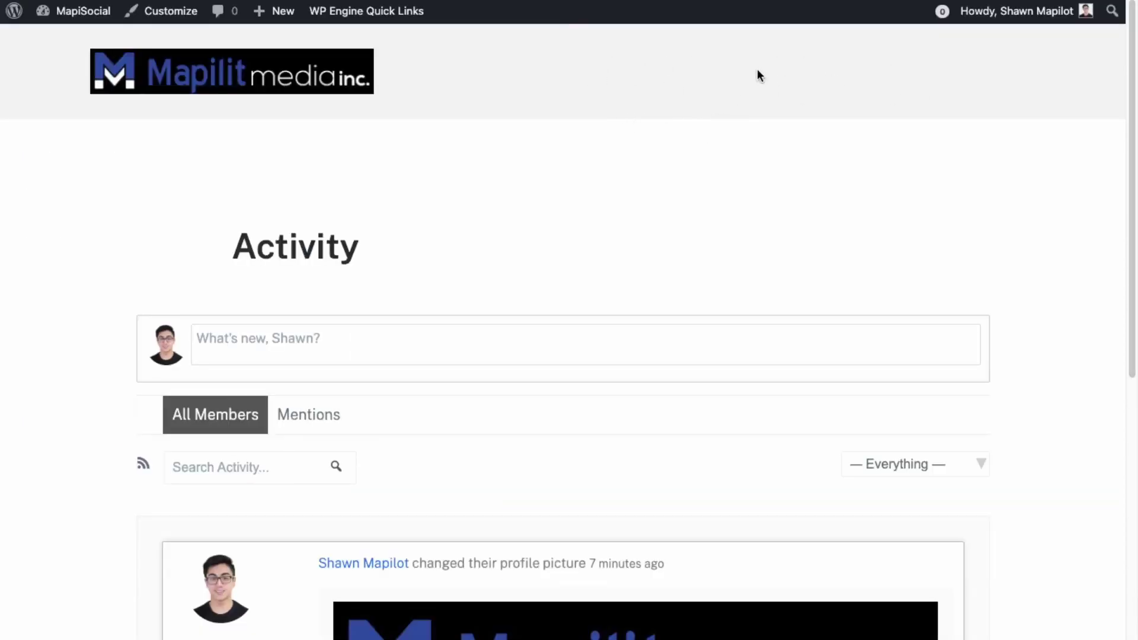
mouse_move(56, 14)
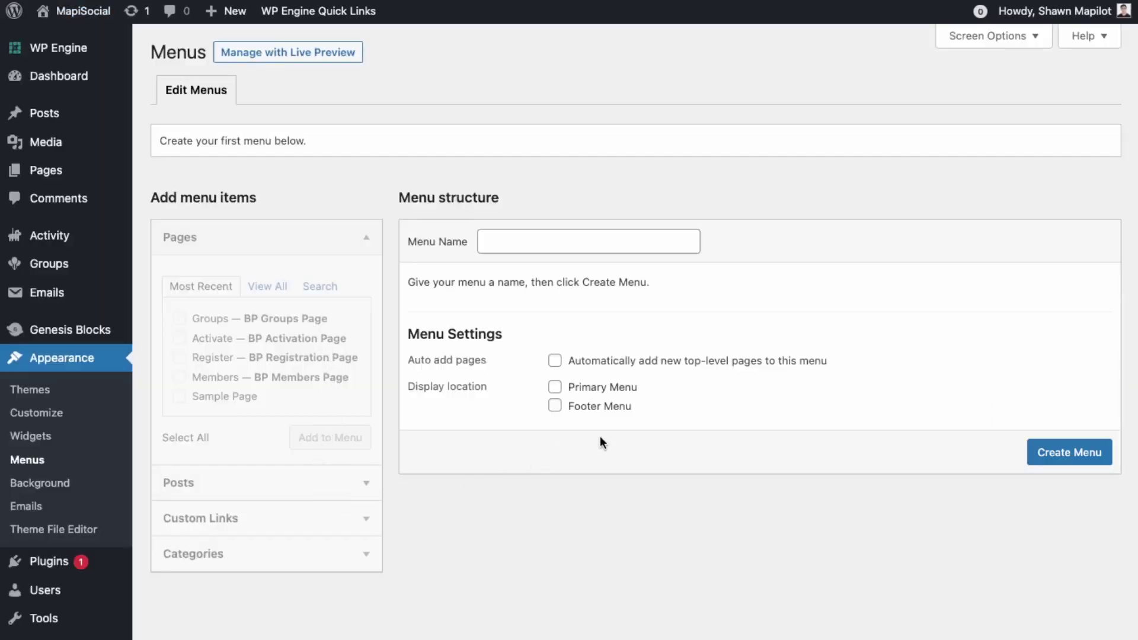
Create a new menu named 'Main Menu'
click(518, 246)
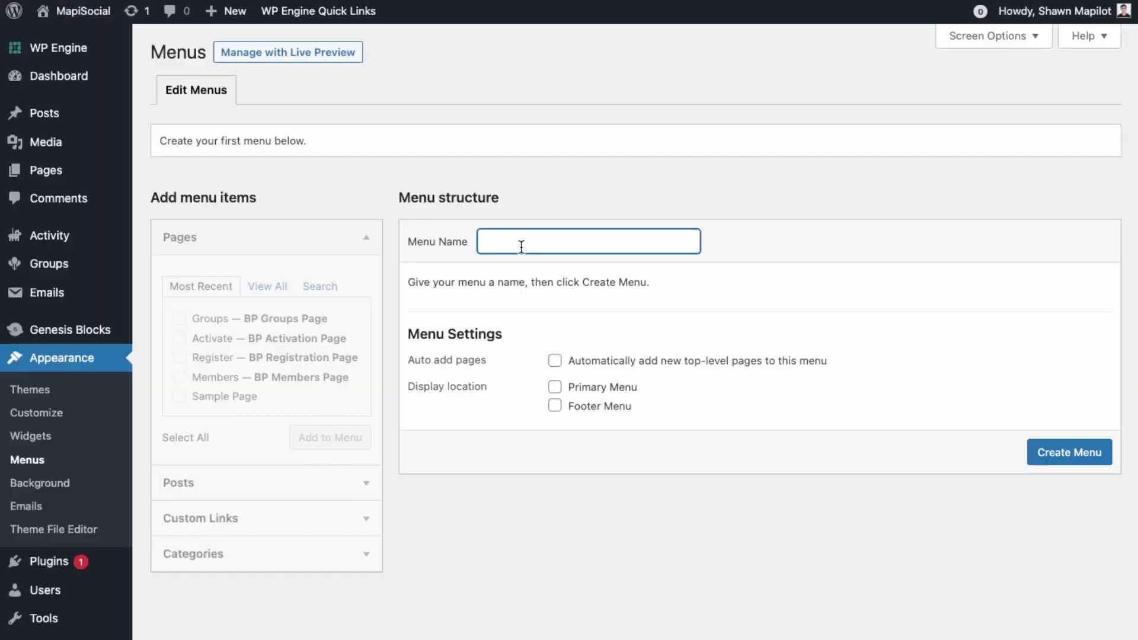
text(Main Menu)
key(Return)
Add the Register, Members, Activate and Groups pages to Main Menu
click(179, 357)
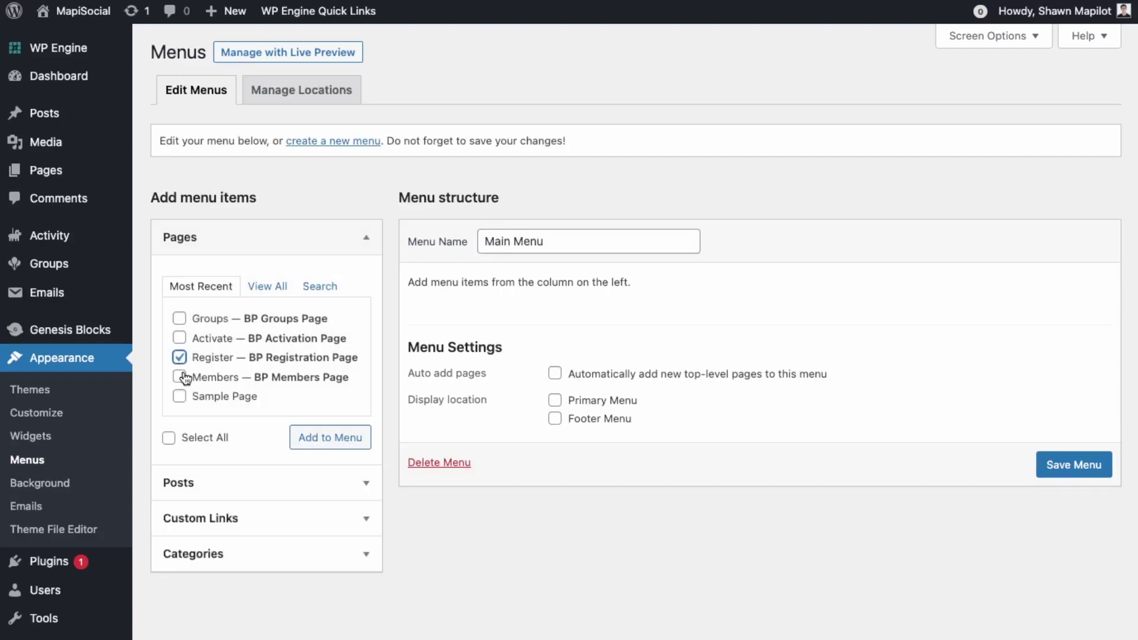
click(180, 377)
click(180, 338)
click(179, 319)
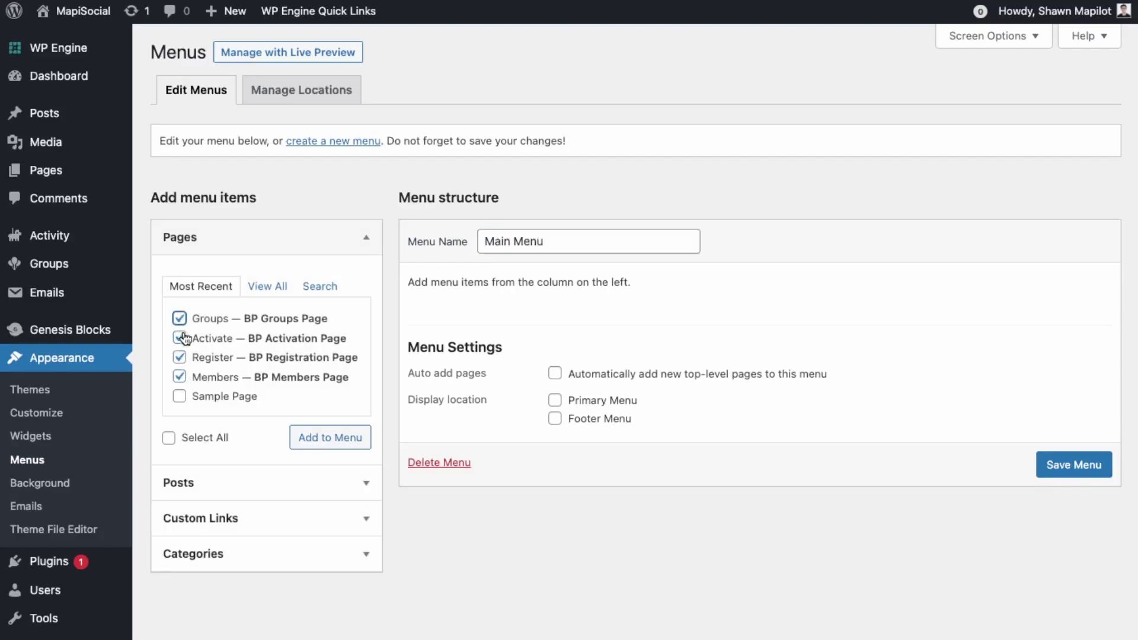
click(330, 443)
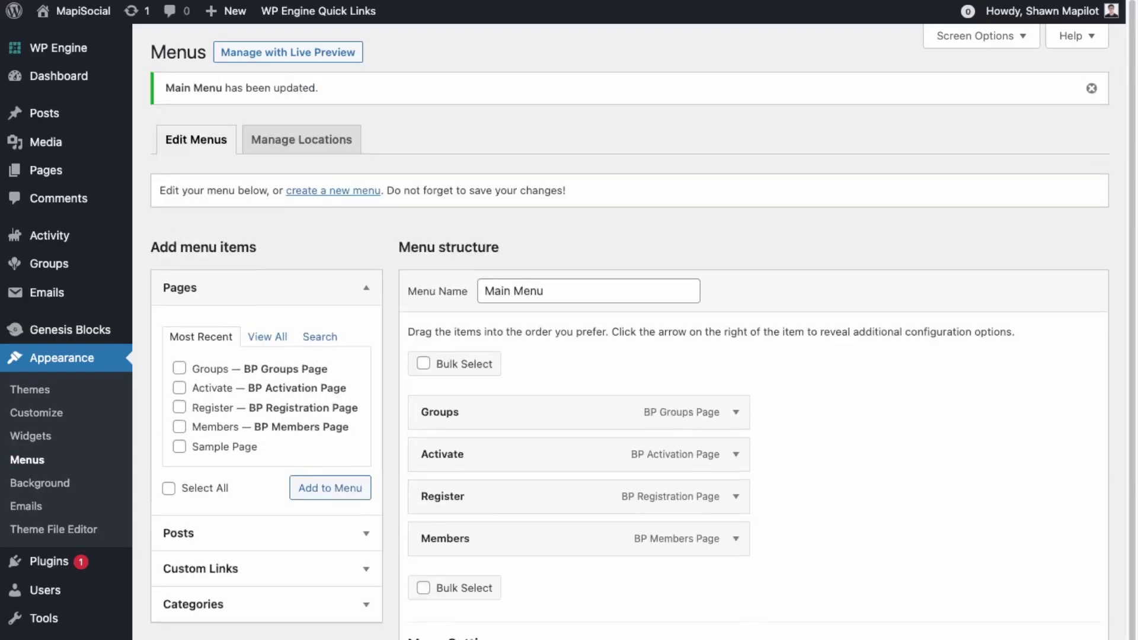
scroll(592, 320, down, 1)
scroll(593, 321, up, 1)
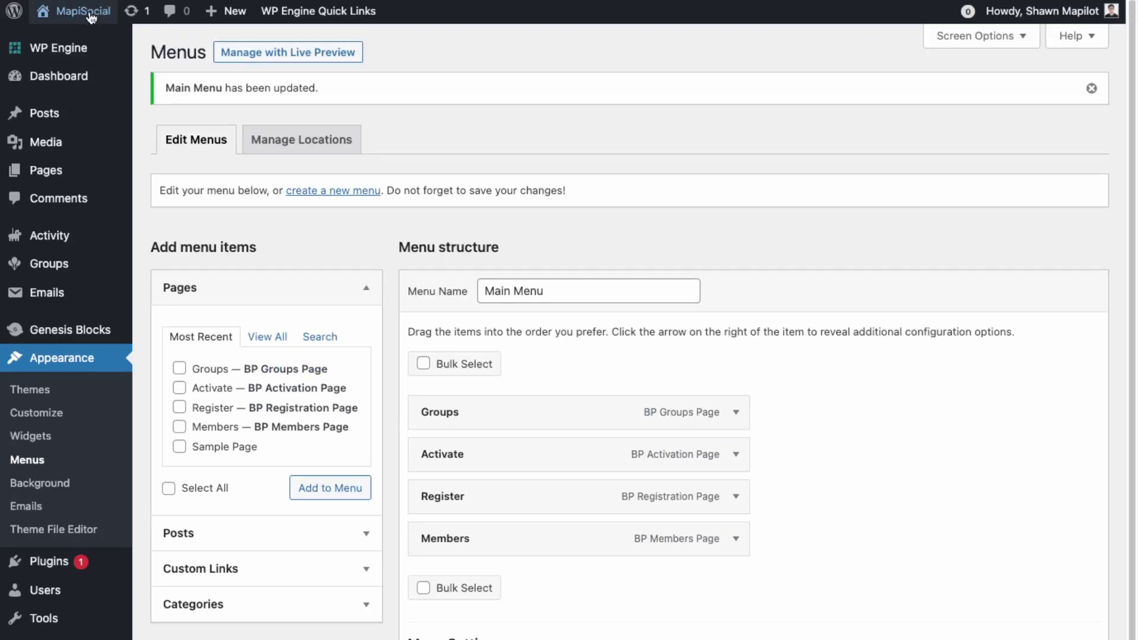
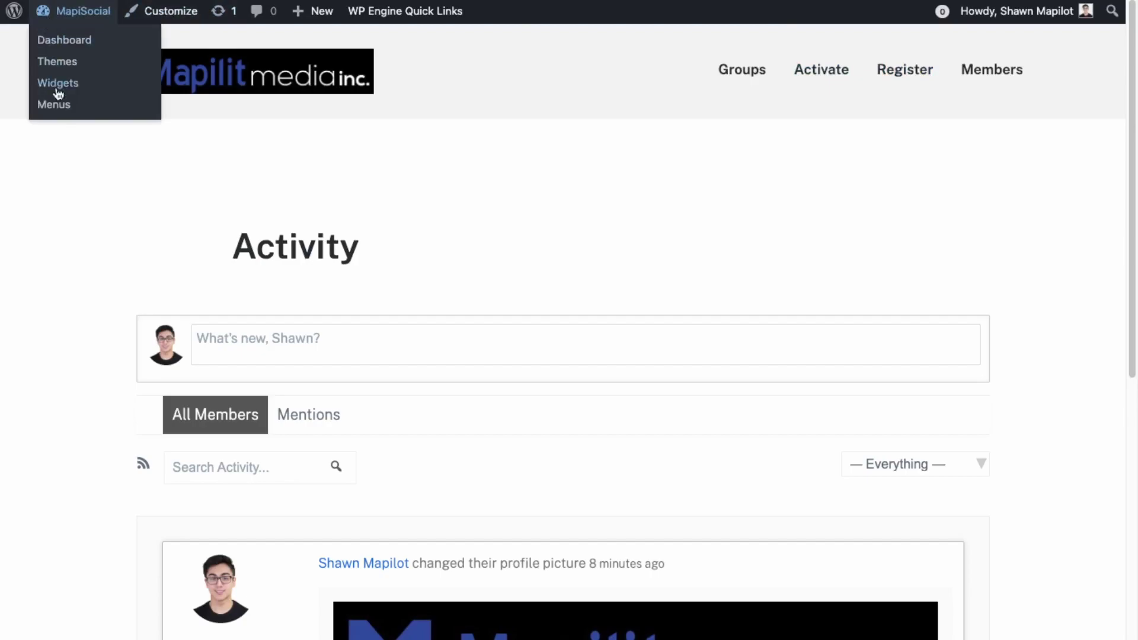
Remove the Activate and Register items and relabel Members as Friends in the Main Menu
click(56, 104)
click(736, 404)
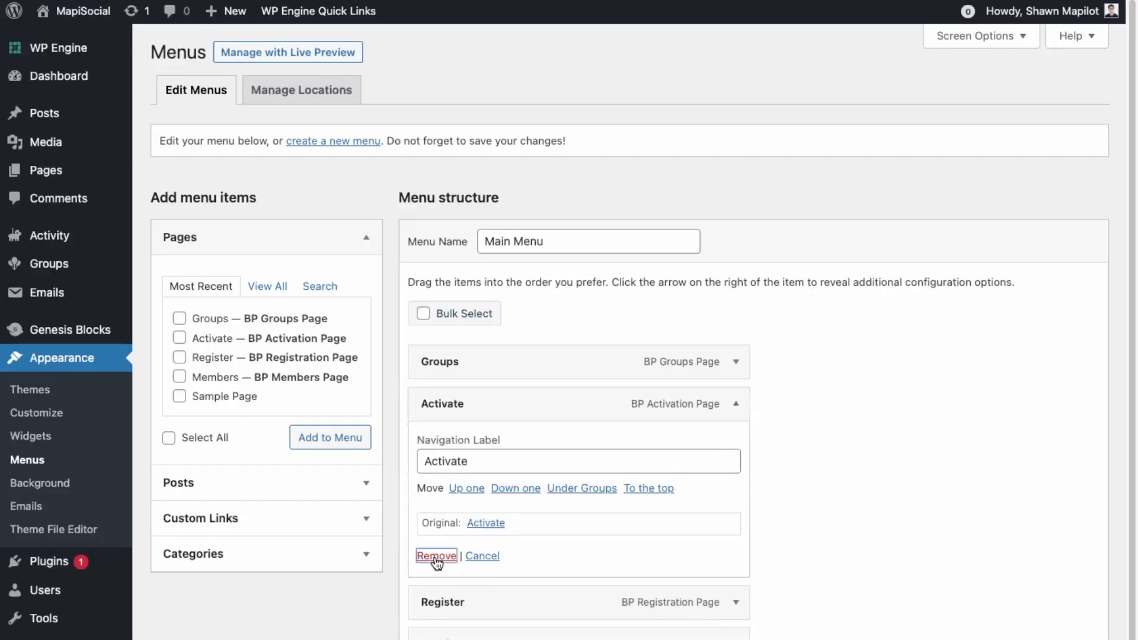
click(437, 556)
click(741, 407)
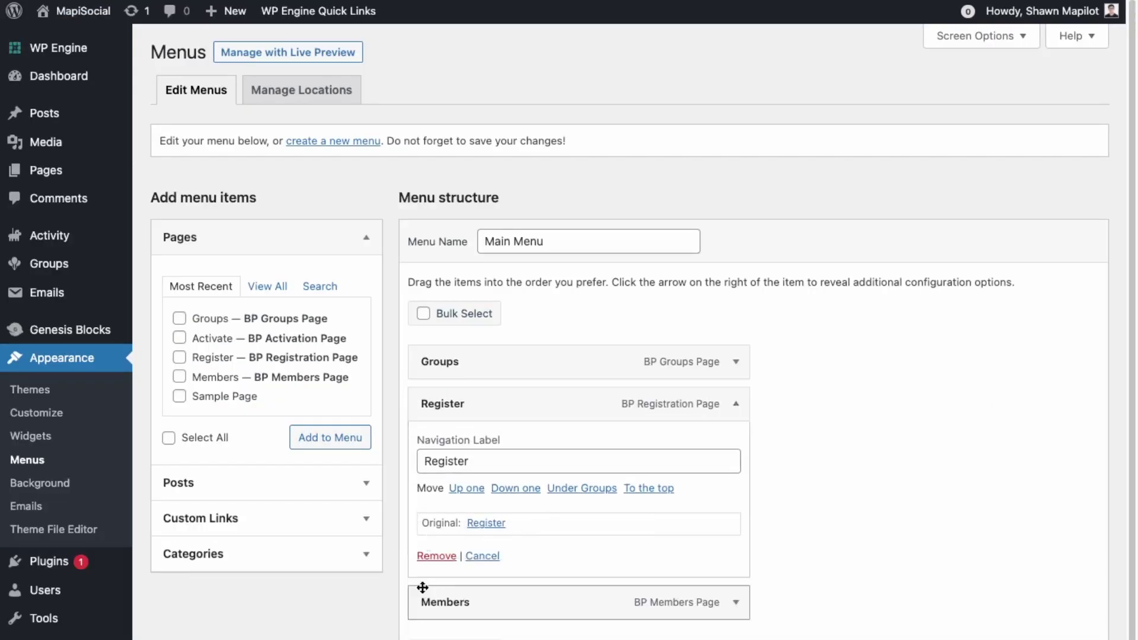
click(437, 554)
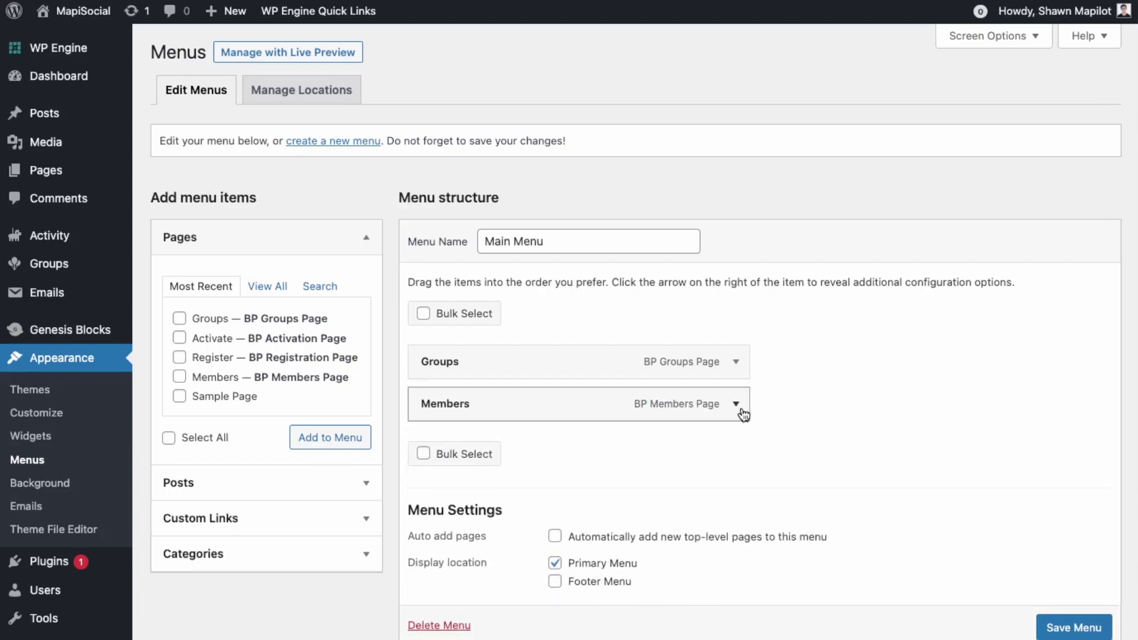
click(736, 403)
drag(709, 457, 255, 425)
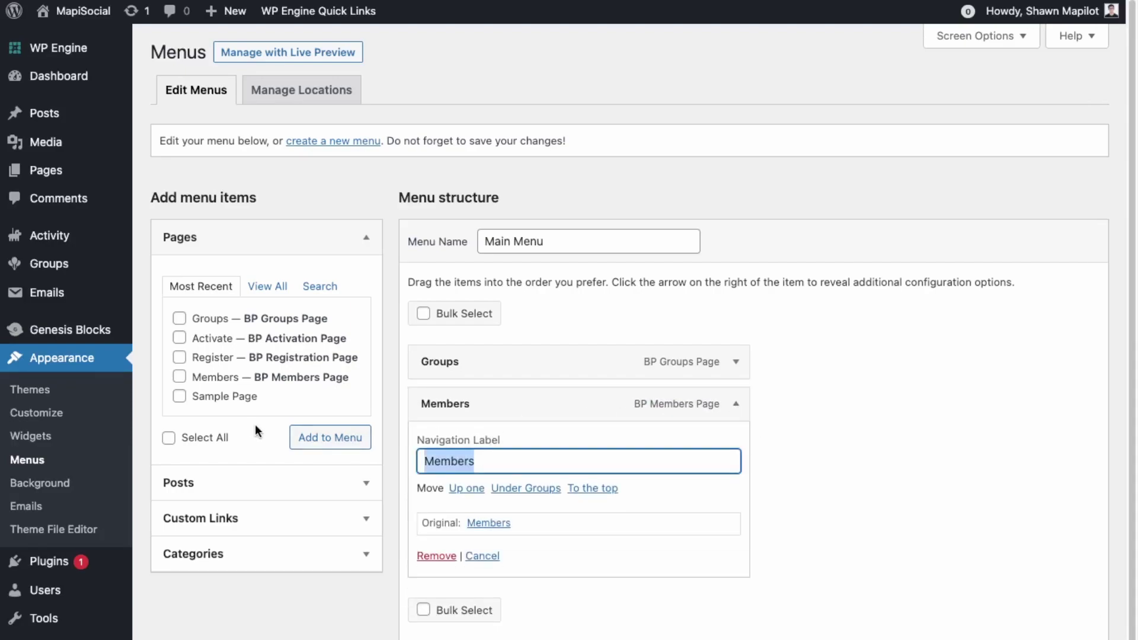
text(Friends)
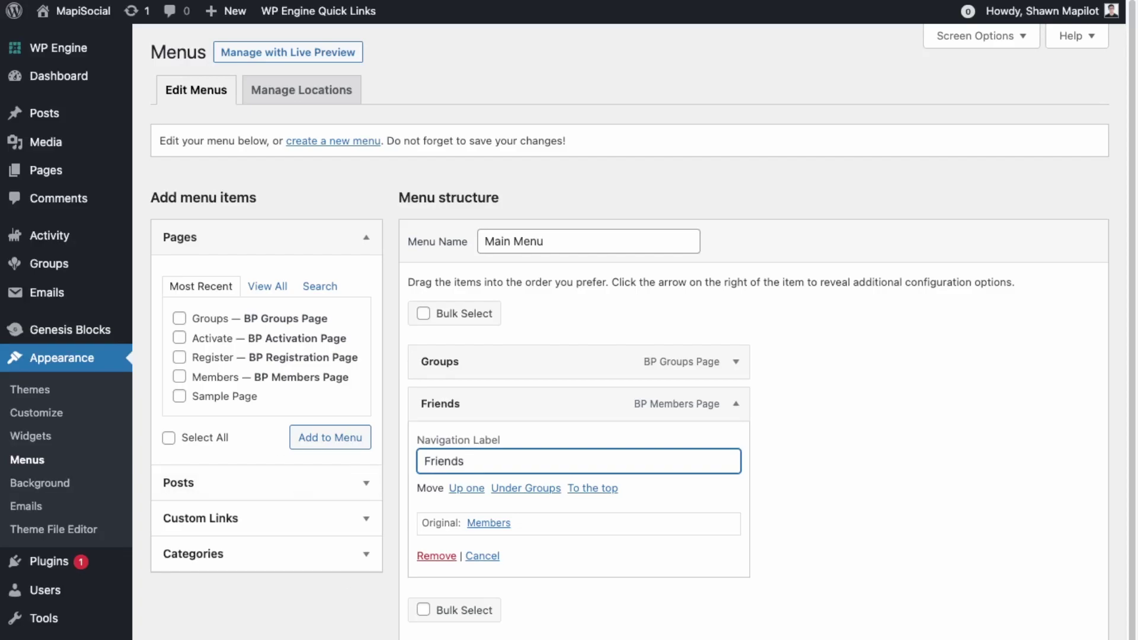
Add a custom link labelled 'Feed' to the Main Menu
scroll(419, 503, down, 2)
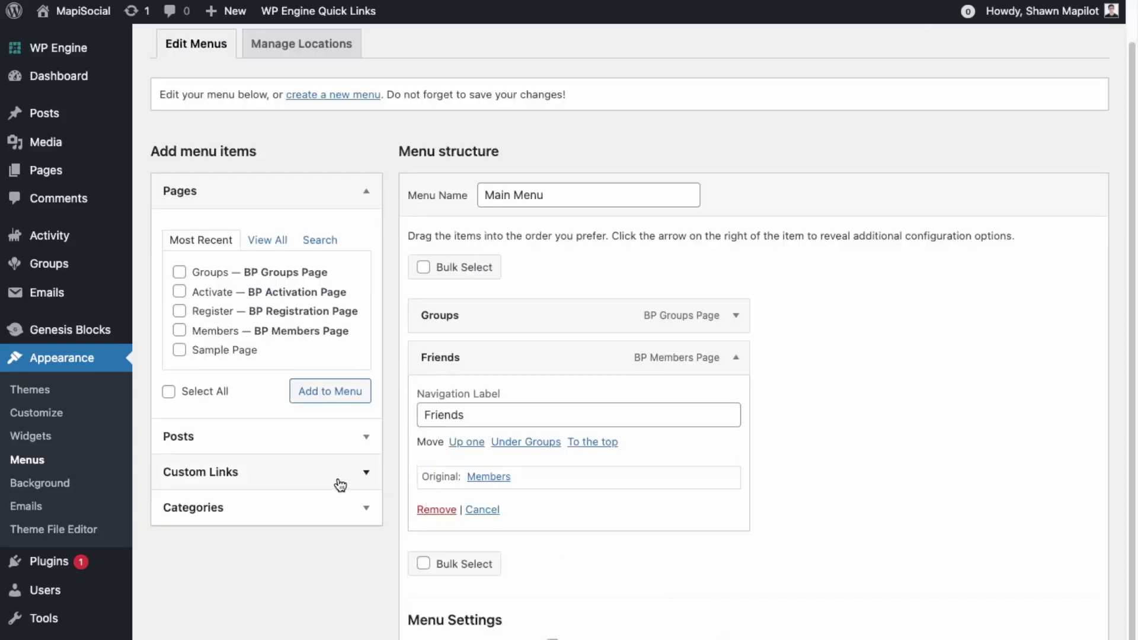
click(329, 506)
click(248, 274)
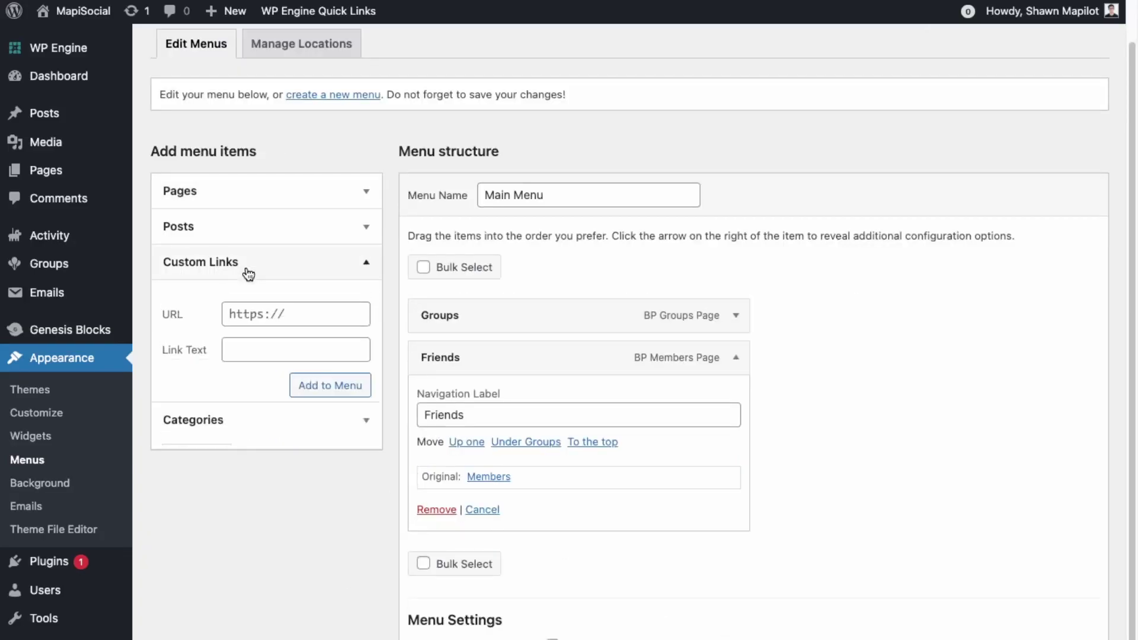
click(293, 345)
text(Fee)
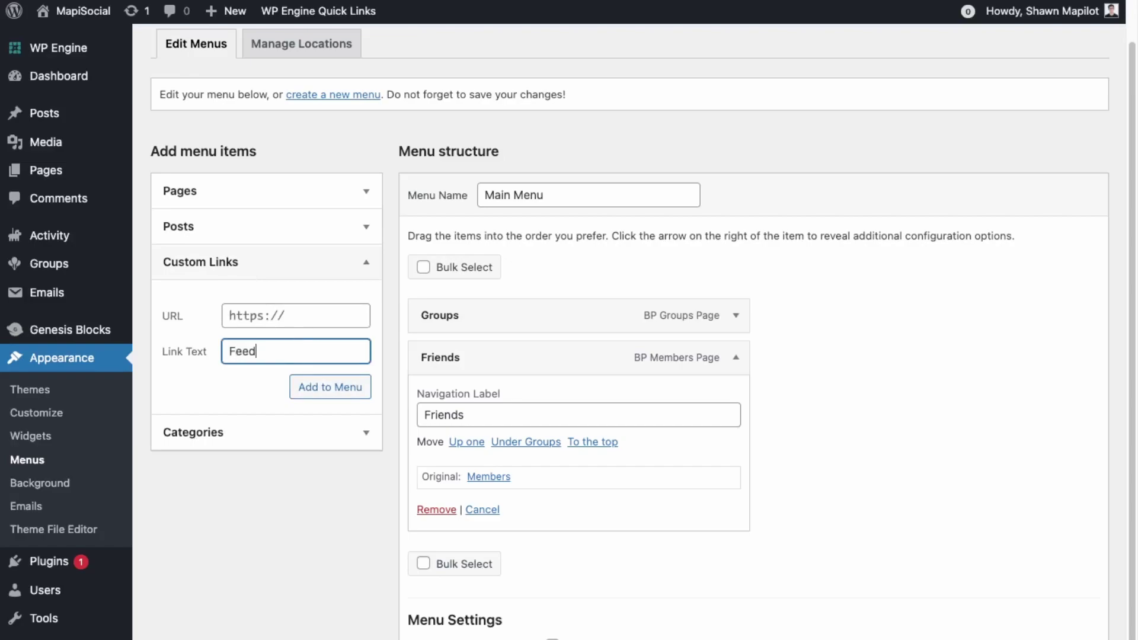
text(d)
click(312, 313)
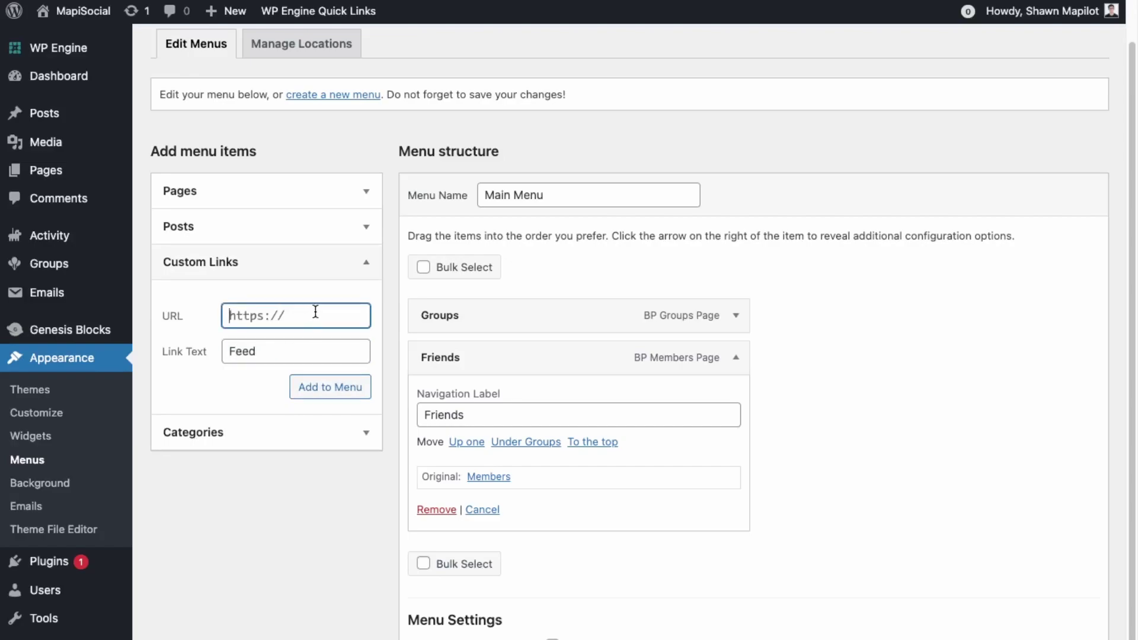
click(330, 386)
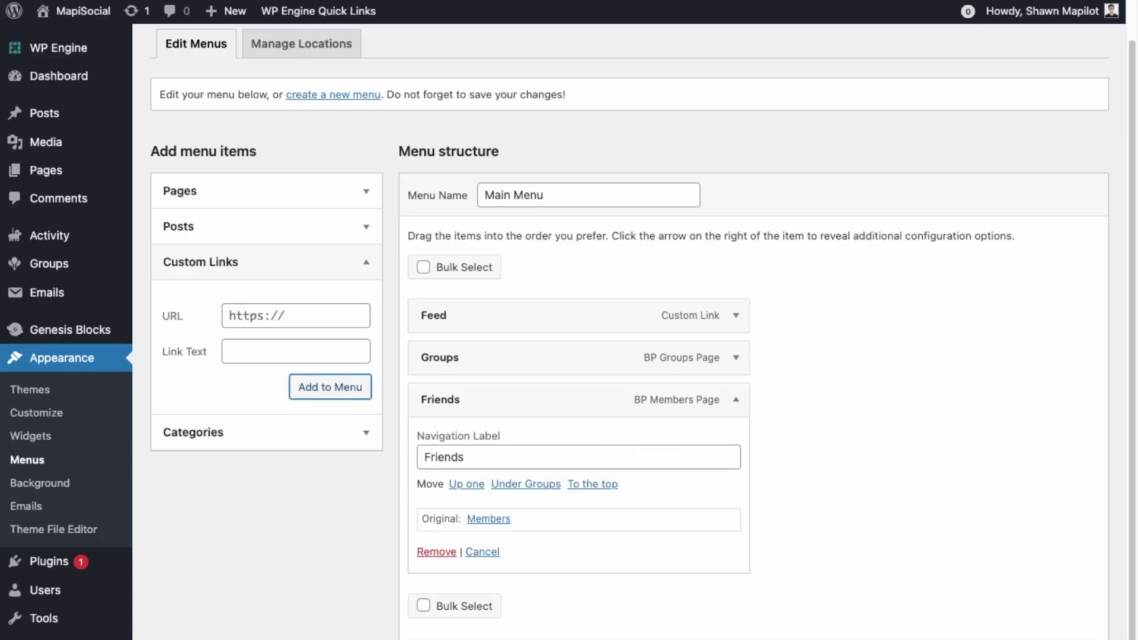
scroll(642, 327, down, 1)
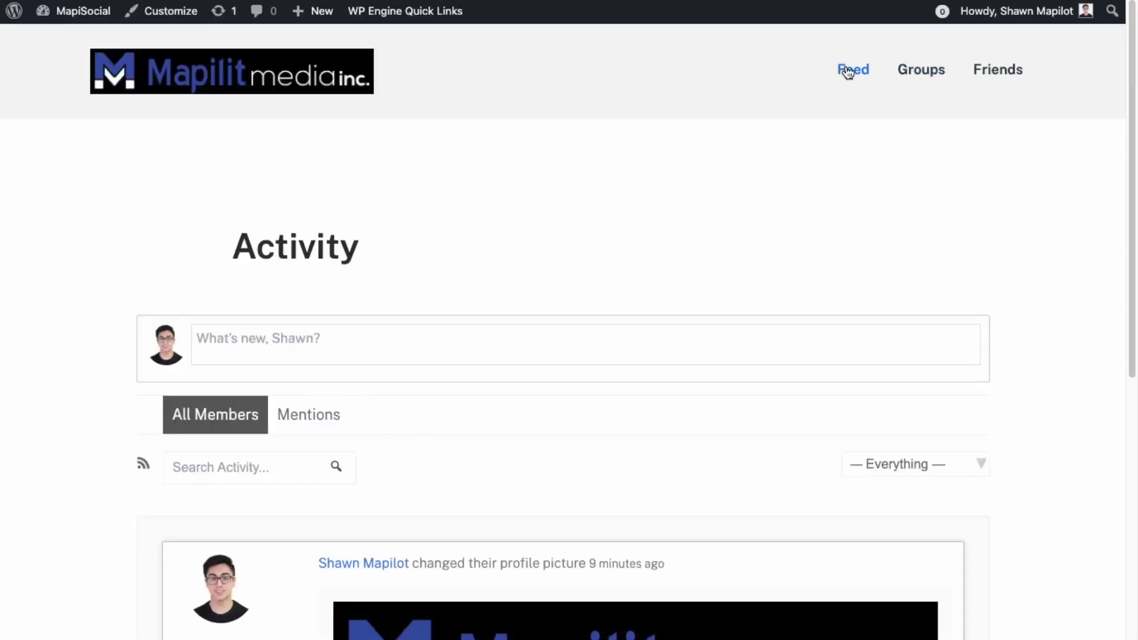
Try the Feed, Groups and Friends links on the live site
click(847, 71)
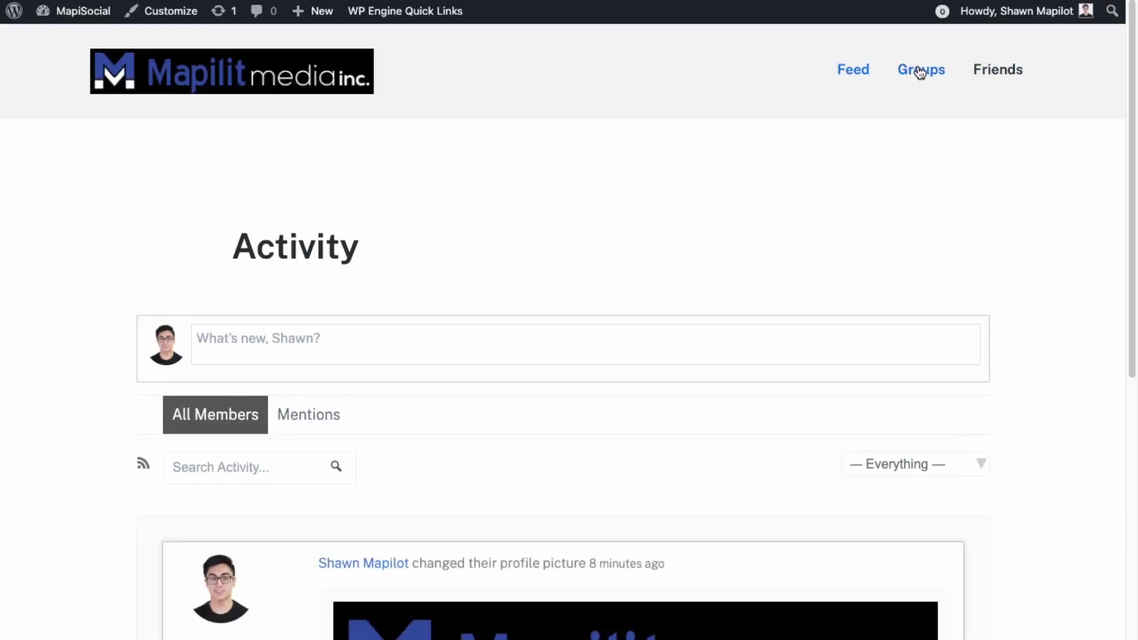
click(918, 71)
click(1003, 74)
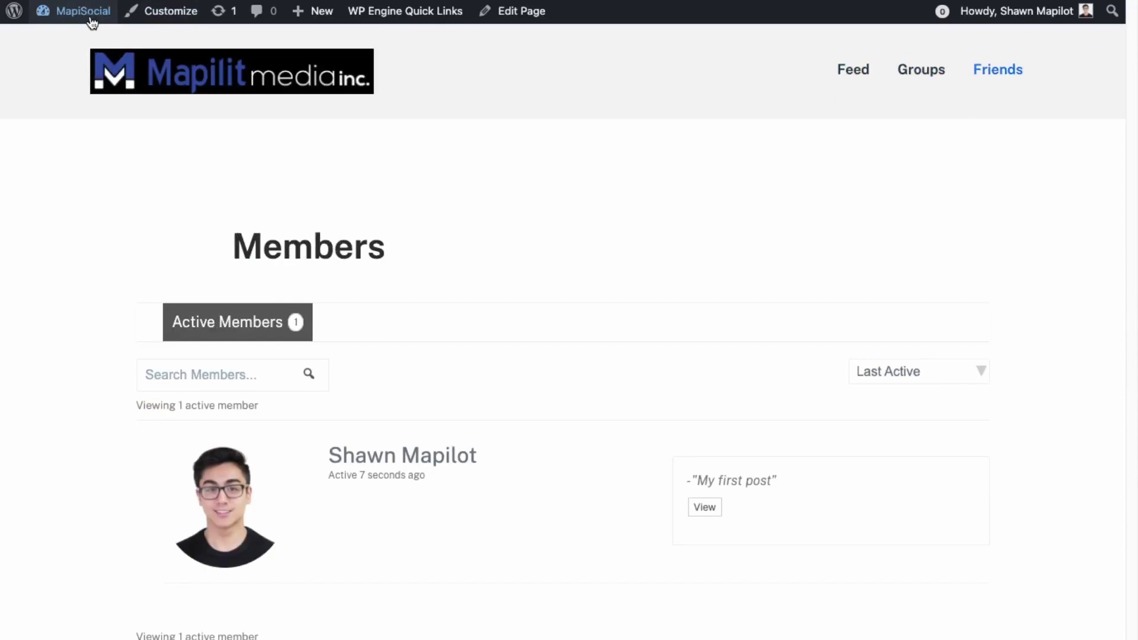
Install the Conditional Menus plugin from the Add New plugins page
mouse_move(89, 18)
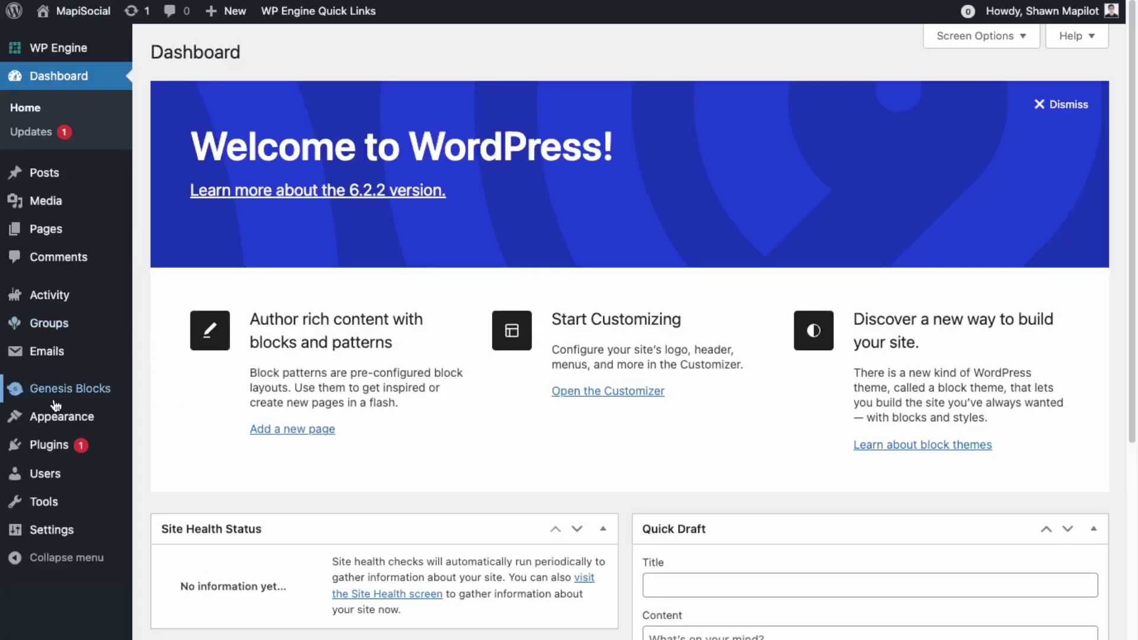
mouse_move(127, 444)
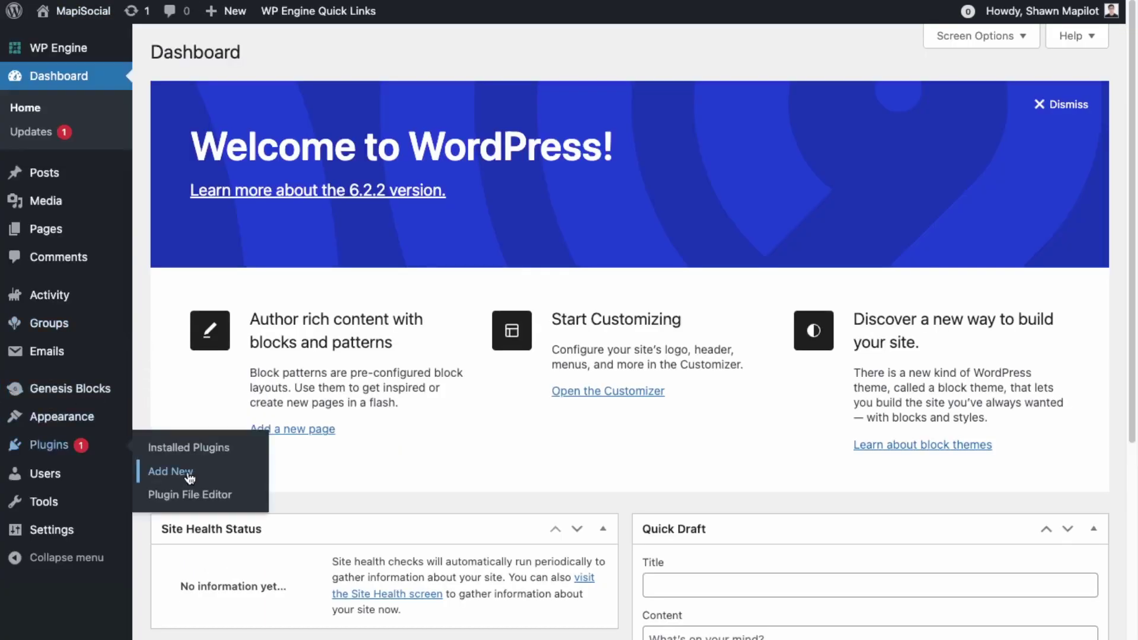
click(170, 471)
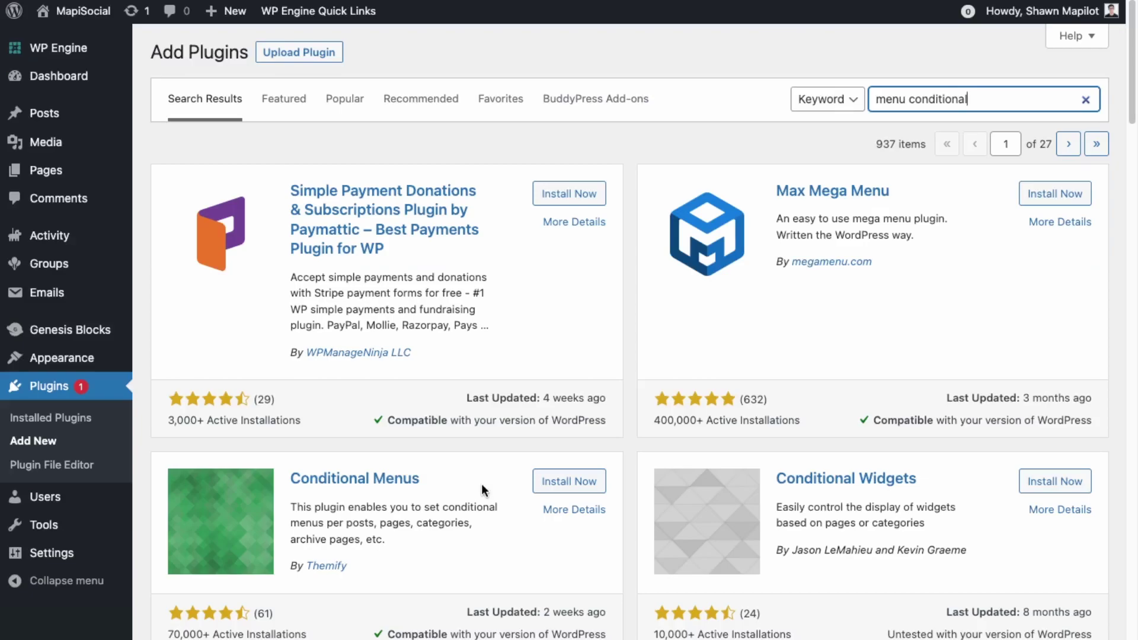
click(578, 483)
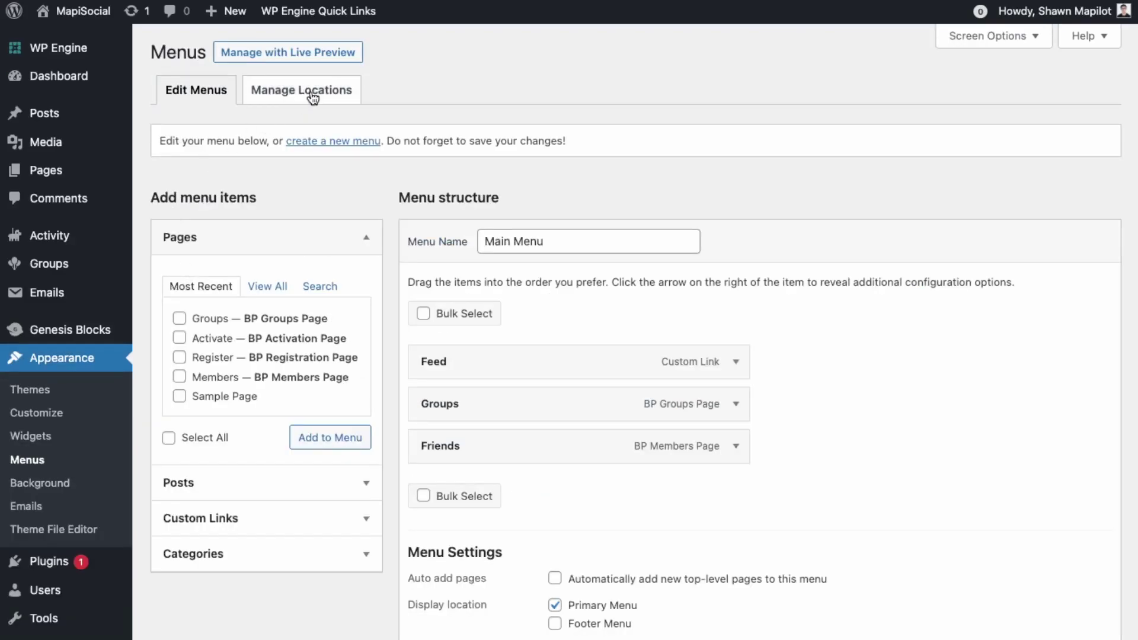
click(311, 97)
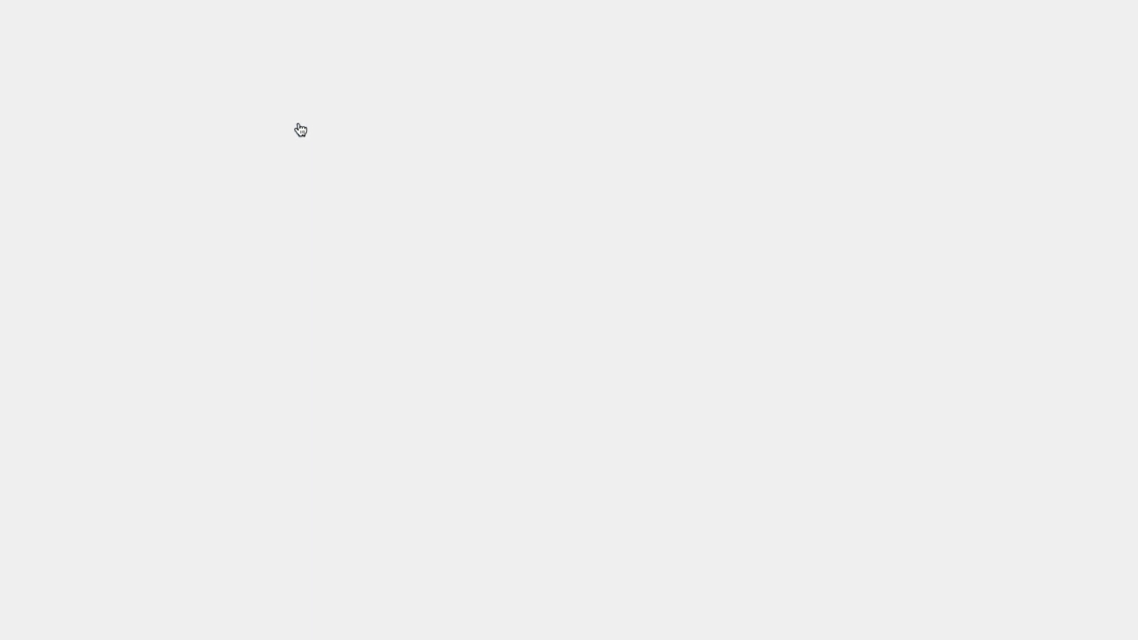
Give Primary Menu a conditional Main Menu shown only when the user is logged in
click(418, 229)
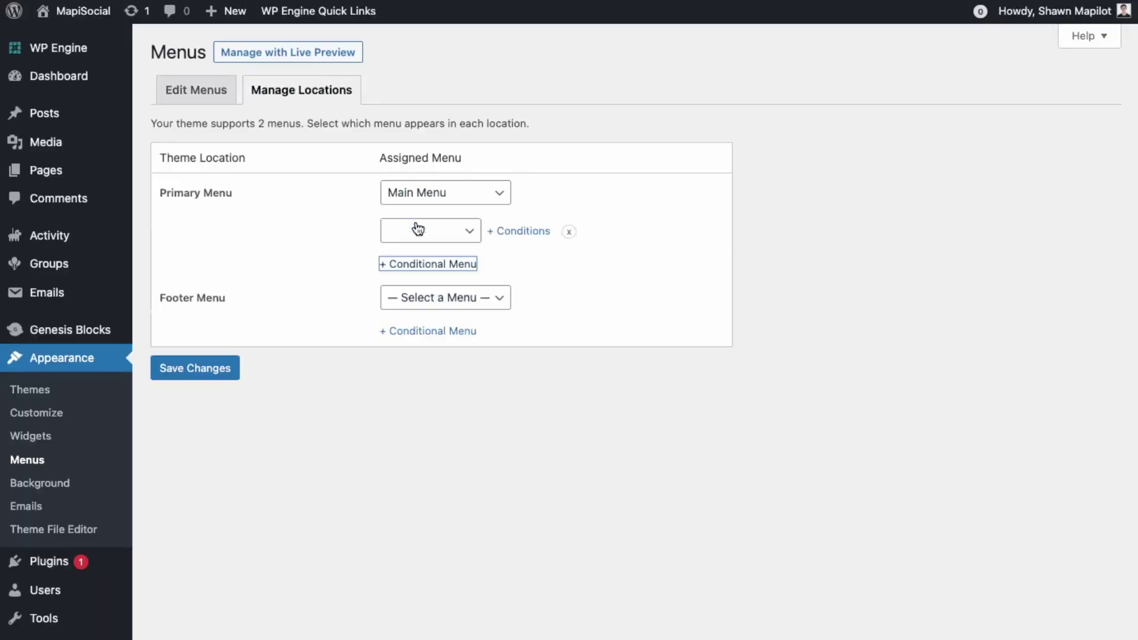
click(526, 229)
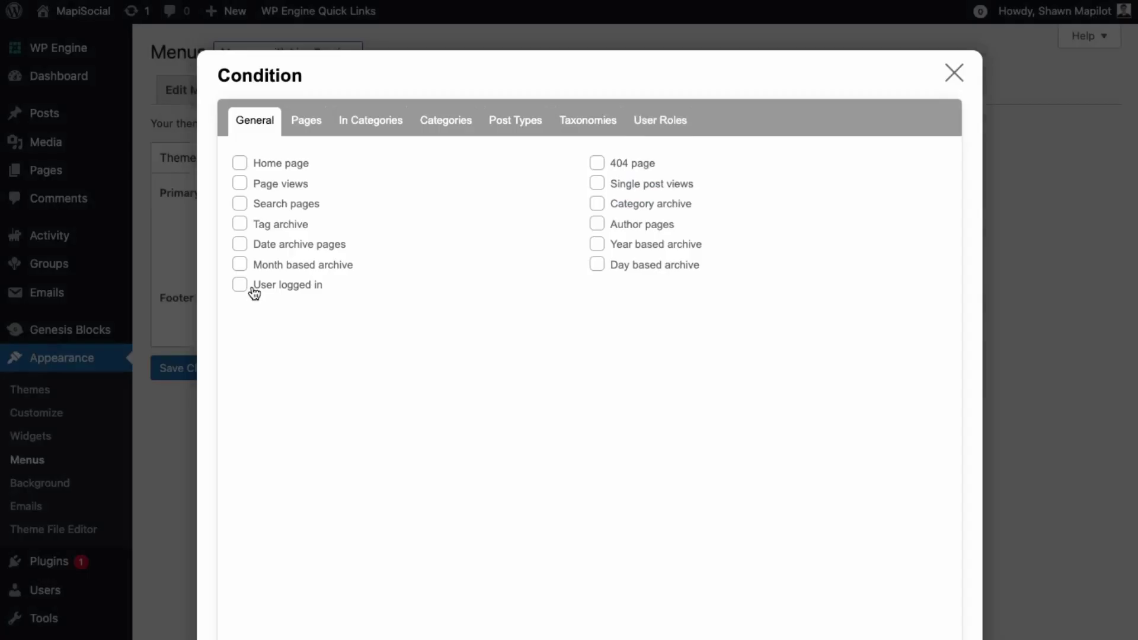
click(255, 291)
key(Escape)
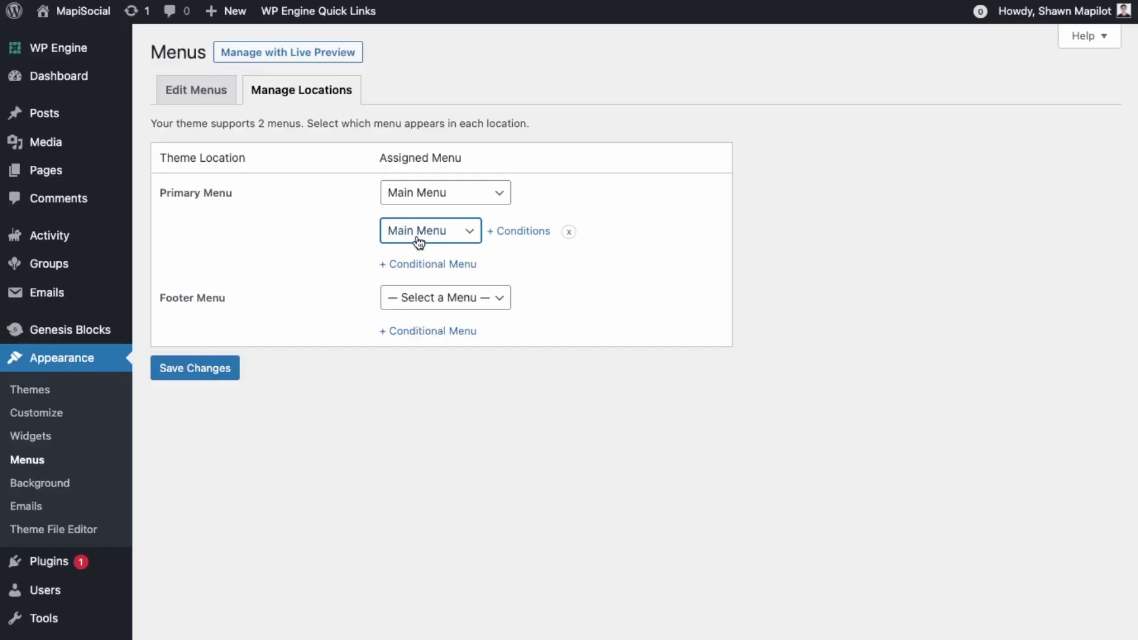
click(208, 92)
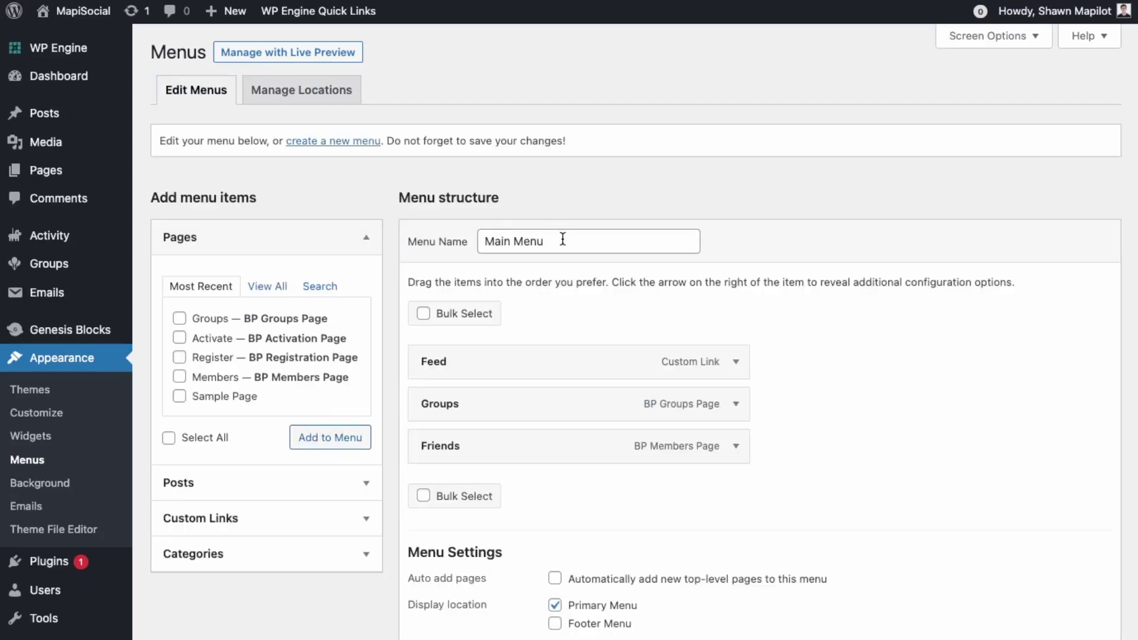
click(562, 238)
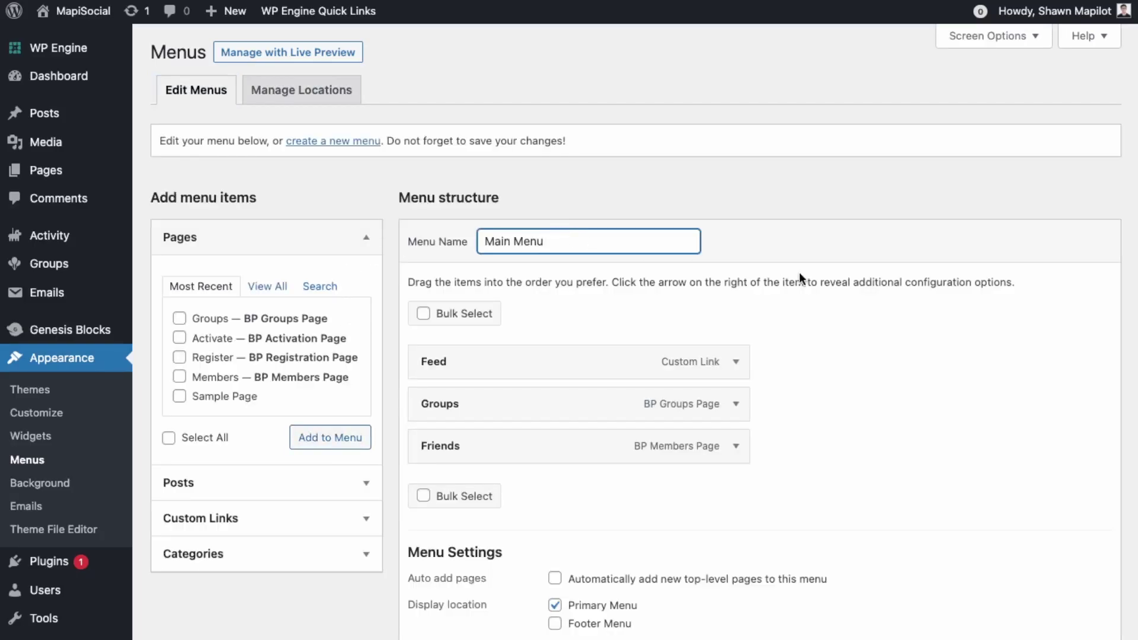
Rename the menu to 'Main Menu- Logged In' and add a Logout custom link
text(Log)
key(BackSpace)
key(BackSpace)
text(Logged)
click(287, 518)
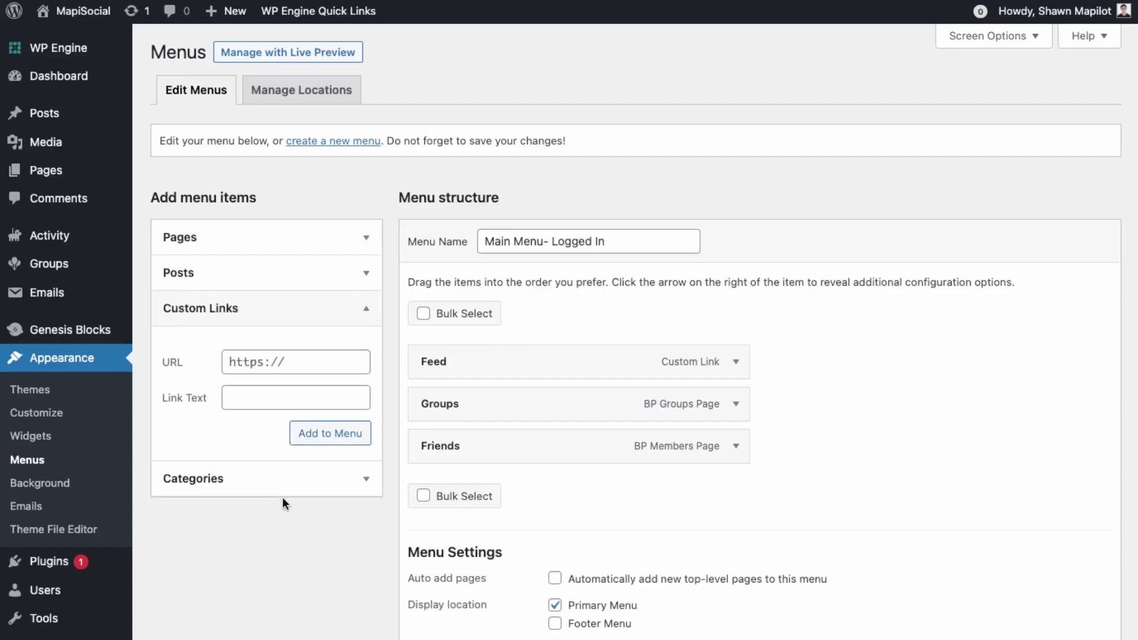
click(265, 399)
text(/logout)
key(Return)
mouse_move(1061, 12)
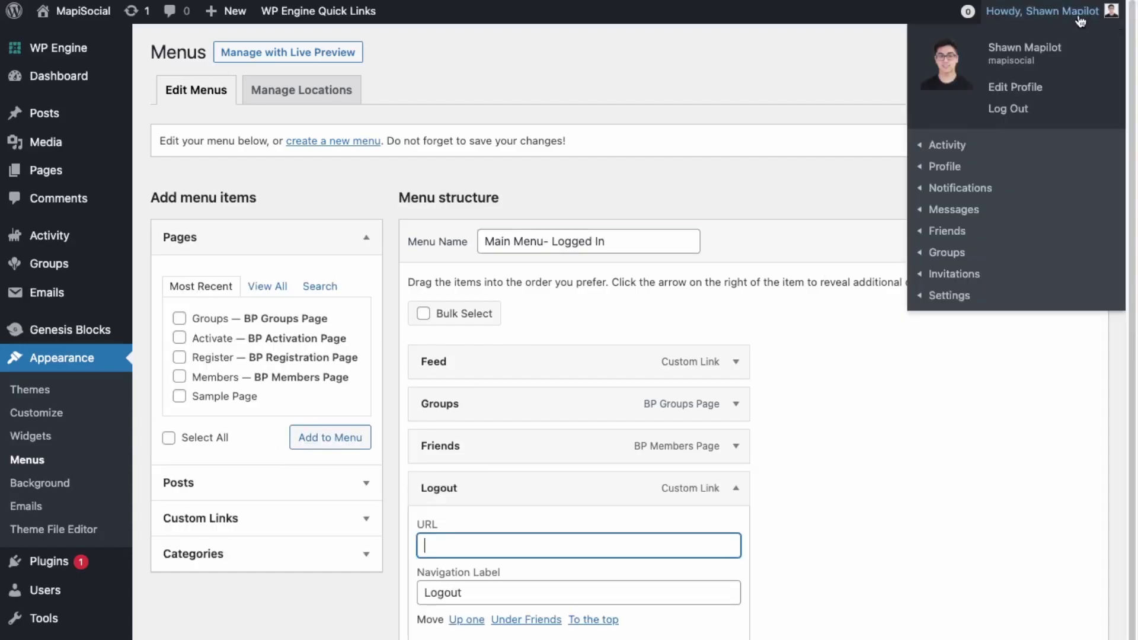
Point the Logout link to wp-login.php?action=logout, stripping the security token
triple_click(1016, 110)
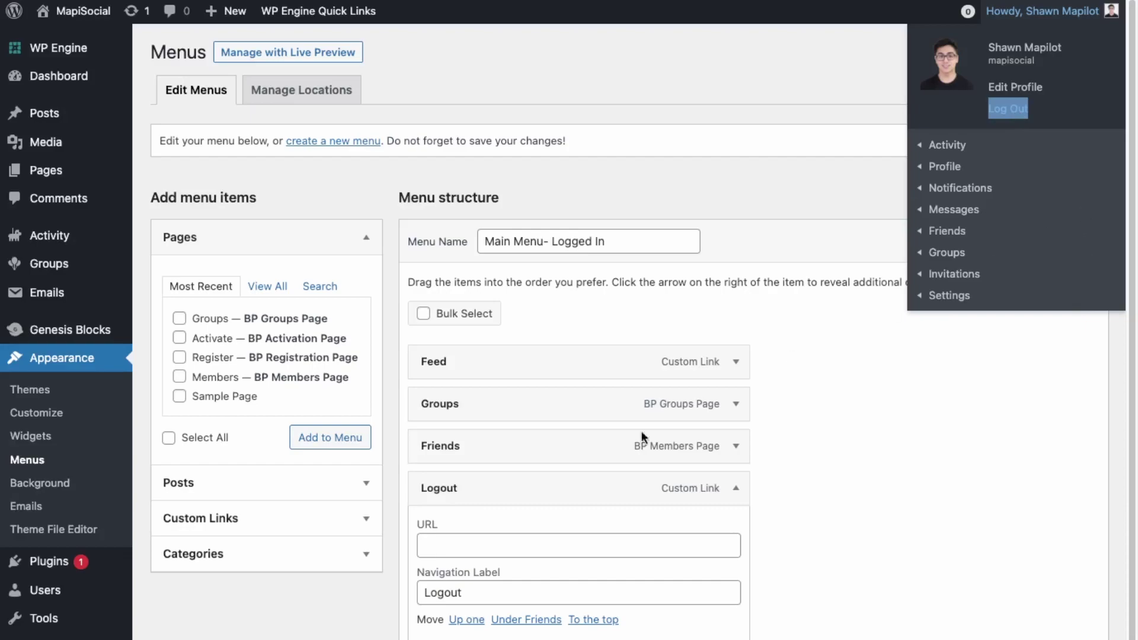
click(491, 541)
key(ctrl+v)
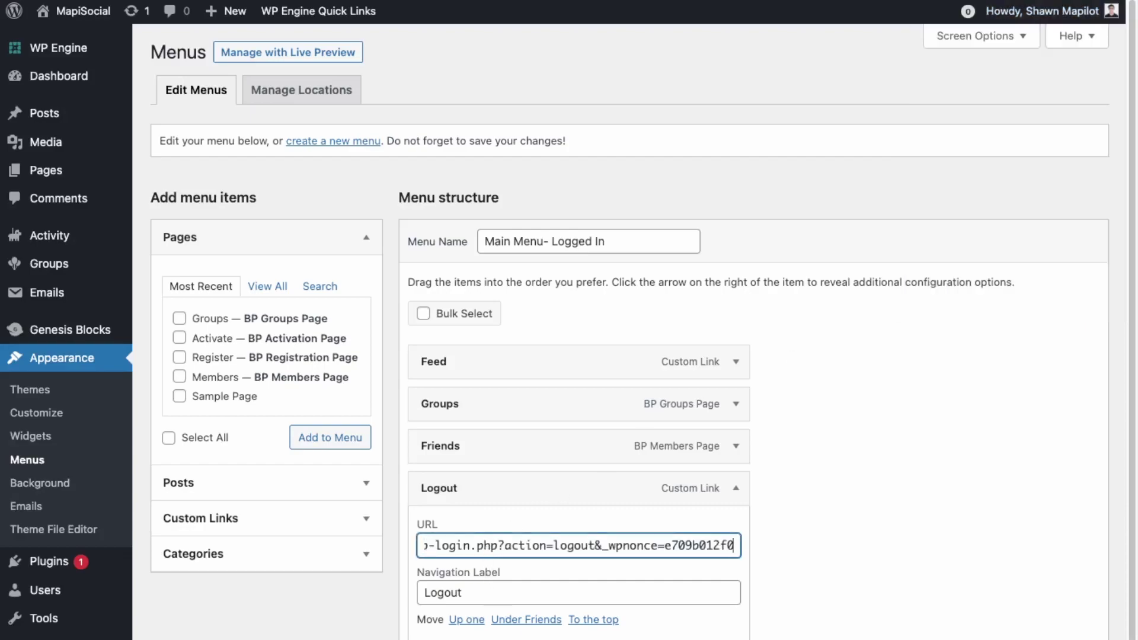
drag(595, 544, 1062, 538)
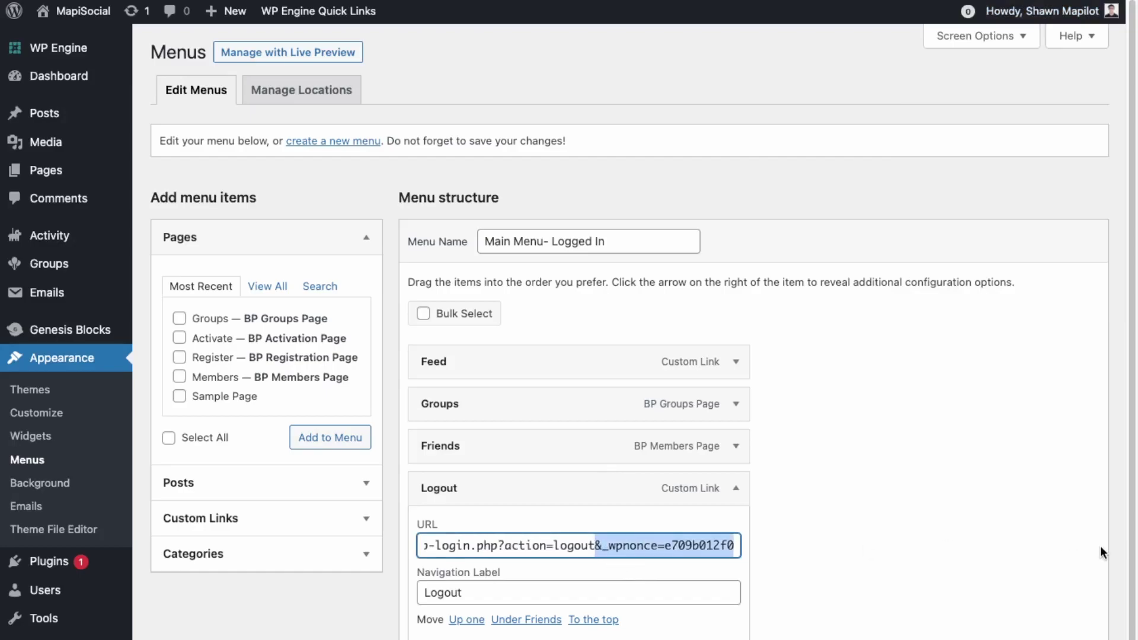
key(BackSpace)
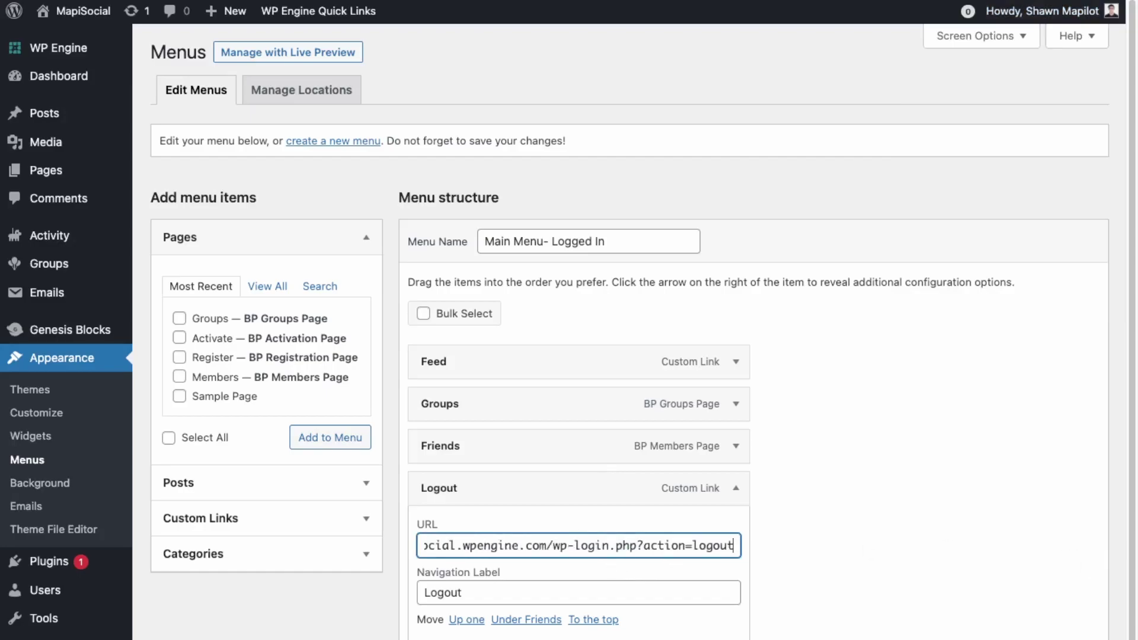
scroll(629, 355, down, 1)
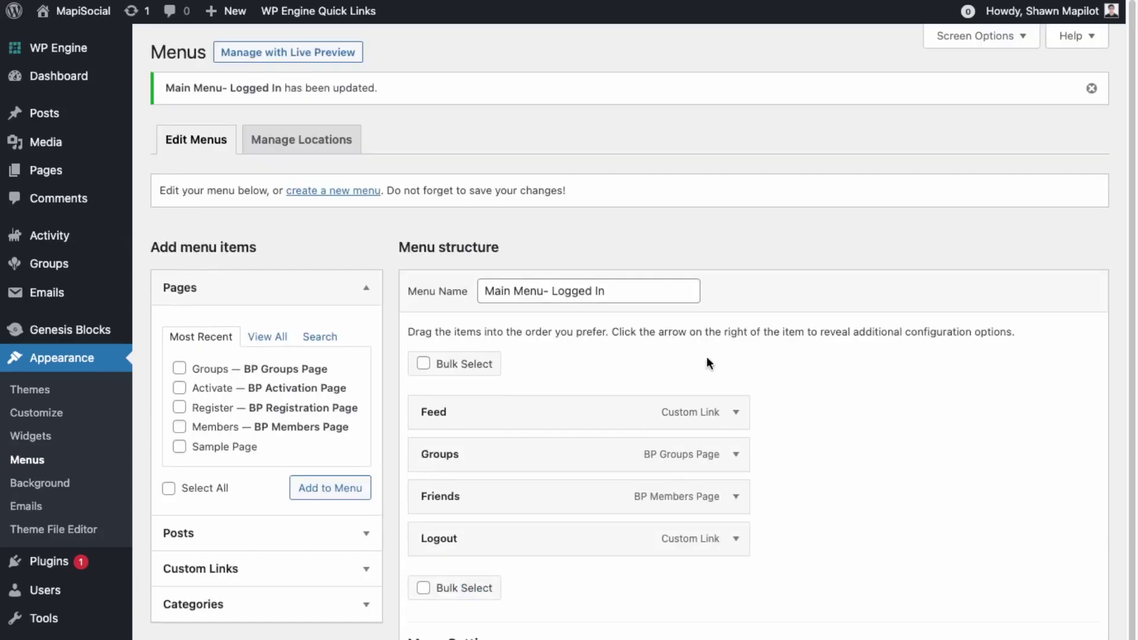
mouse_move(83, 11)
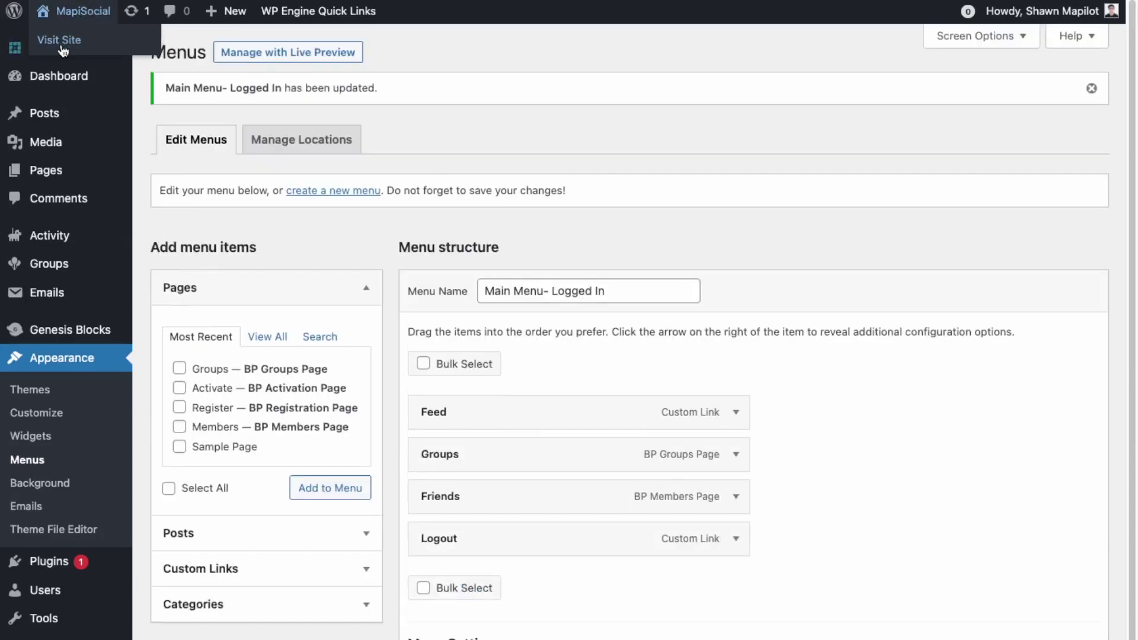
click(59, 40)
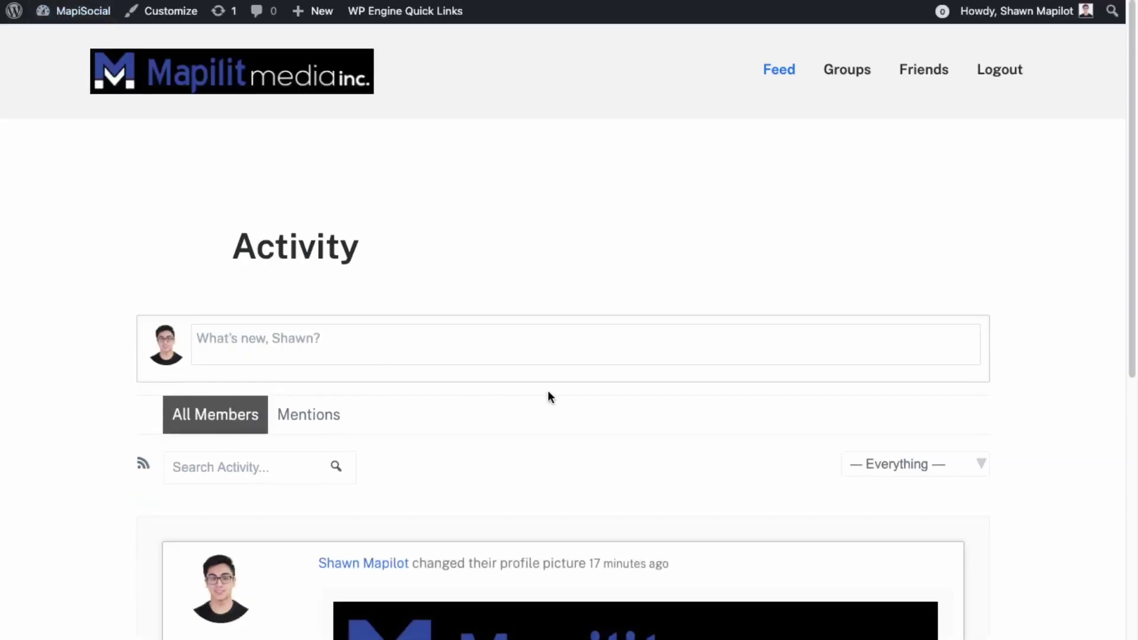
key(super+r)
click(1011, 73)
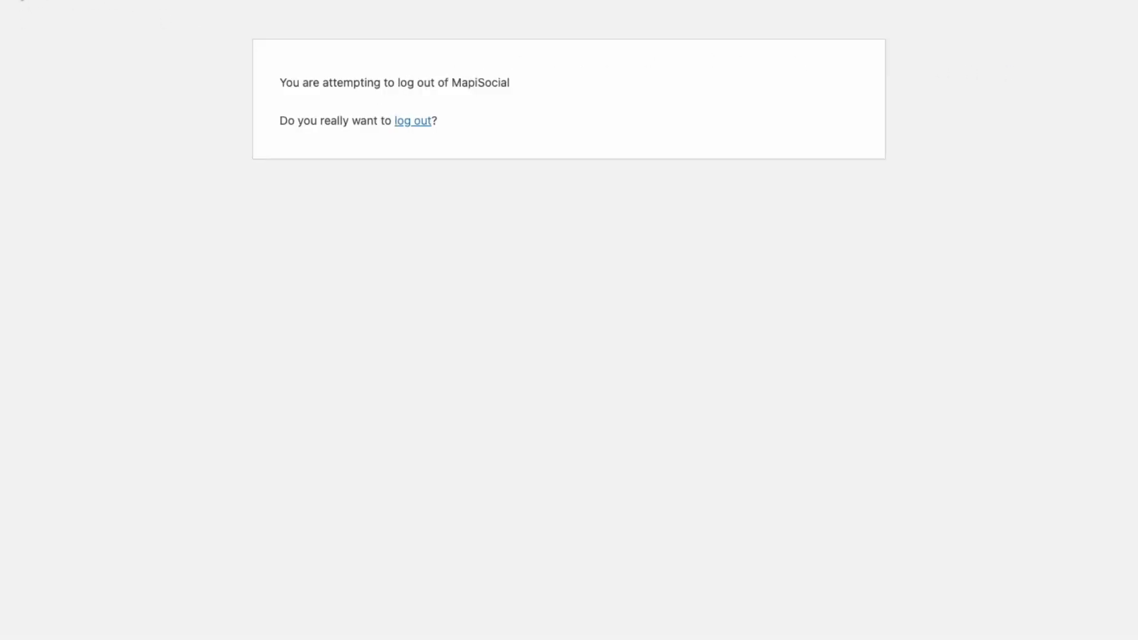
click(21, 2)
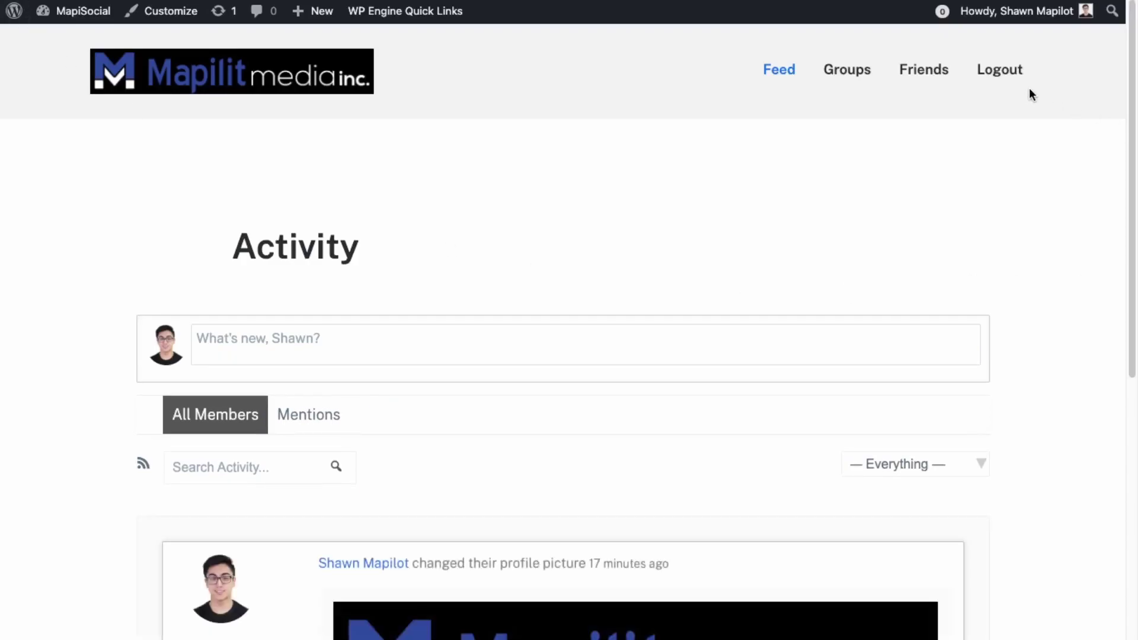
mouse_move(77, 19)
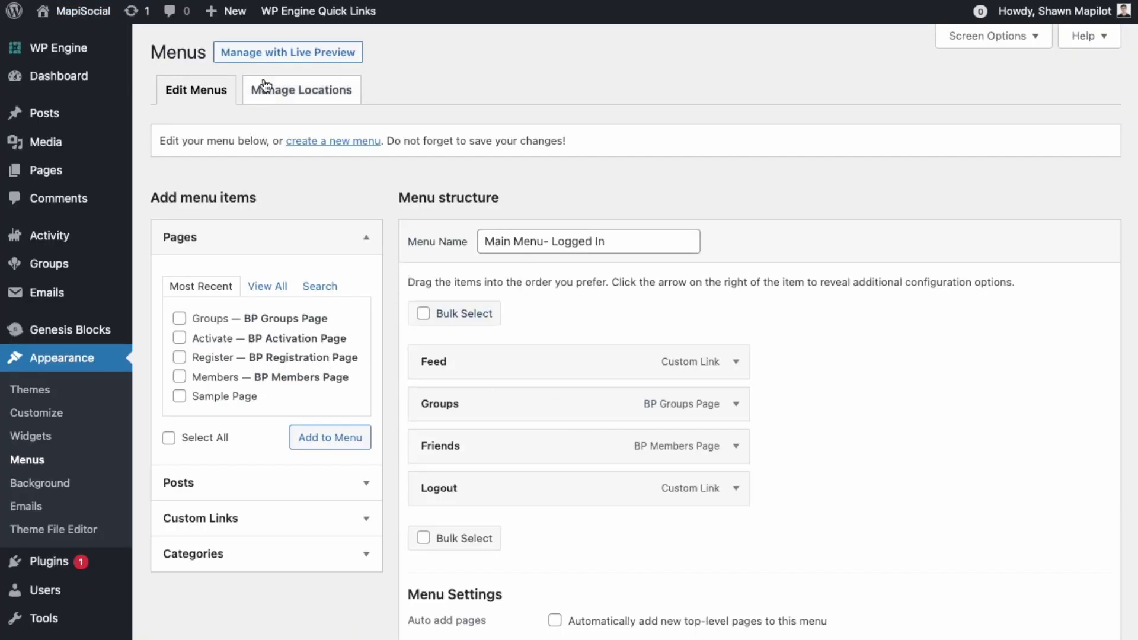
Create a menu named 'Main Menu - Logged Out' assigned to Primary Menu
click(348, 144)
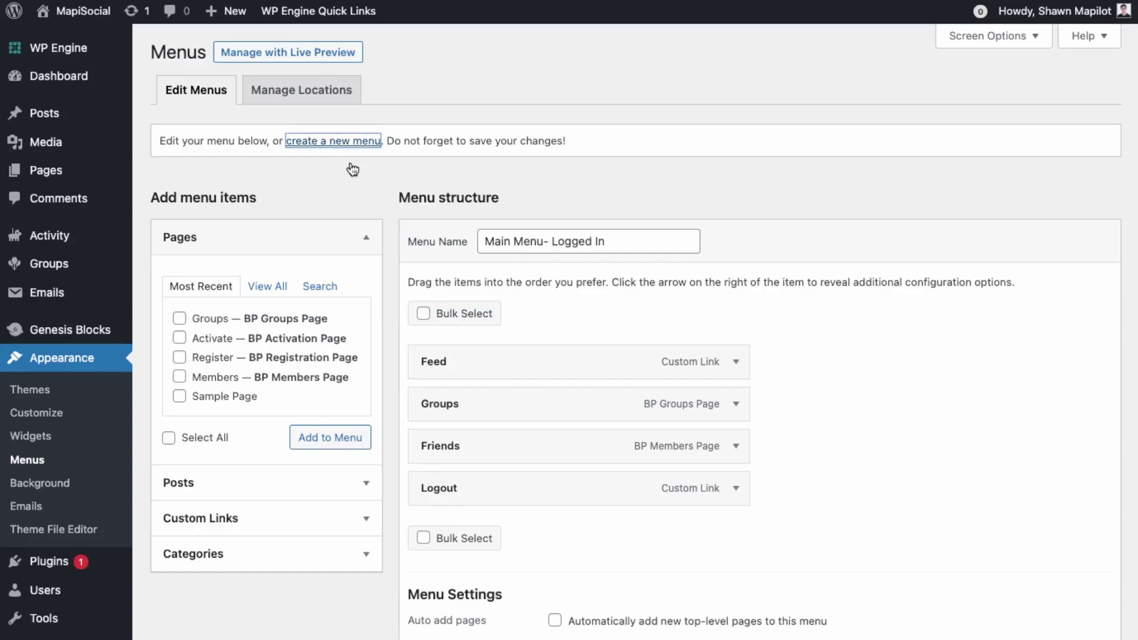
click(521, 240)
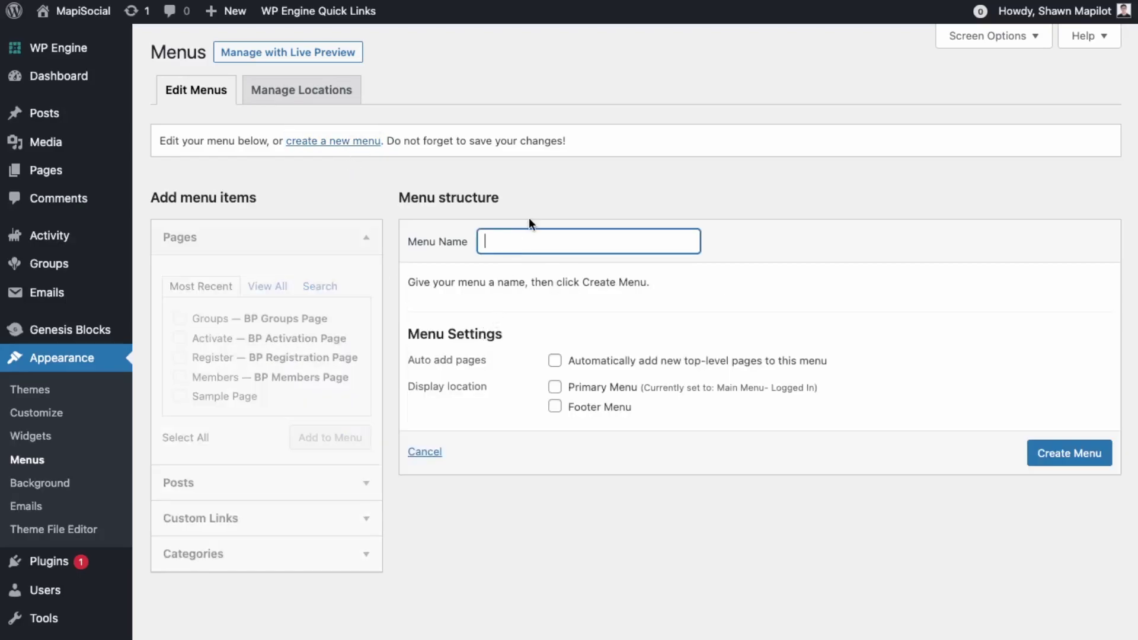
text(Main Menu - Logged Out)
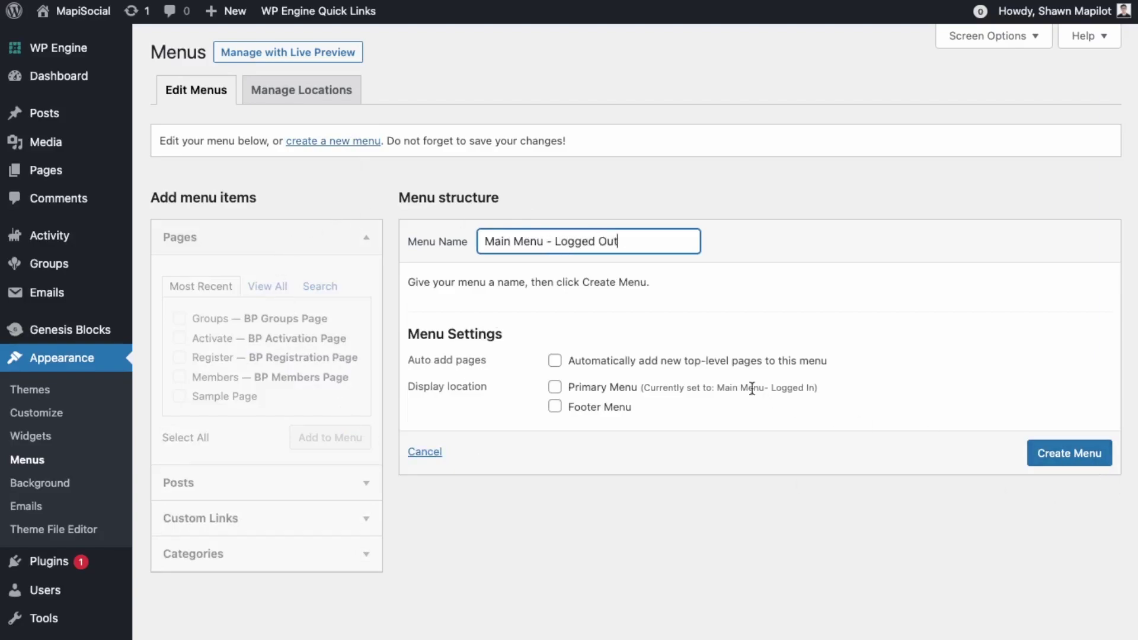
click(554, 388)
click(1070, 453)
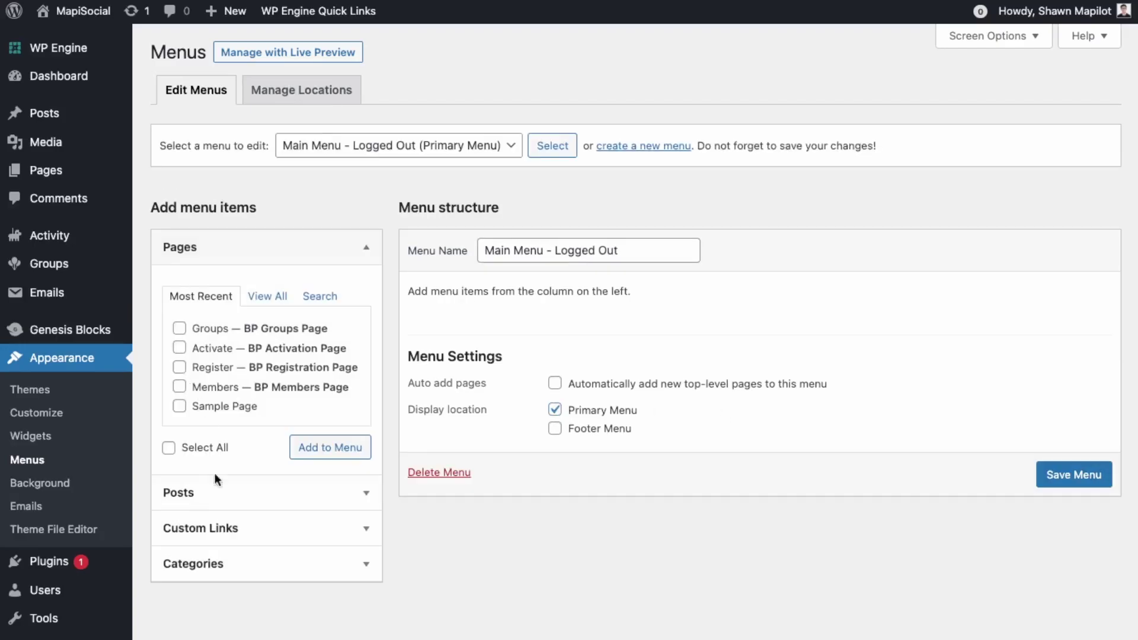
Add the Register page to the logged-out menu
click(208, 522)
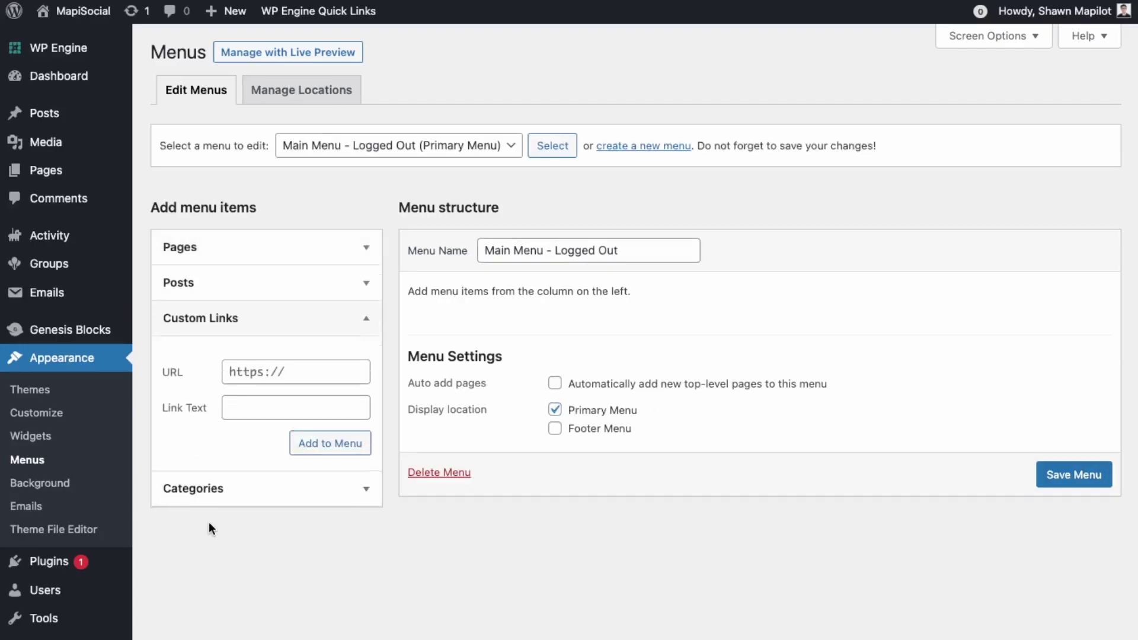
click(231, 245)
click(182, 371)
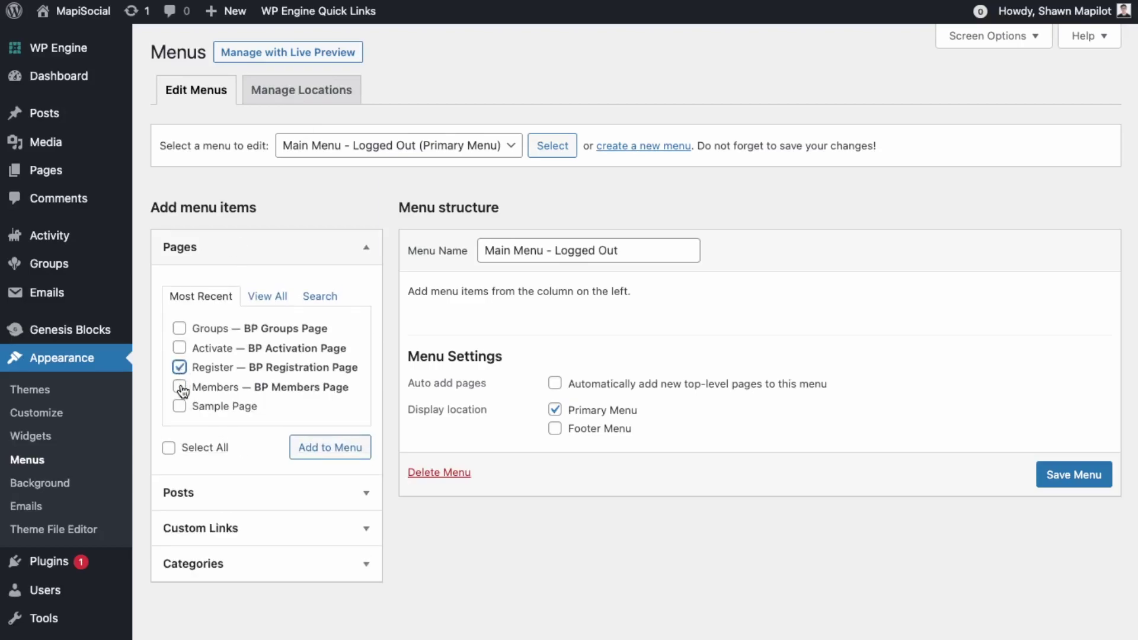
click(1083, 478)
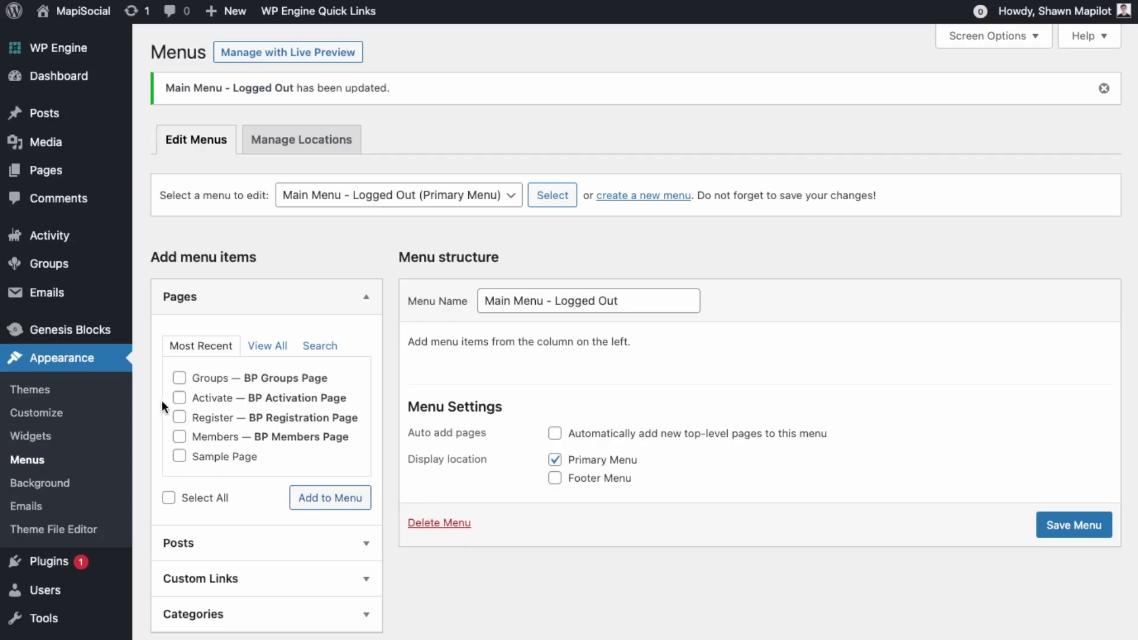
click(179, 418)
click(342, 499)
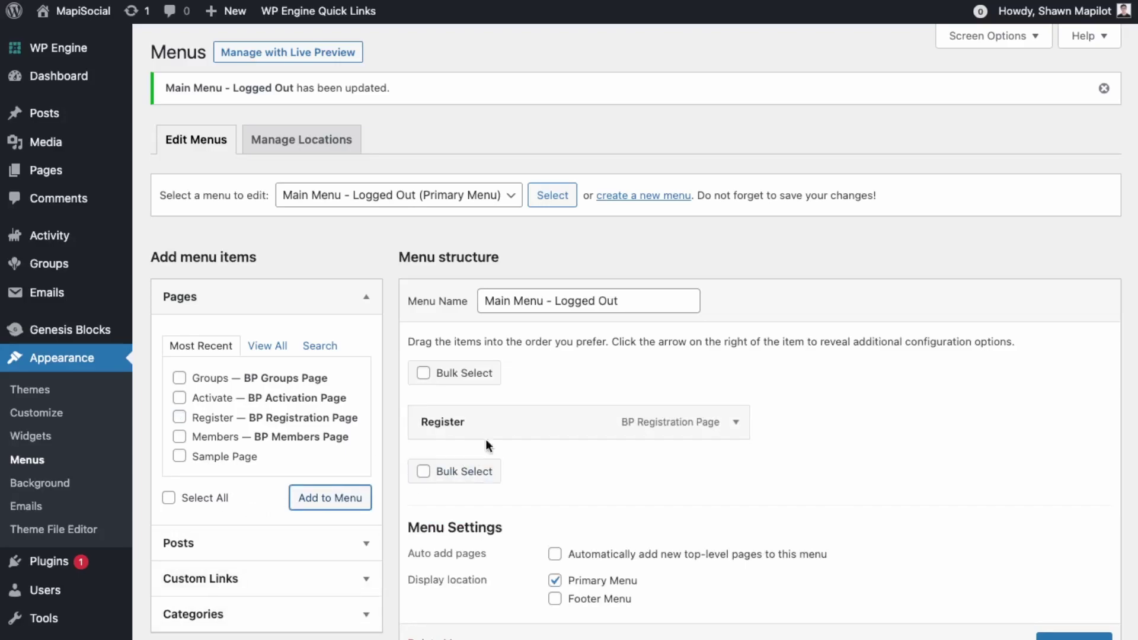
Add a second Register item relabelled 'Login' and save the menu
click(180, 417)
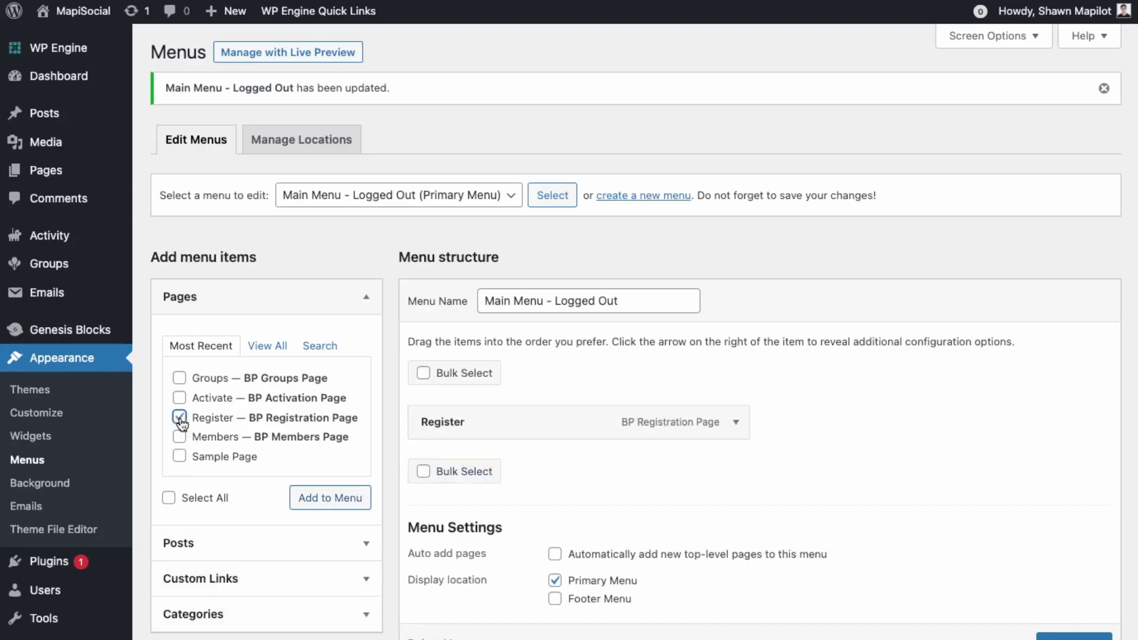
click(310, 498)
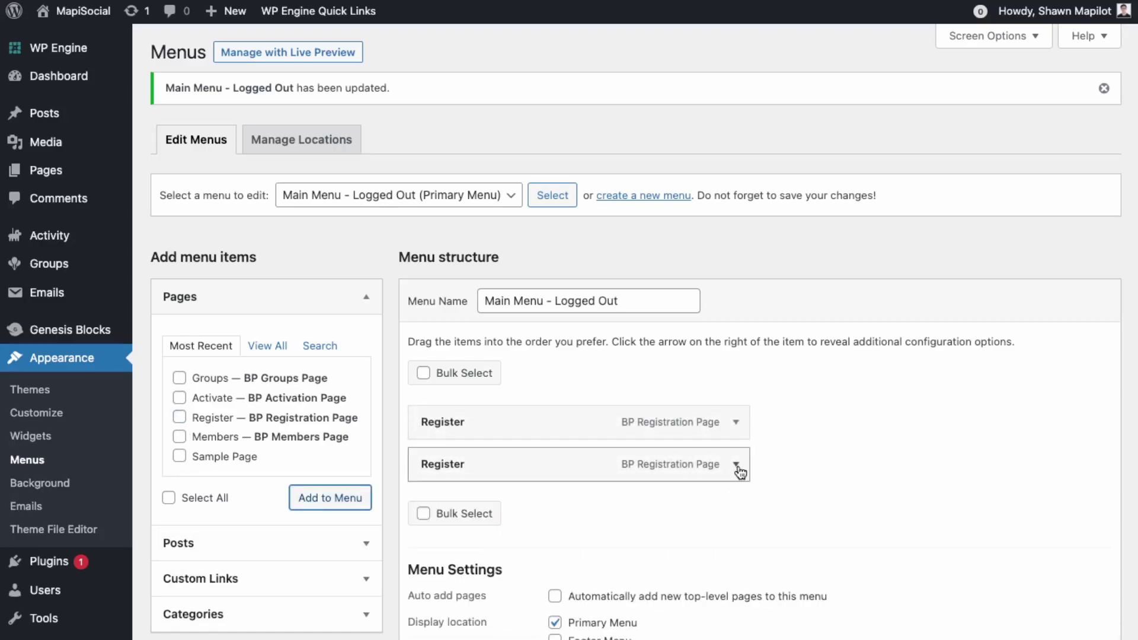
click(735, 465)
double_click(495, 524)
text(L)
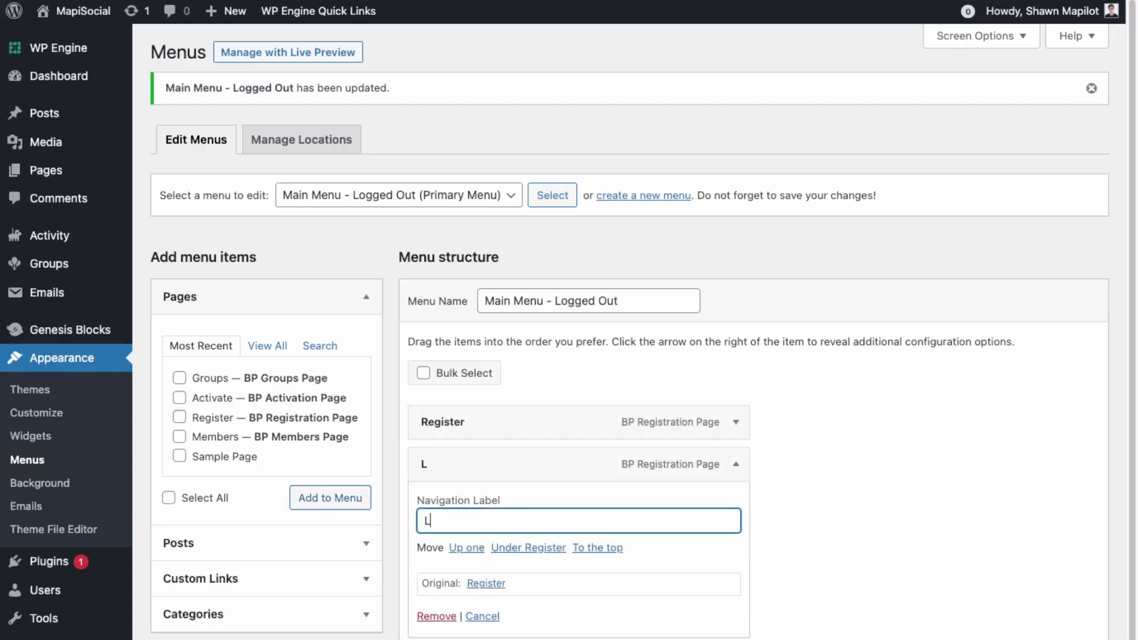
text(ogin)
click(736, 464)
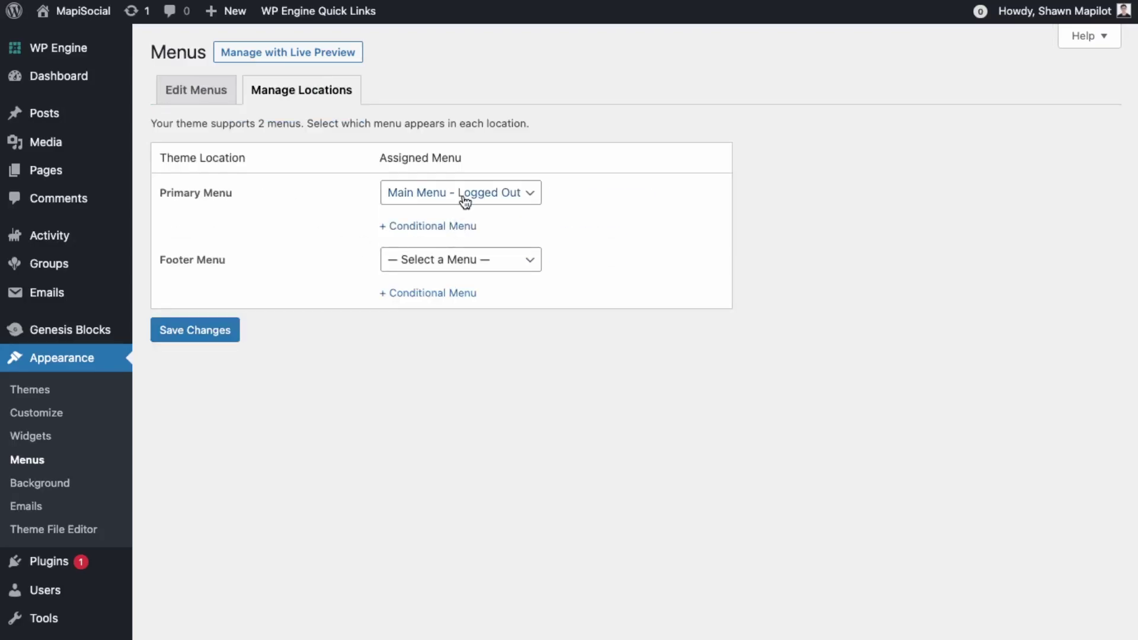
Assign Main Menu- Logged In to Primary Menu for logged-in users and save the locations
click(458, 233)
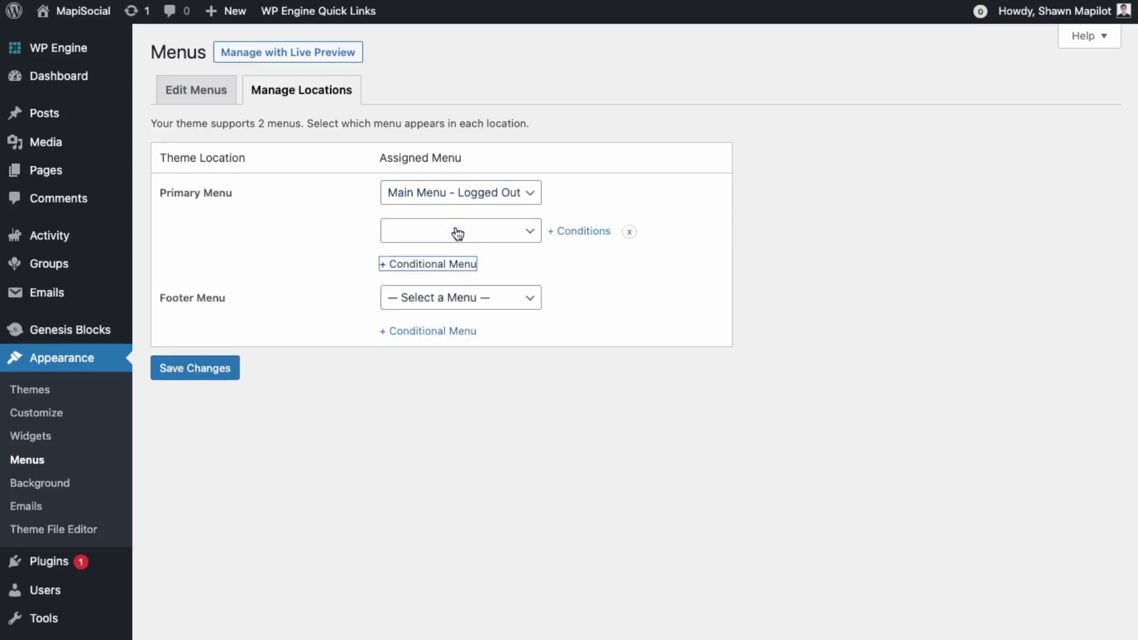
click(589, 230)
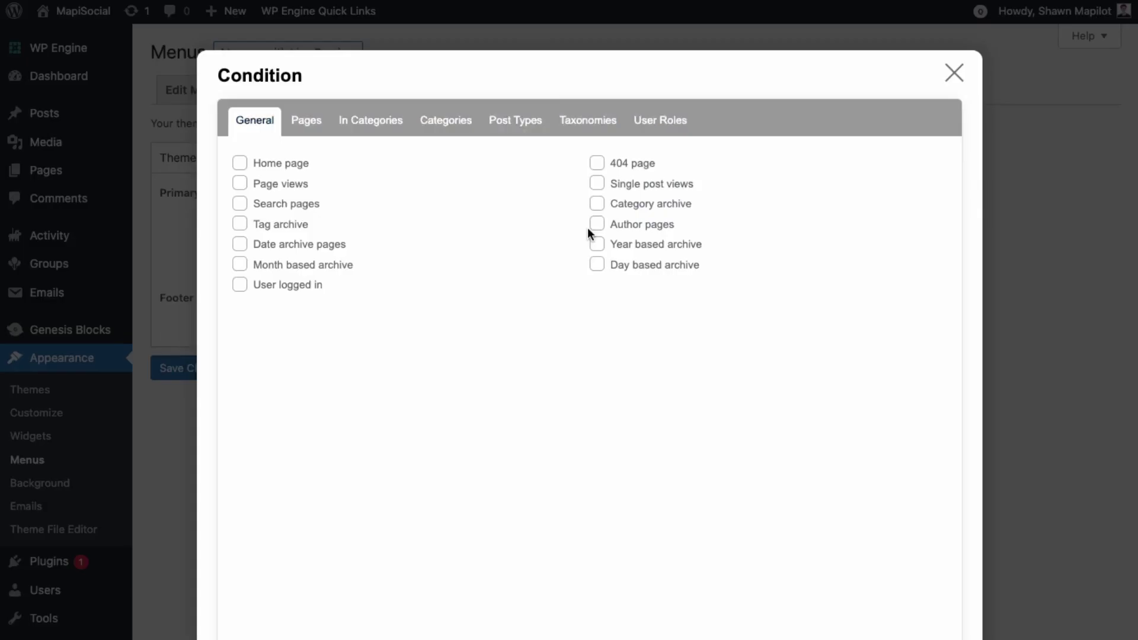
click(288, 287)
key(Escape)
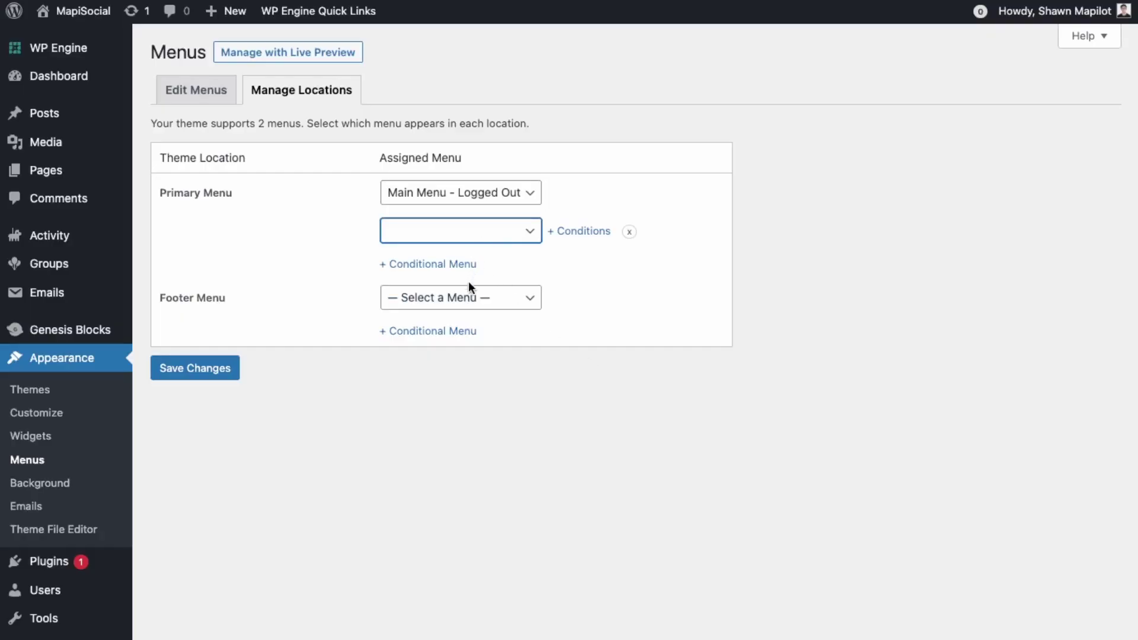
click(453, 297)
click(224, 375)
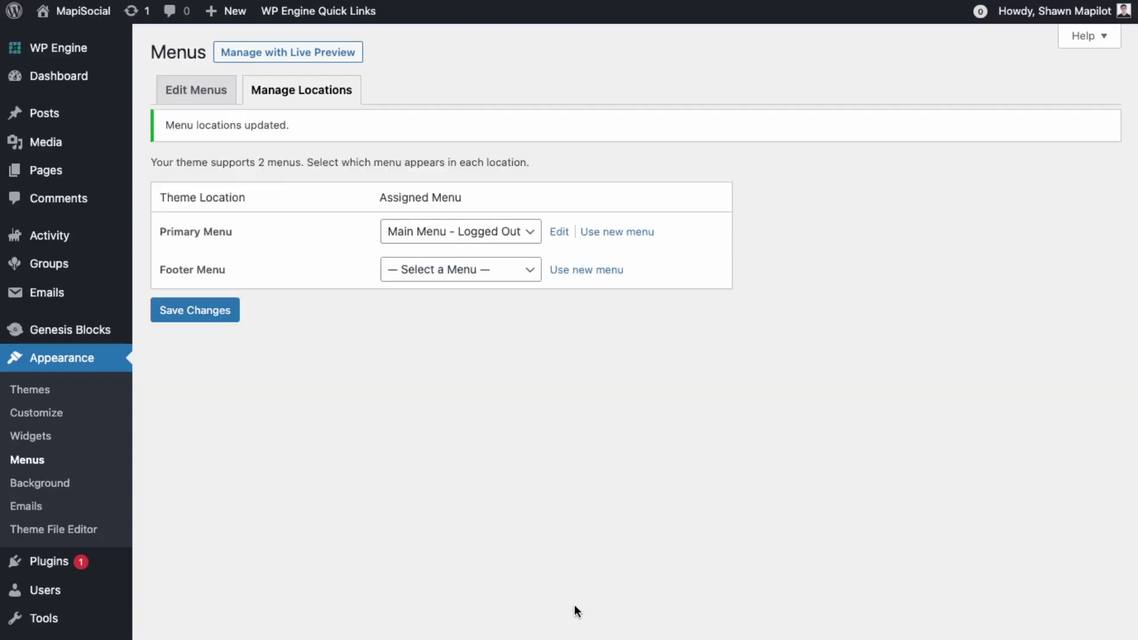
mouse_move(72, 18)
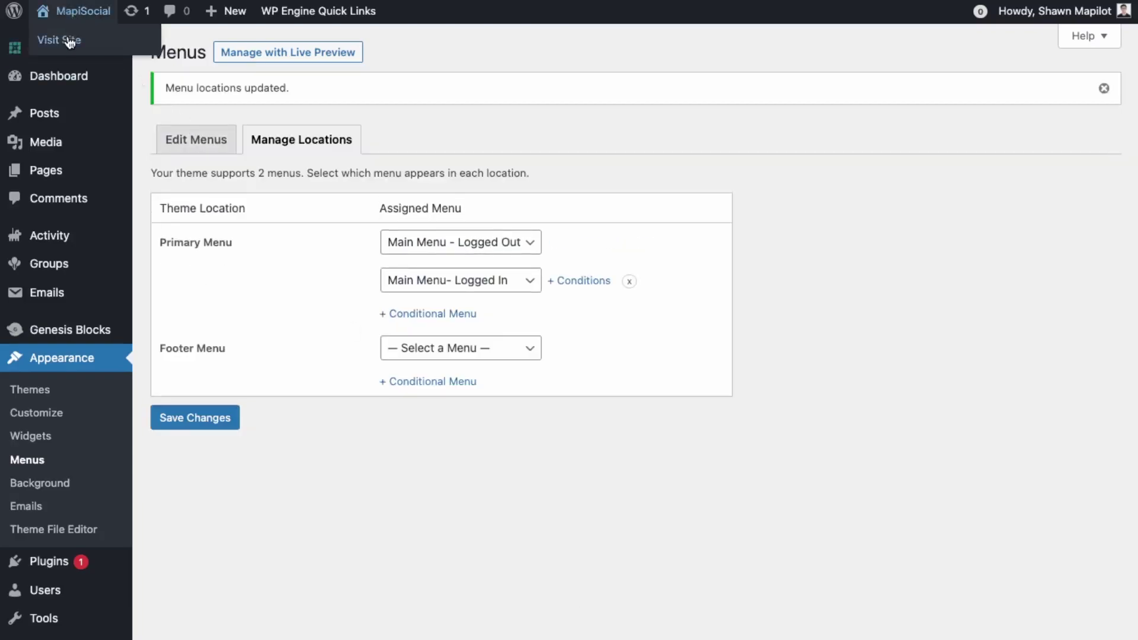
click(68, 40)
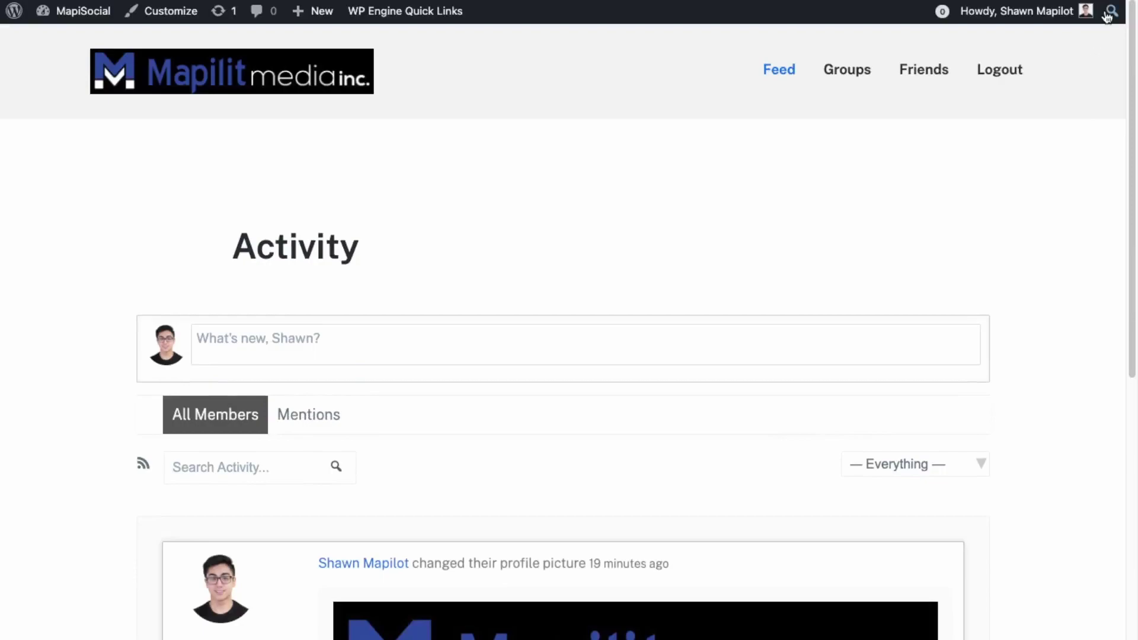
Log out of the site from the header navigation
mouse_move(1055, 15)
click(1003, 71)
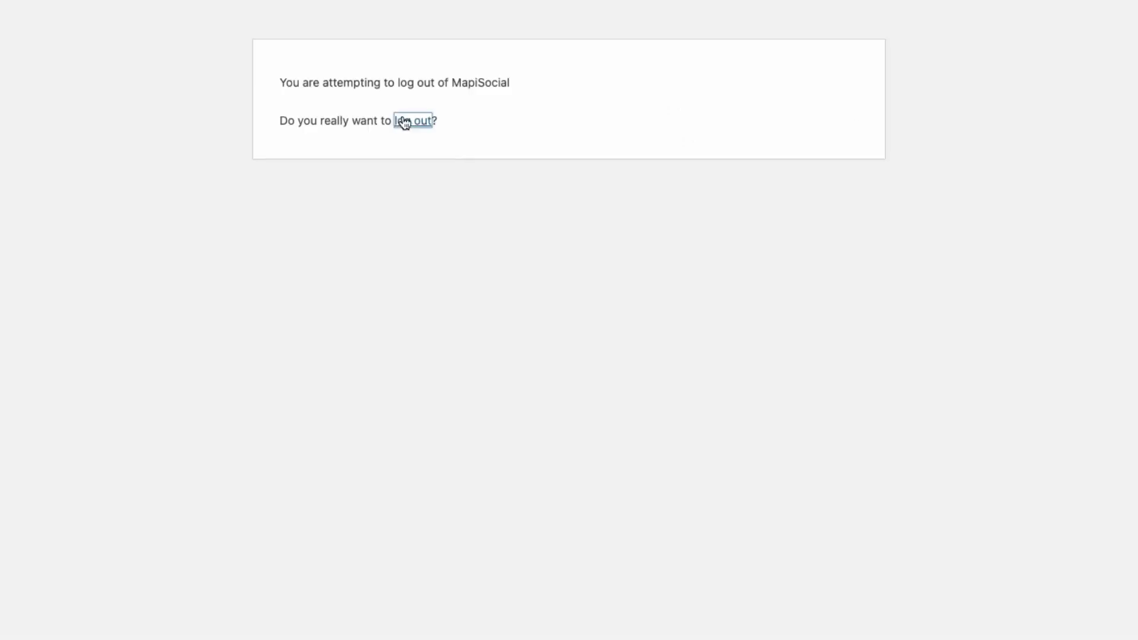
key(Return)
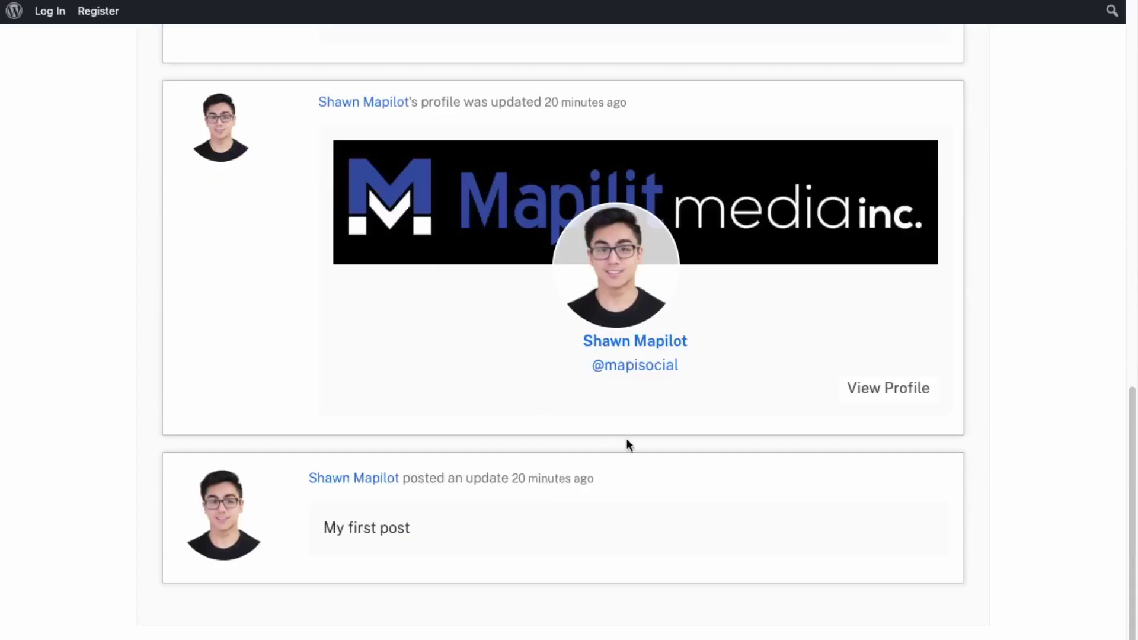
scroll(628, 445, up, 15)
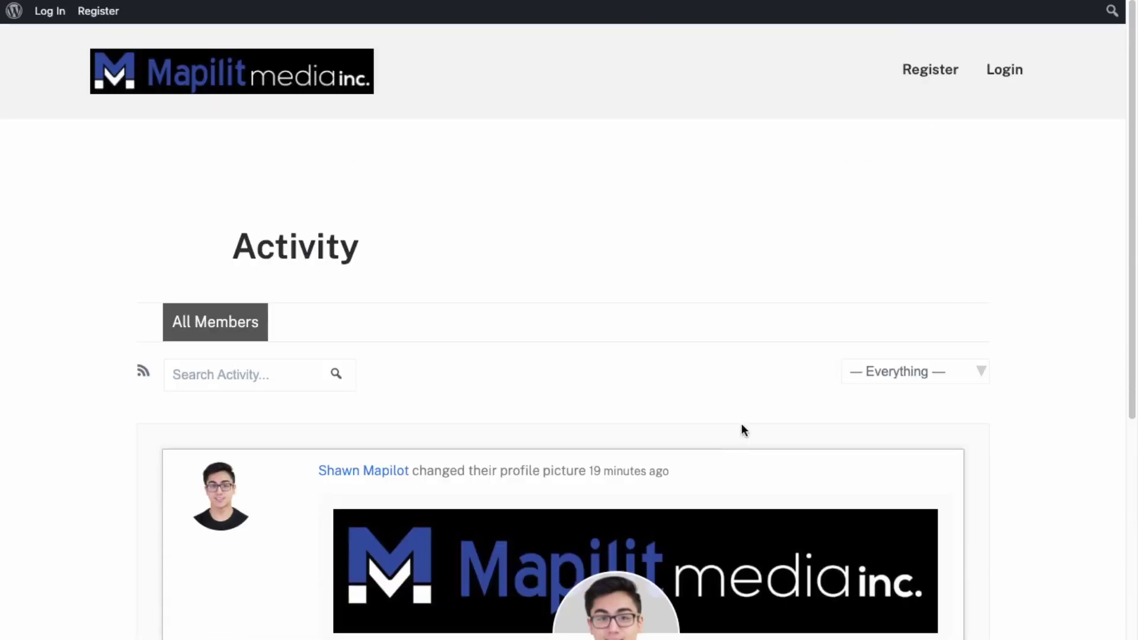
scroll(593, 430, down, 7)
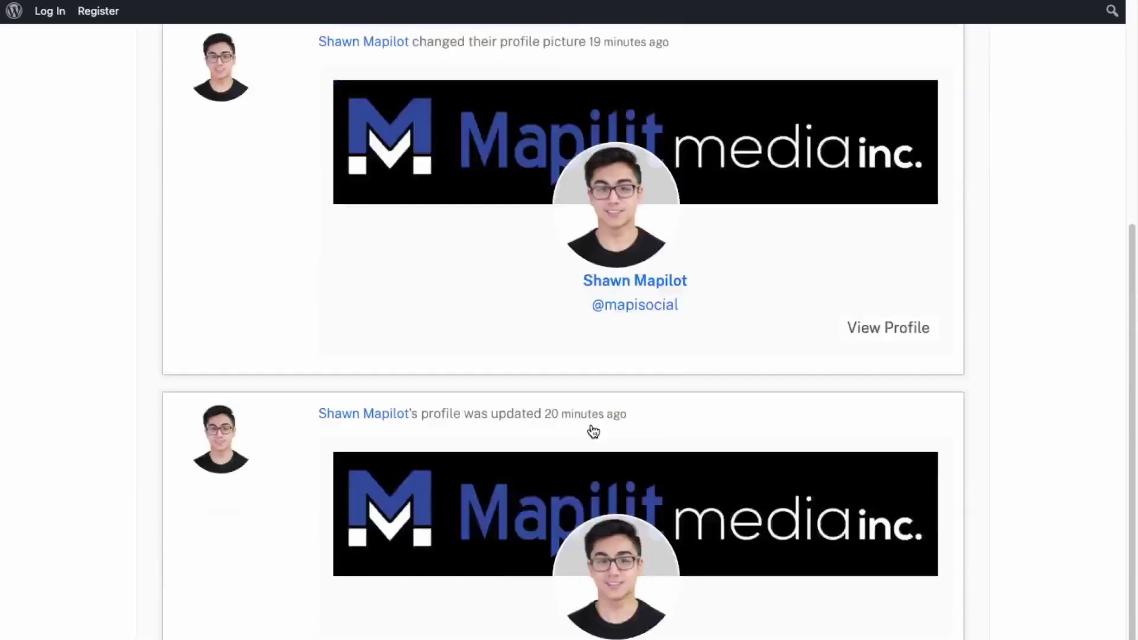
scroll(854, 221, up, 7)
Browse the Register signup page, then go to the WordPress login page
click(935, 72)
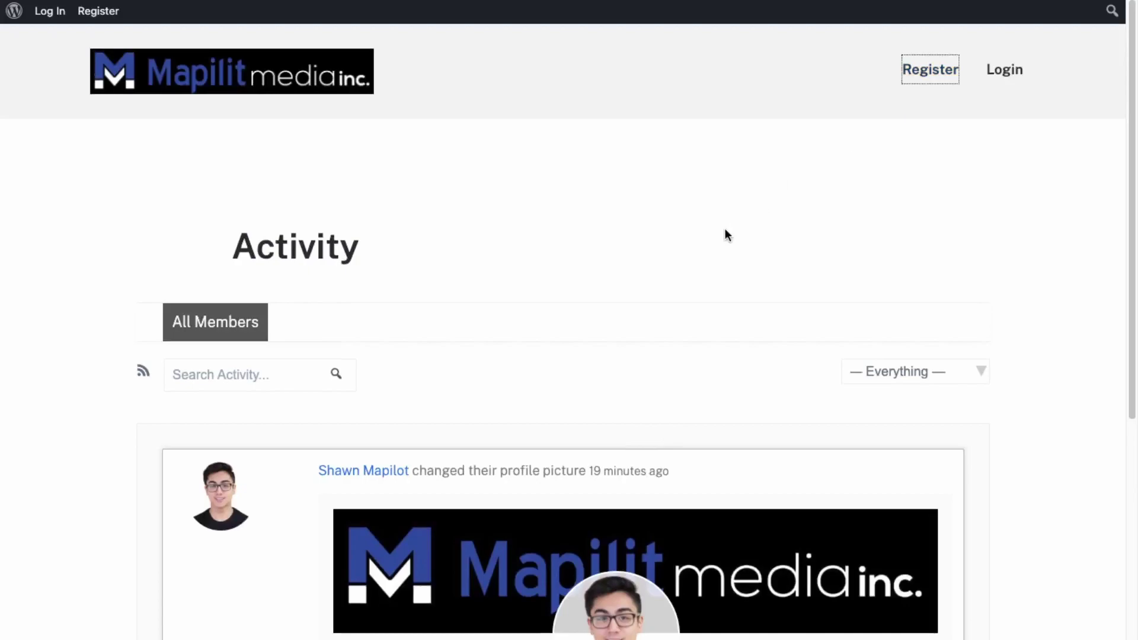
scroll(402, 381, down, 4)
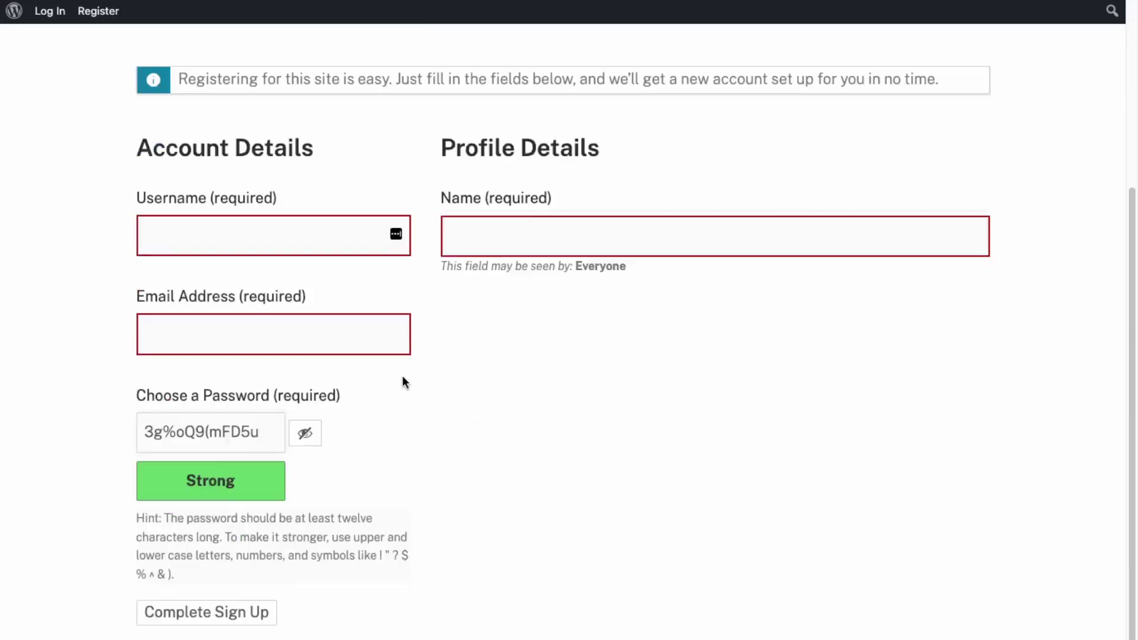
scroll(691, 437, up, 4)
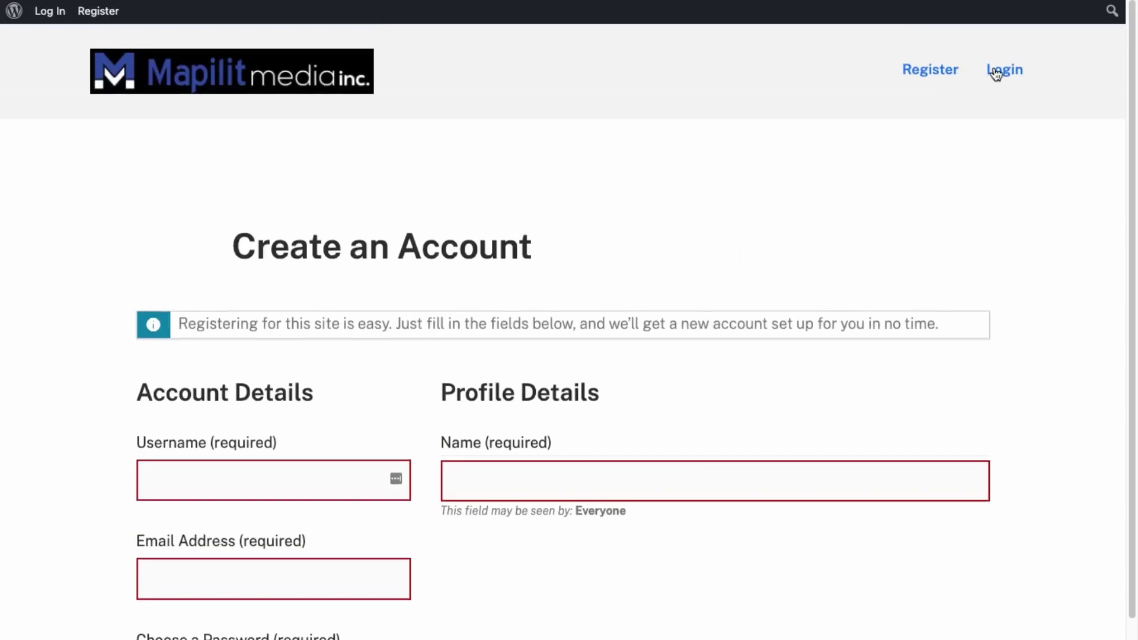
scroll(235, 388, down, 1)
scroll(235, 388, up, 1)
click(205, 86)
click(37, 9)
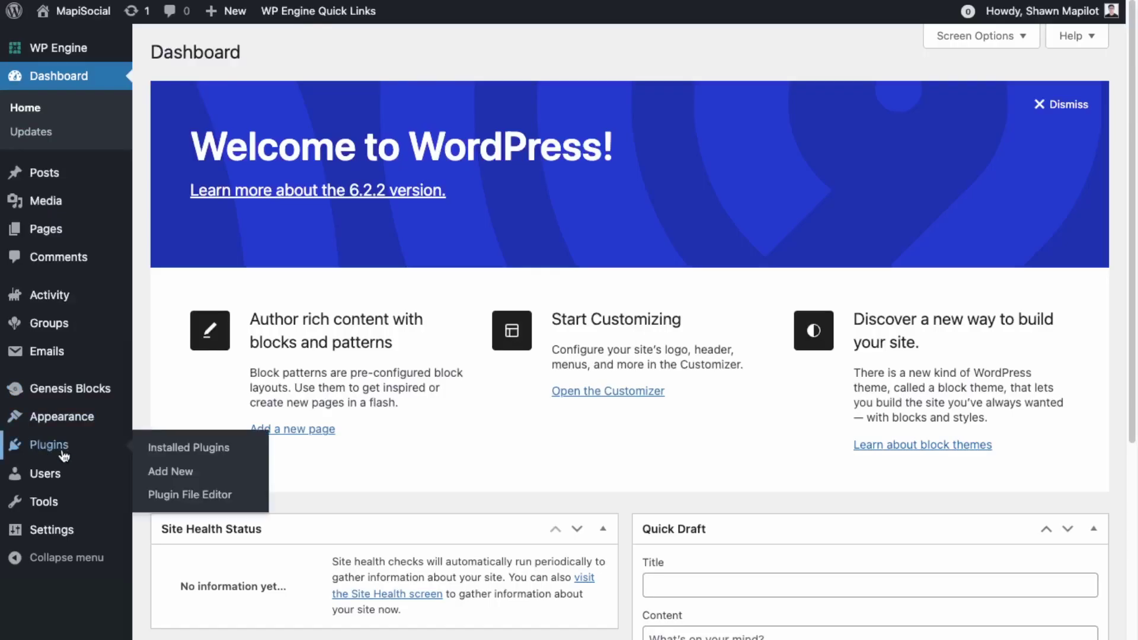
Replace the Login item with a custom Login link to wp-login.php and save the logged-out menu
mouse_move(52, 422)
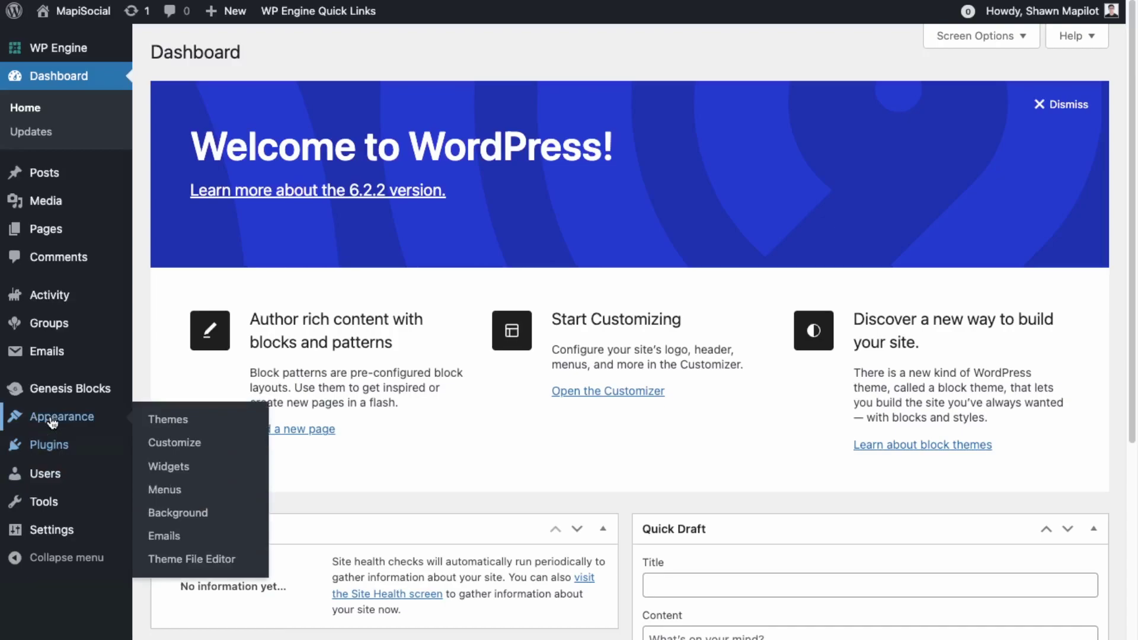
click(160, 491)
click(735, 415)
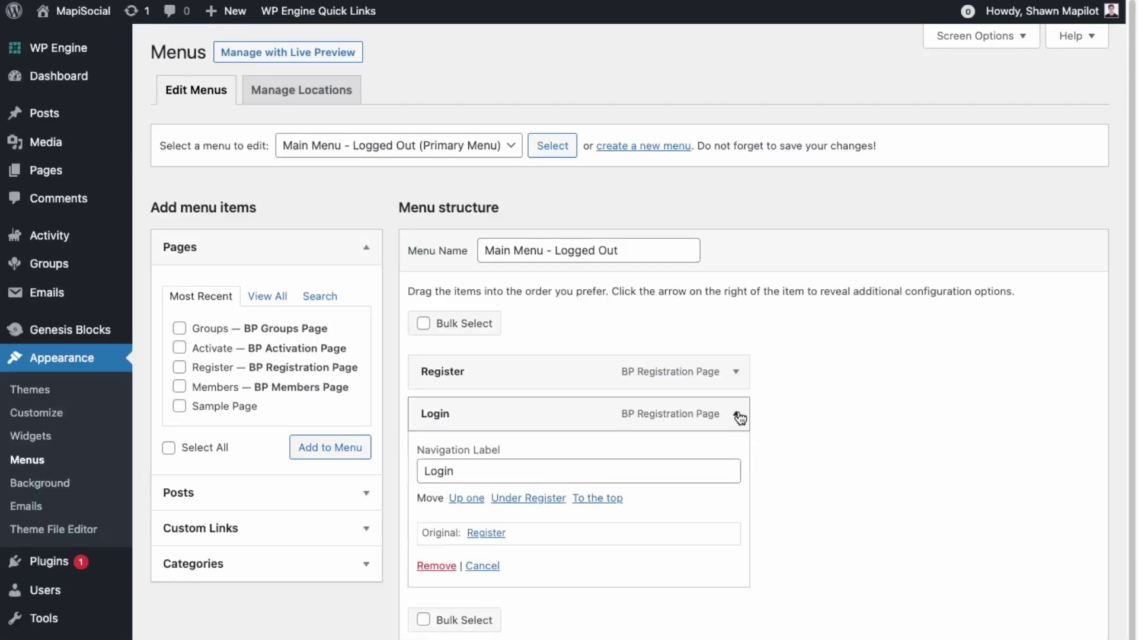
click(492, 567)
text(Login)
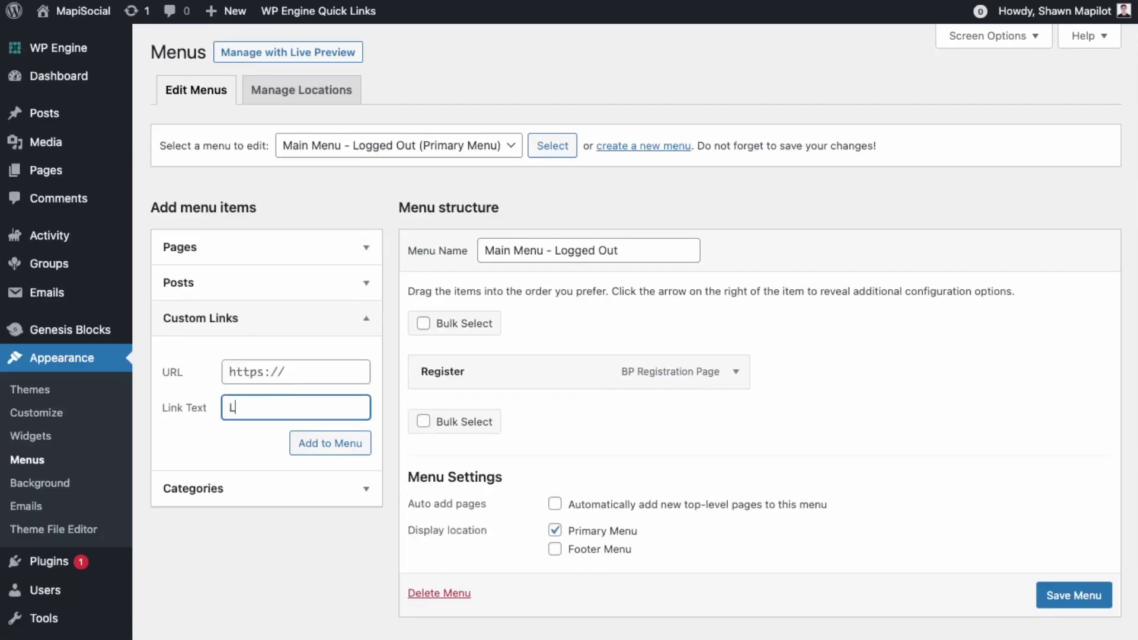
click(281, 372)
text(https://mapisocial.wpengine.com/wp-login.php)
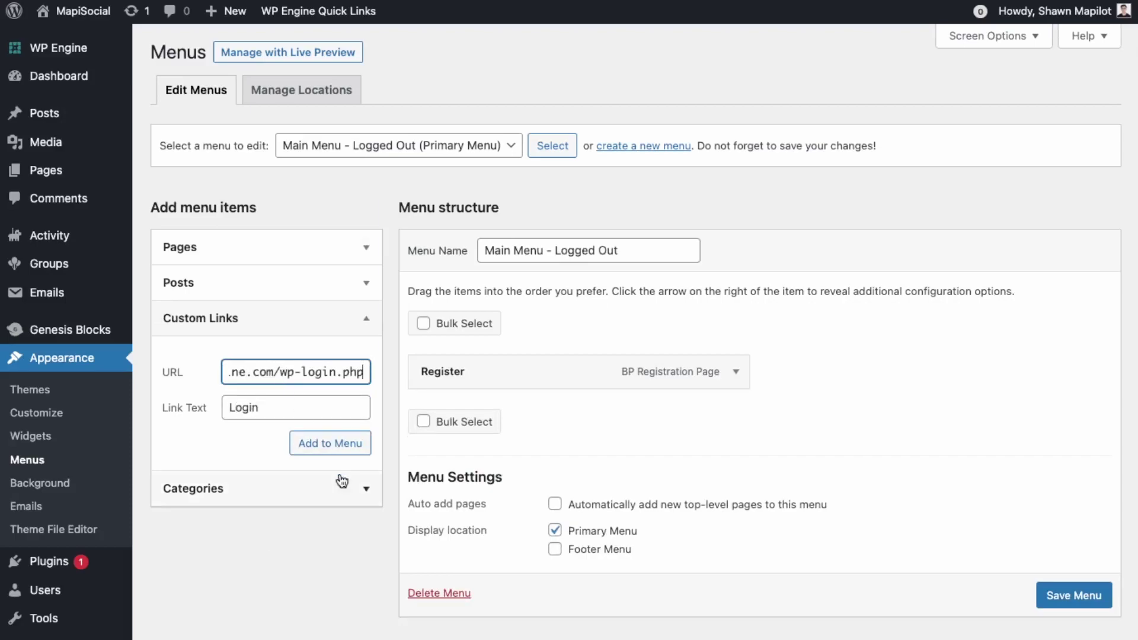
click(330, 443)
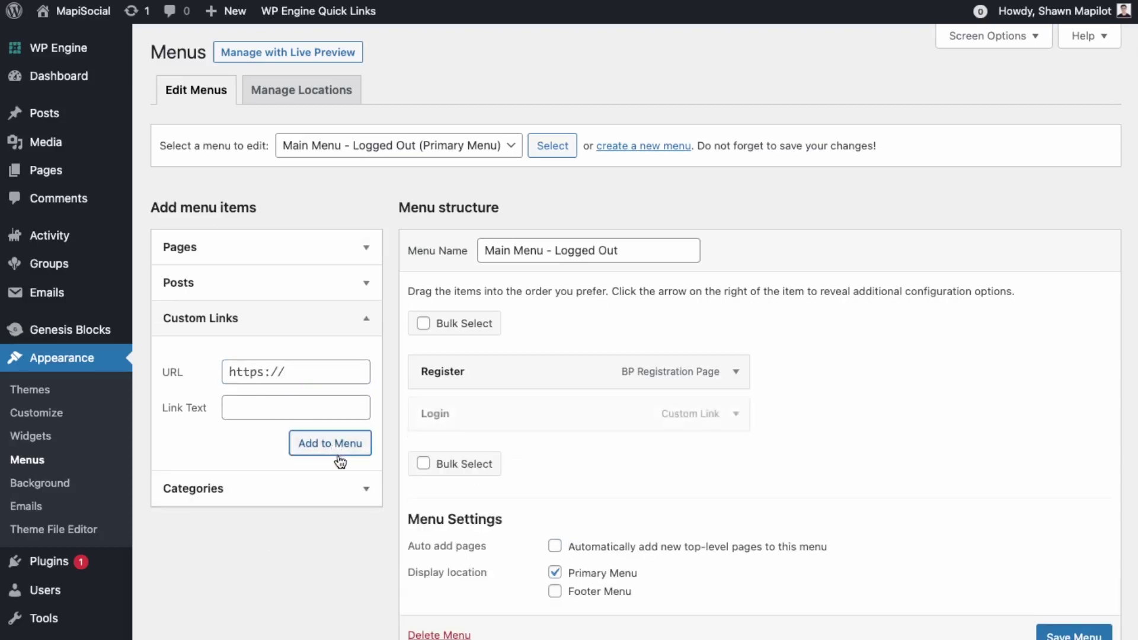
click(1105, 637)
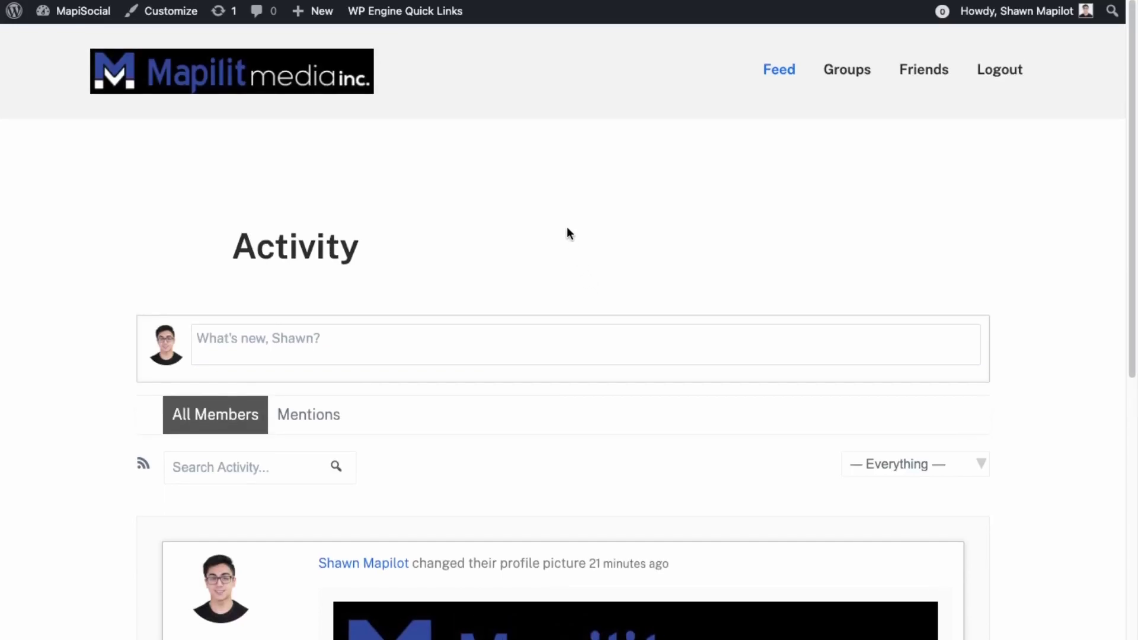
Send a member invitation from your profile, accept it, and enter the new account's username
click(166, 357)
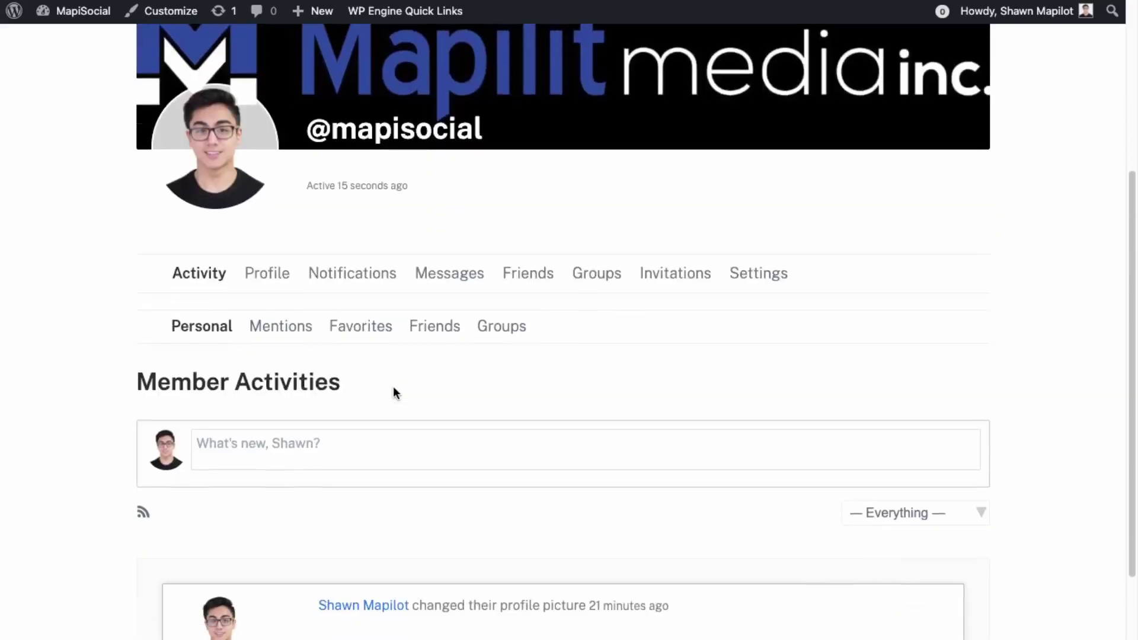
click(640, 275)
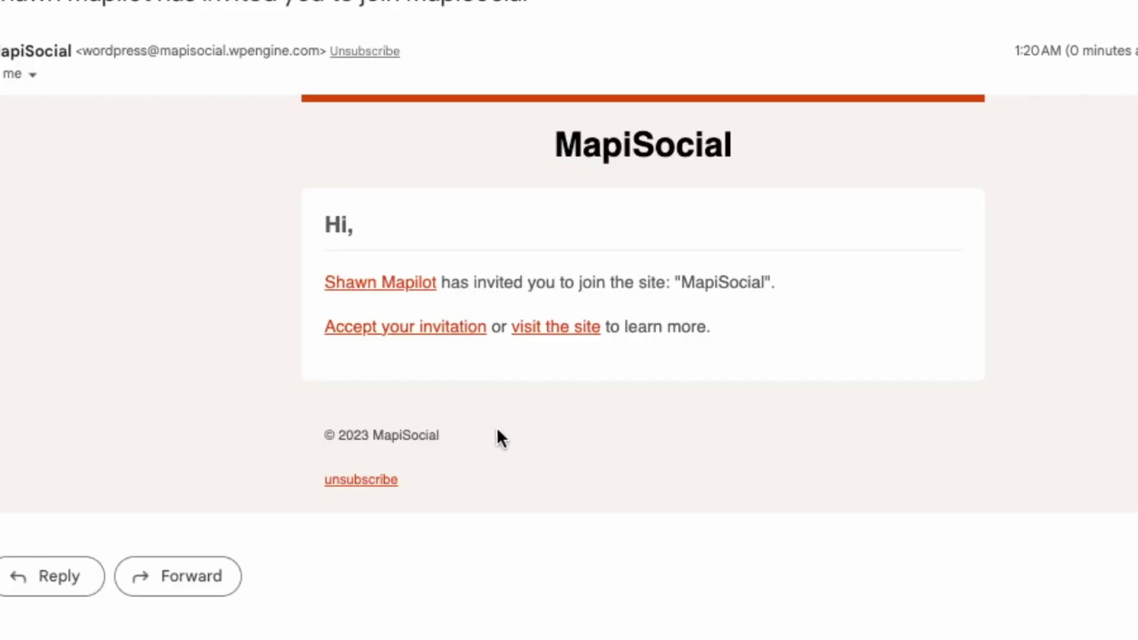
click(419, 327)
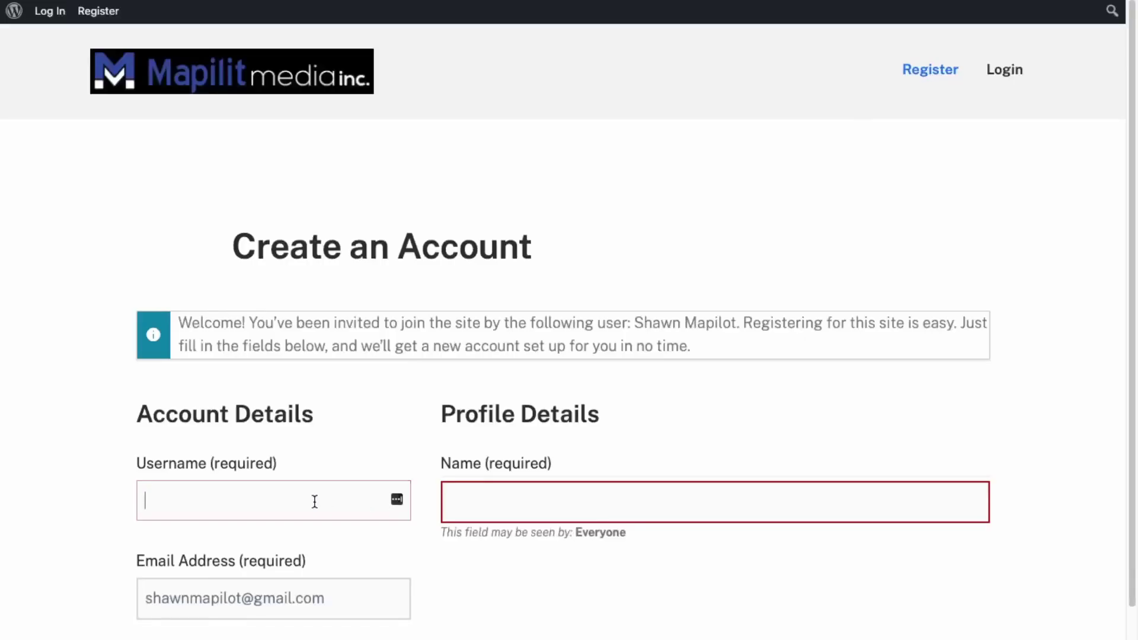
click(281, 489)
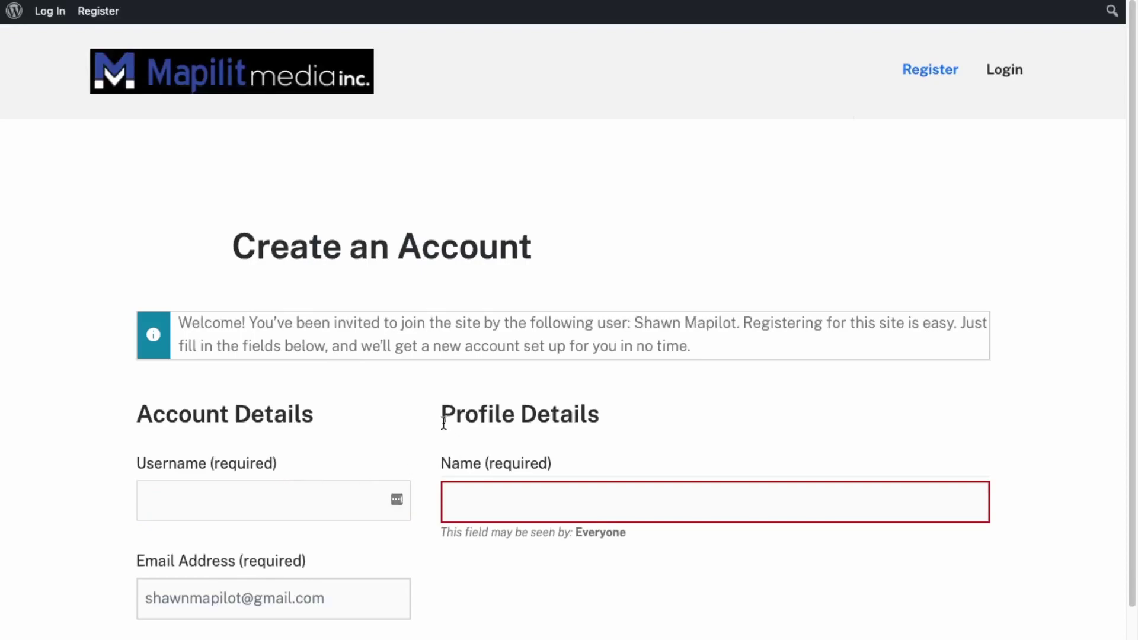
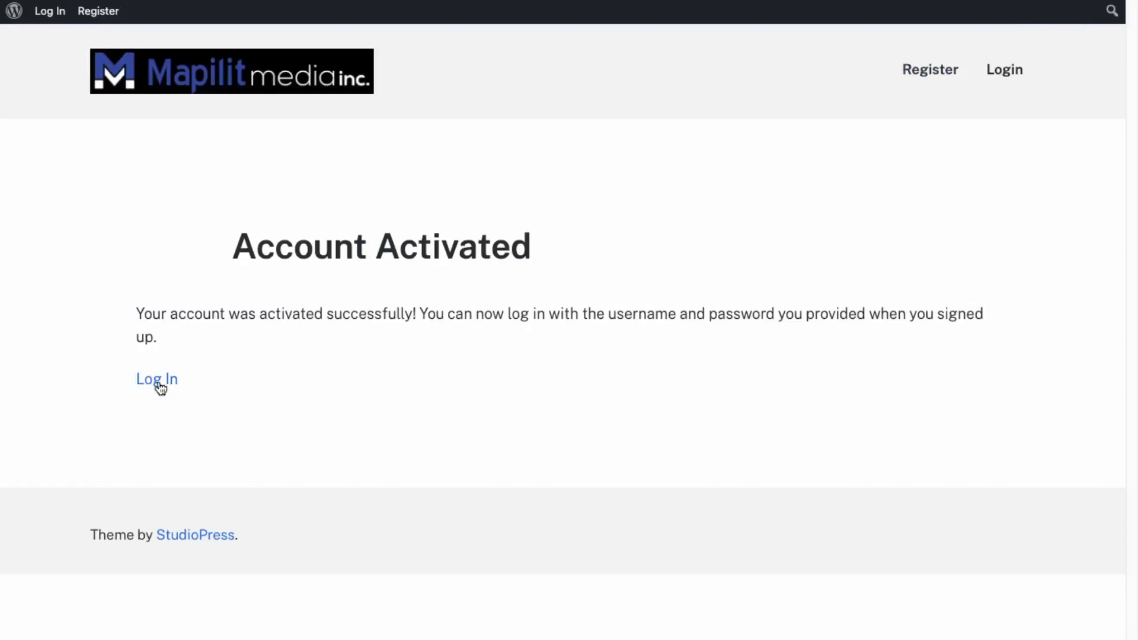
Go to the login page to sign in as the newly activated member
click(159, 384)
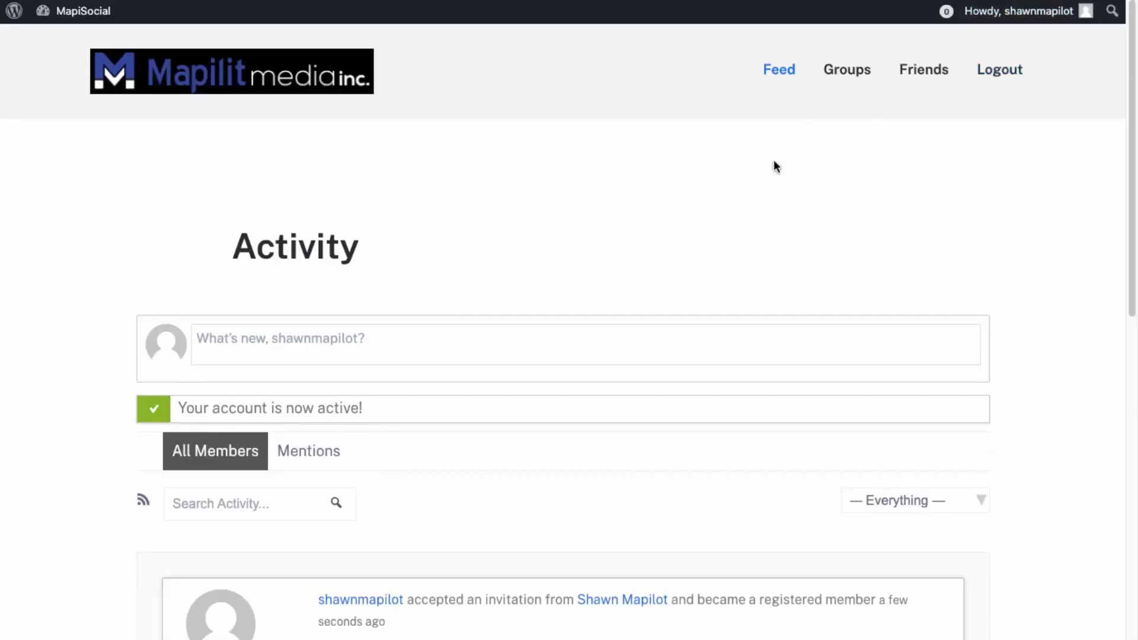
scroll(735, 272, down, 5)
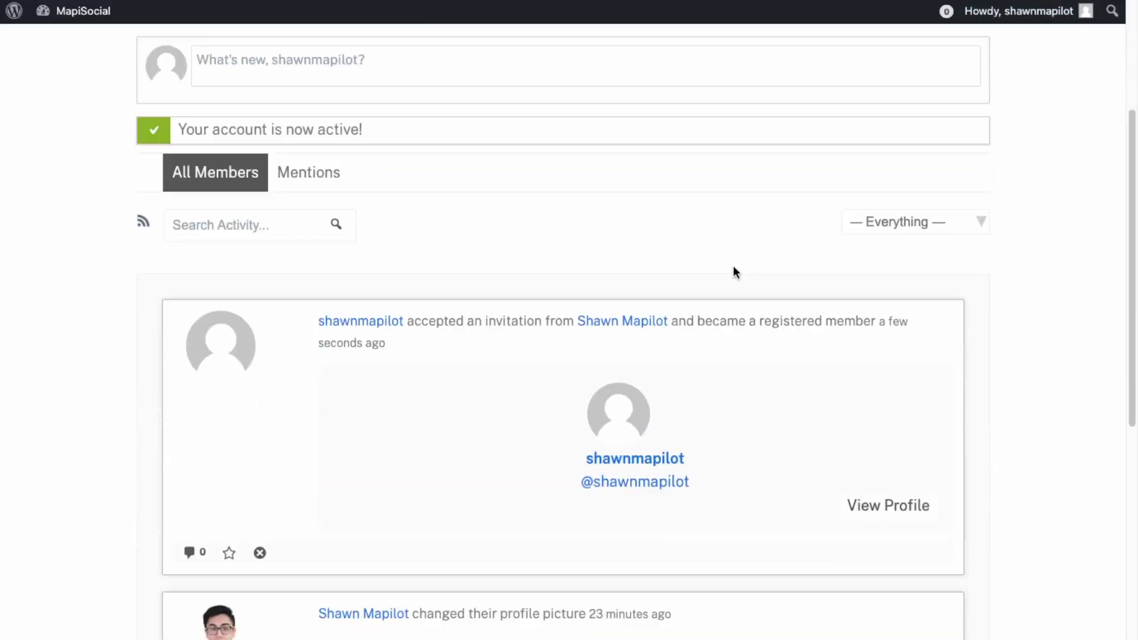
scroll(700, 254, up, 3)
scroll(300, 522, down, 5)
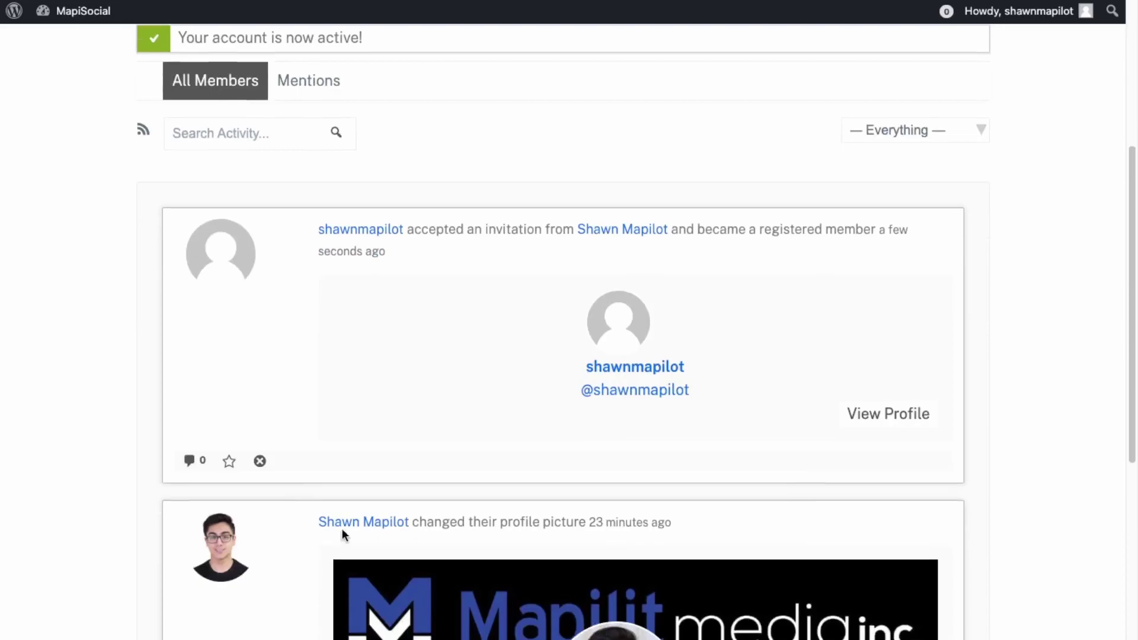
From the admin's profile, start a public message, then compose a private message
click(352, 523)
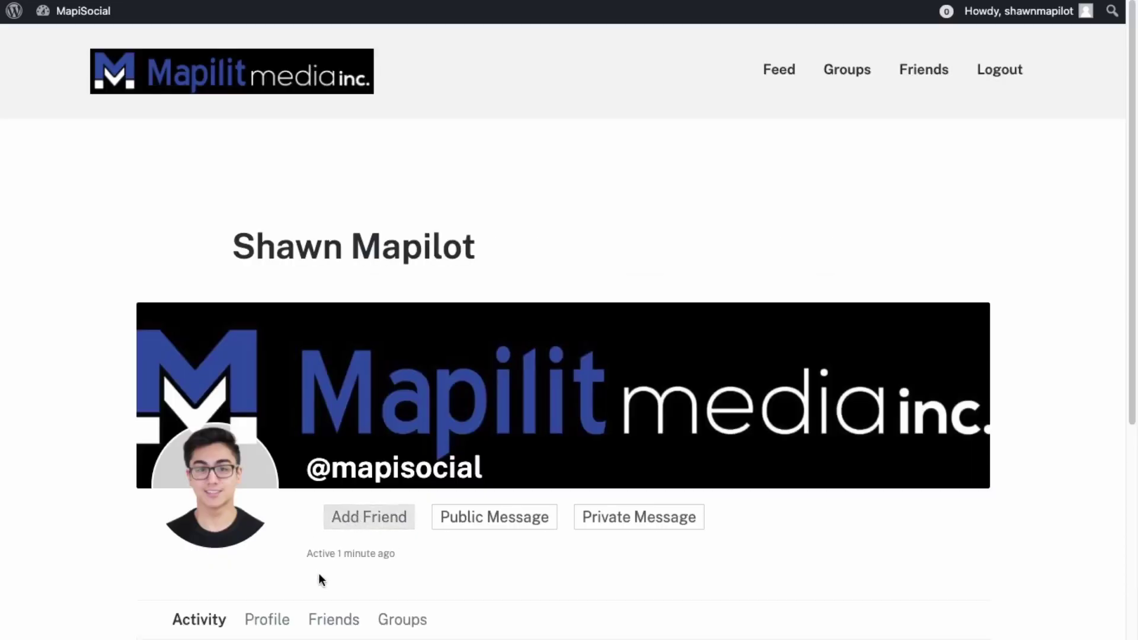
scroll(509, 599, down, 4)
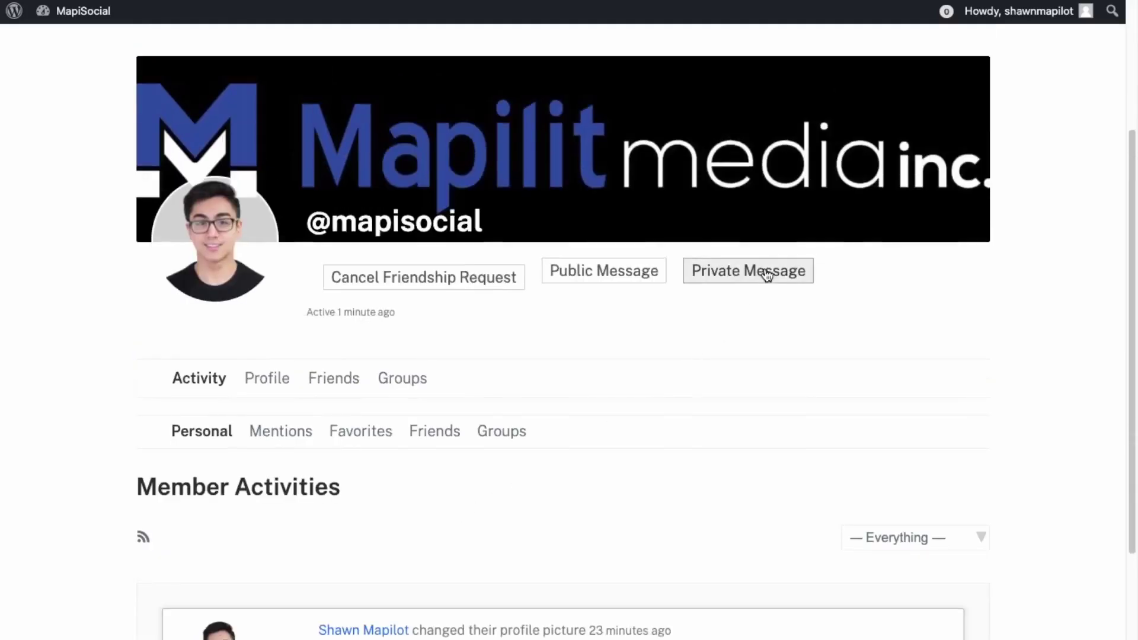
click(652, 283)
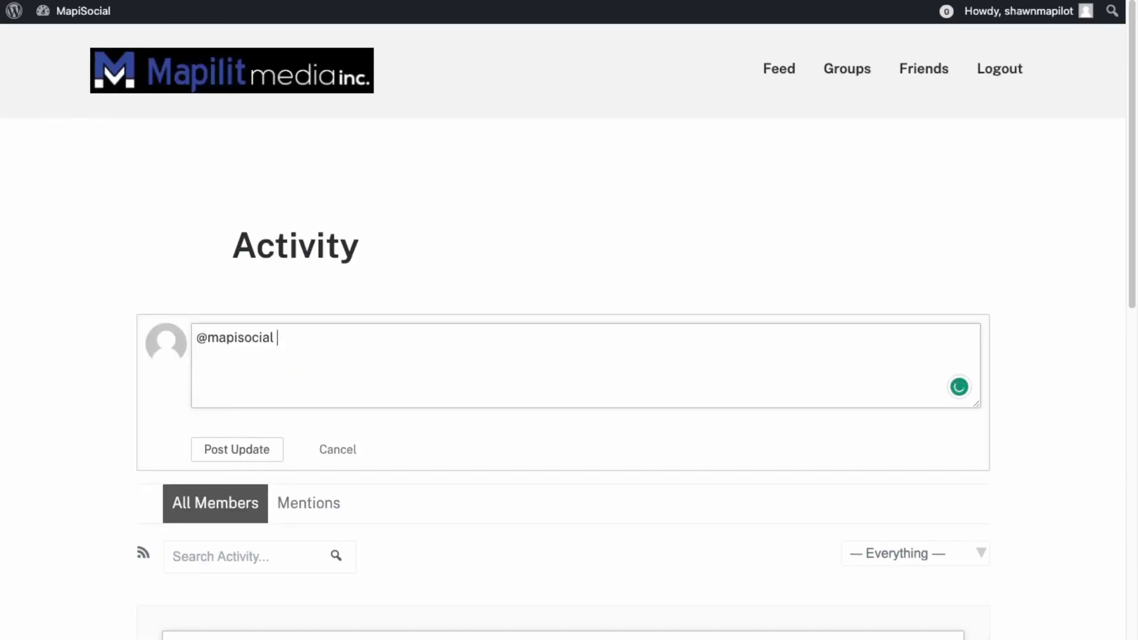
key(alt+Left)
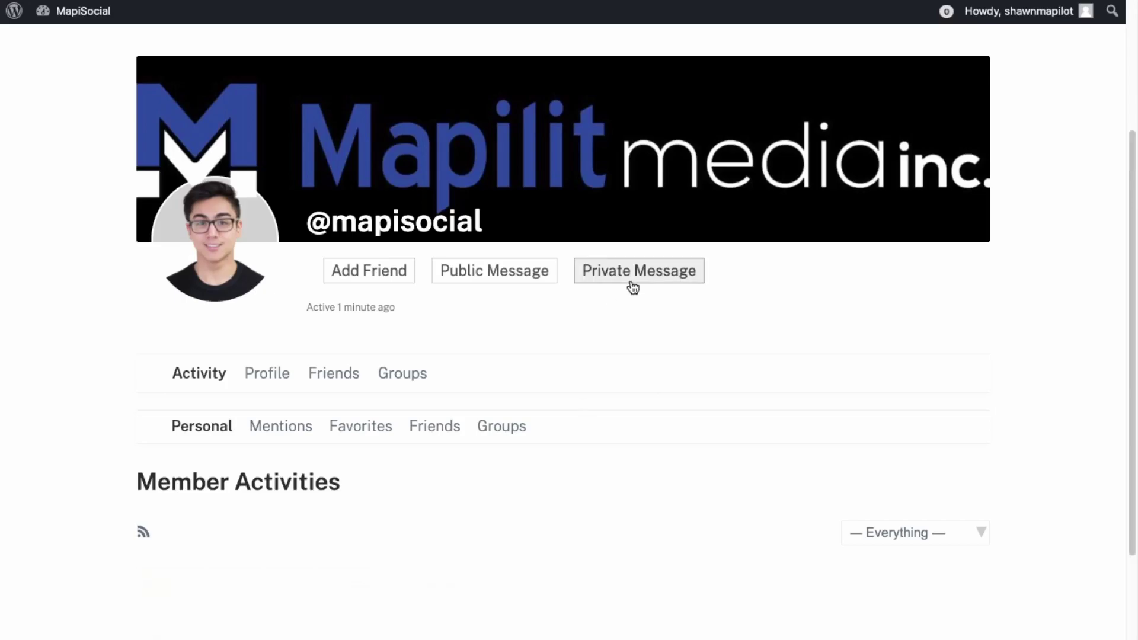
click(632, 278)
scroll(282, 551, down, 2)
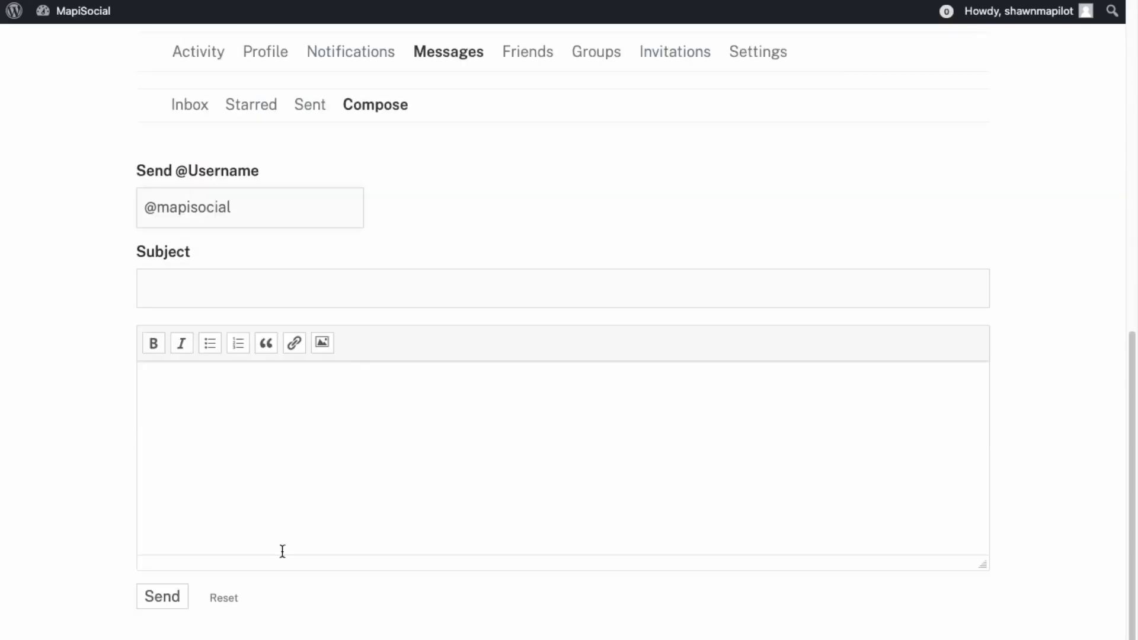
scroll(310, 516, up, 2)
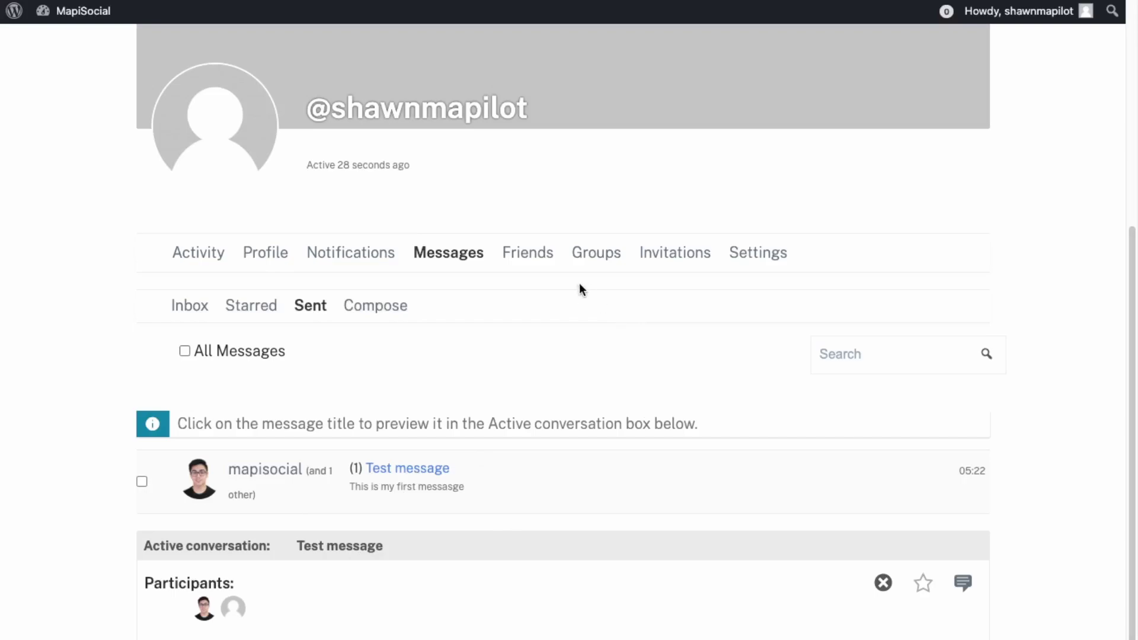
Check the new member's Friends and Groups tabs, then open the Groups directory
click(527, 252)
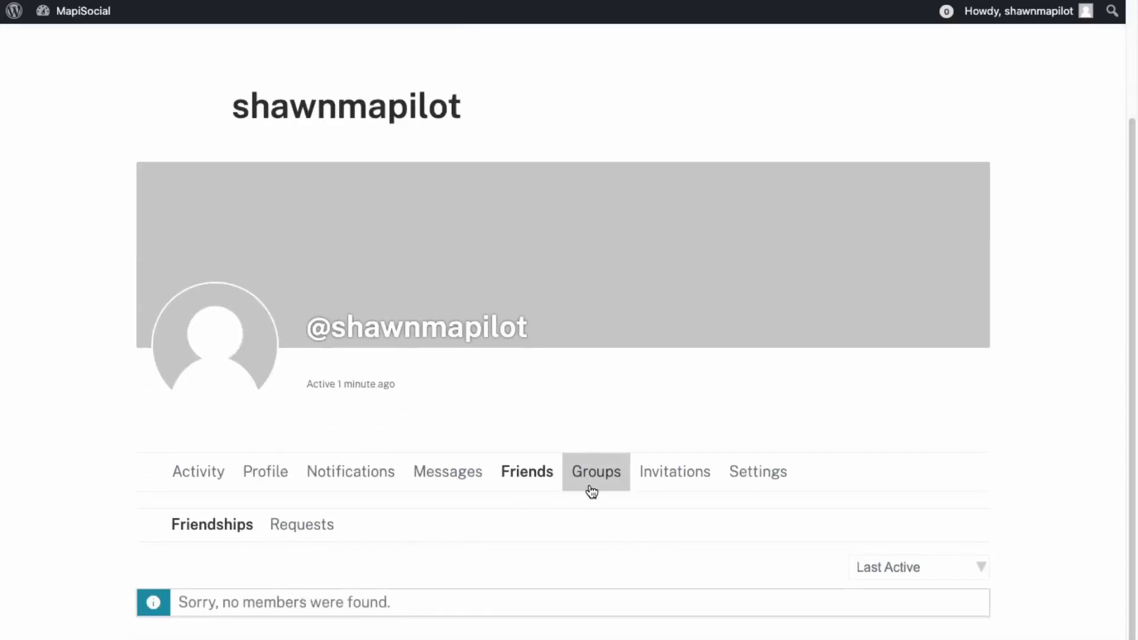
click(621, 484)
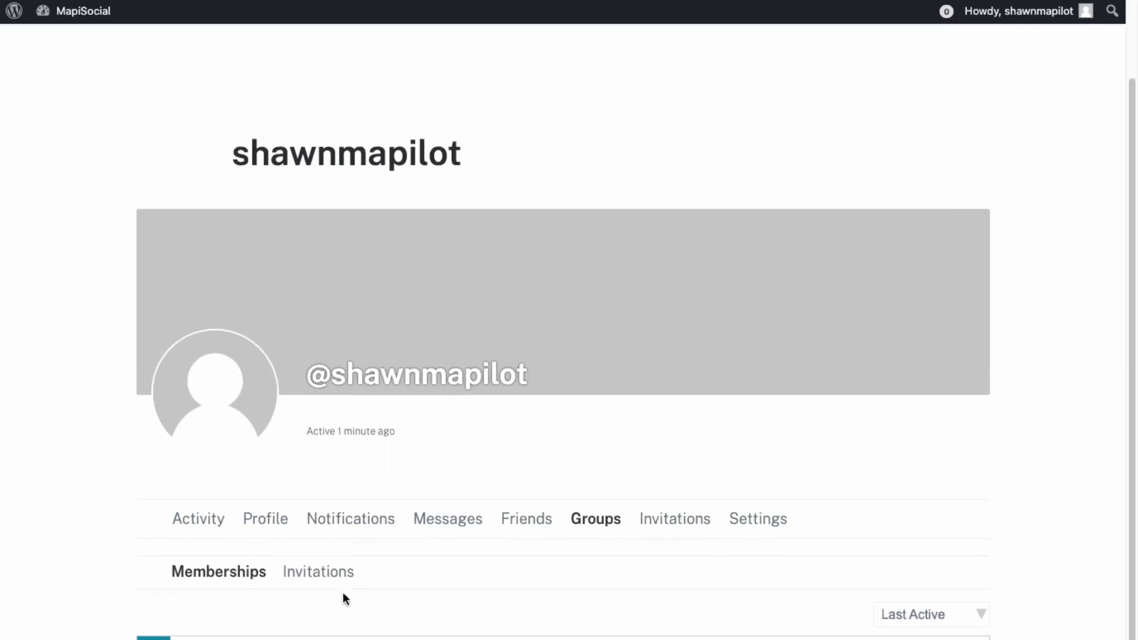
scroll(344, 579, up, 3)
click(863, 74)
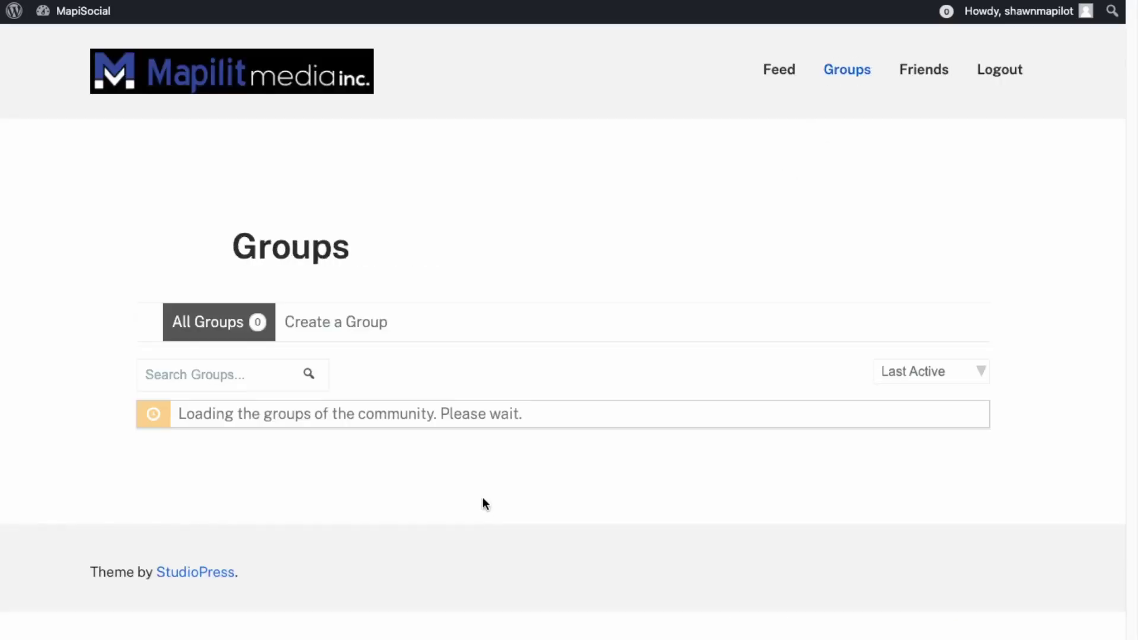
Start a new group named 'WordPress Development' with the description 'About Wordpress'
click(349, 330)
scroll(339, 452, down, 3)
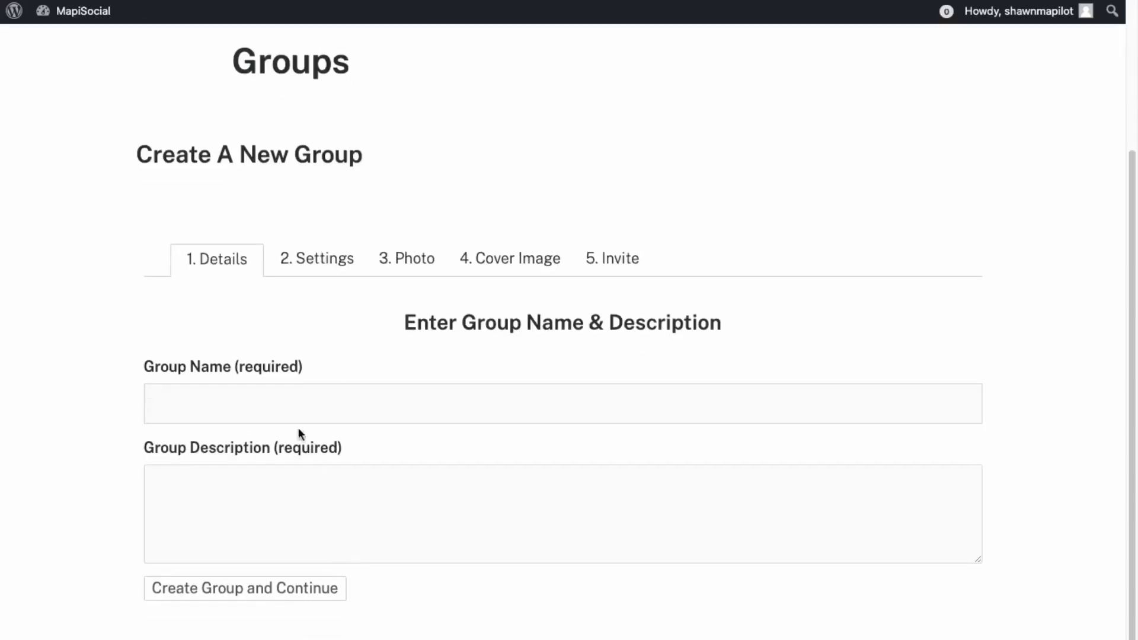
click(292, 407)
text(WordPress)
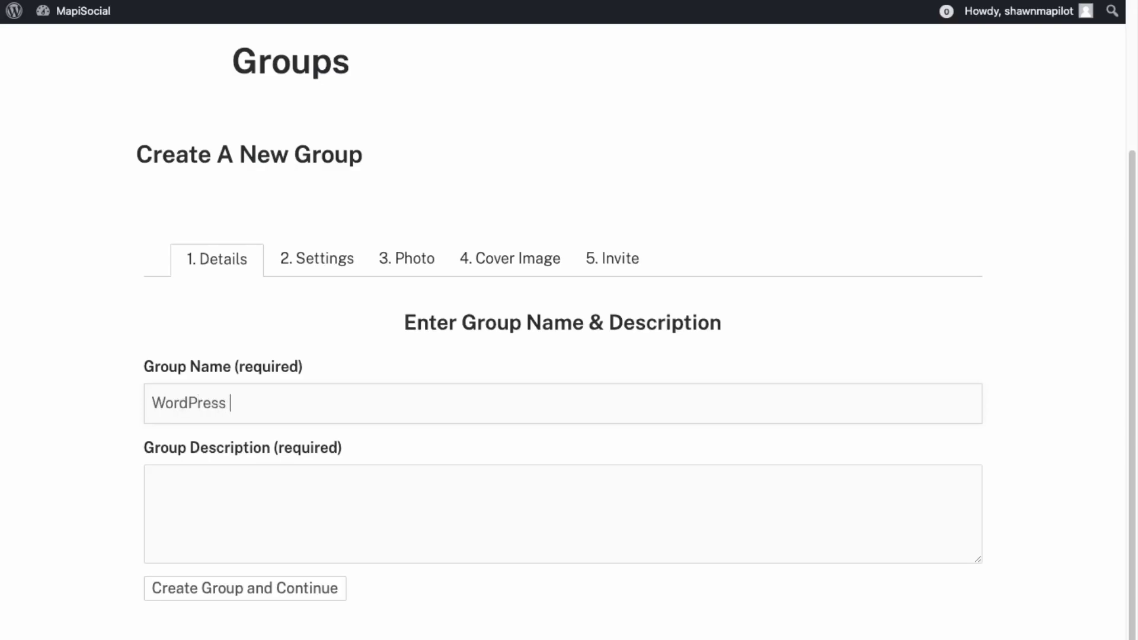
text( Development)
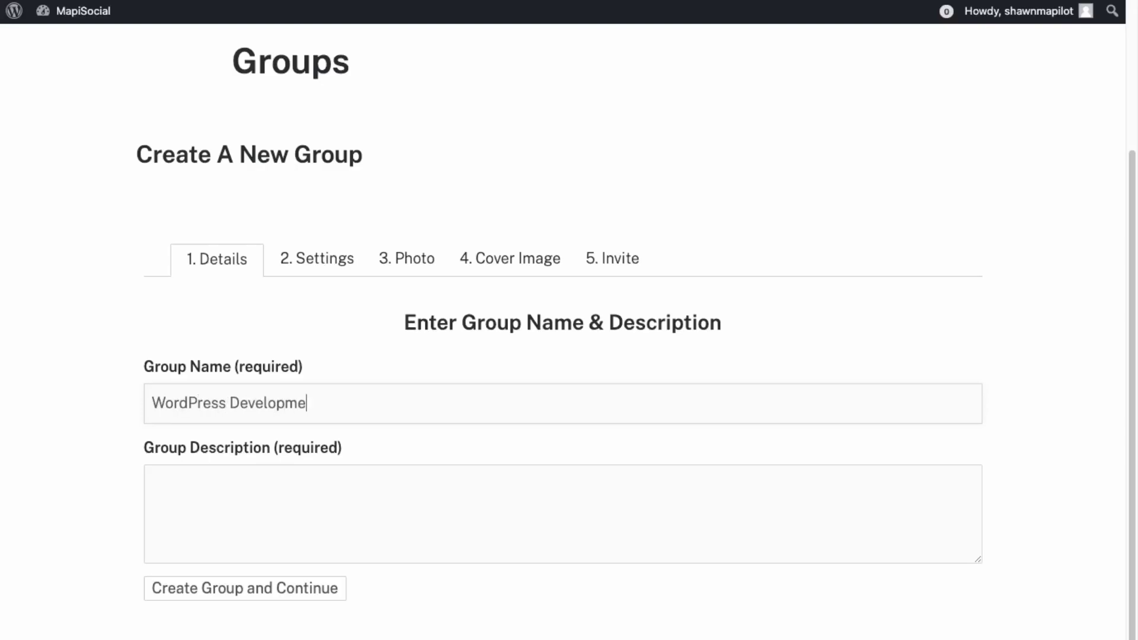
click(153, 484)
text(About )
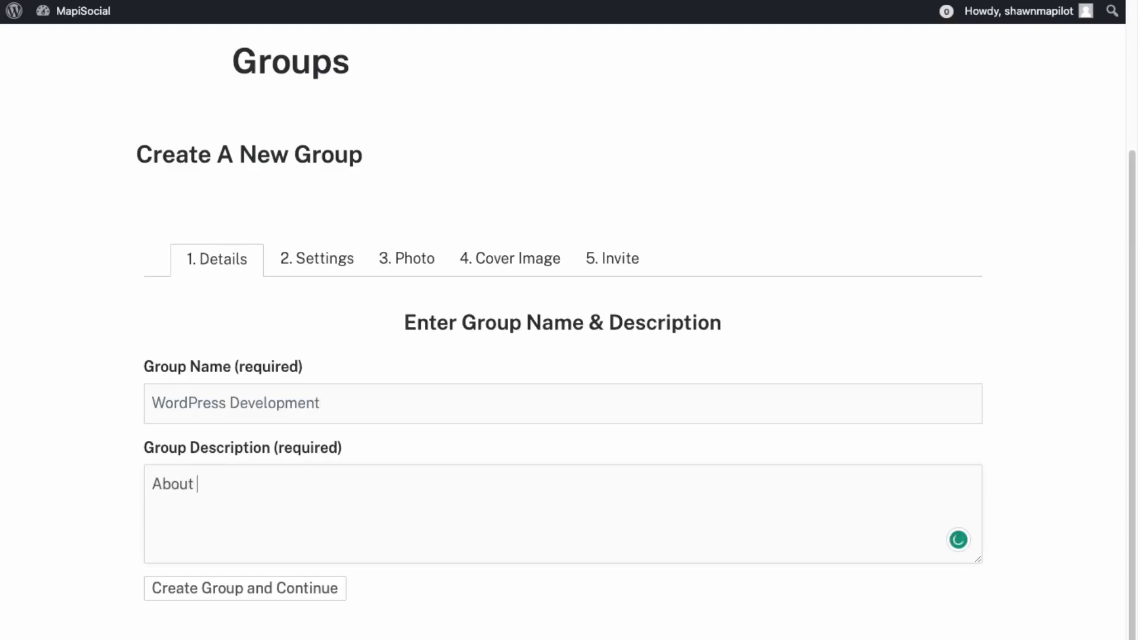
text(Wordpress)
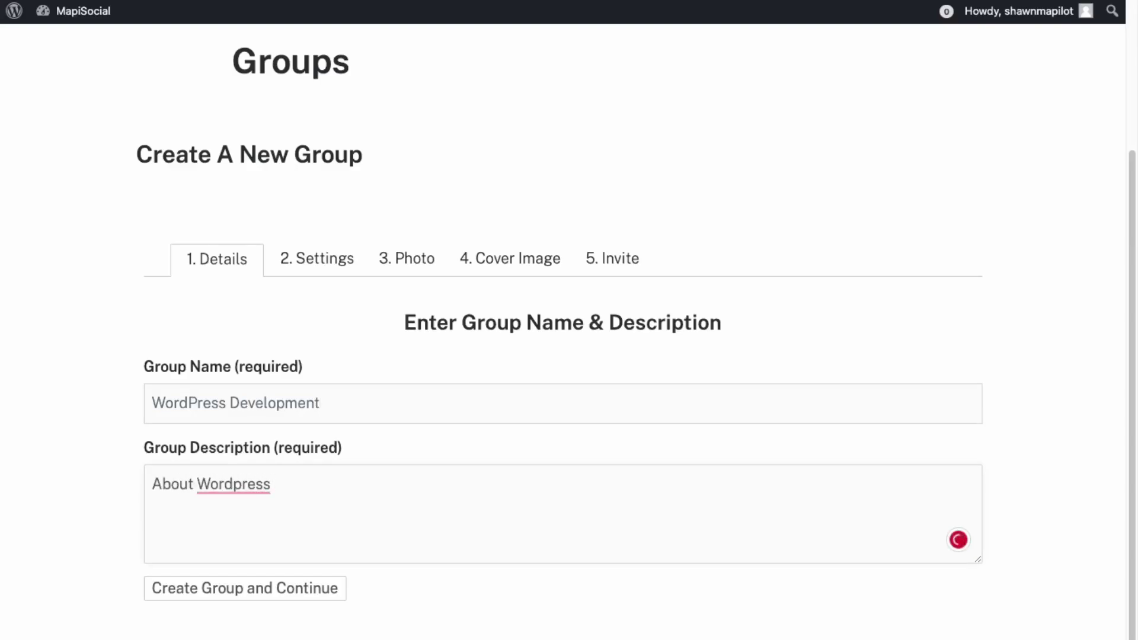
Create the group and move through the settings, skipping the profile photo and cover image
click(278, 590)
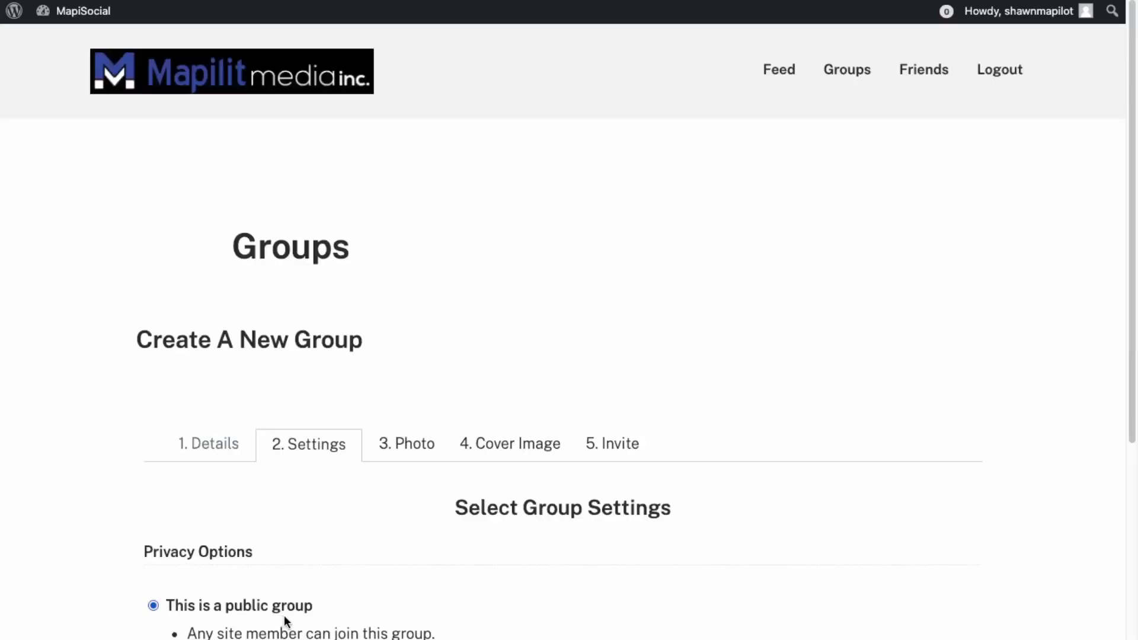
scroll(285, 621, down, 4)
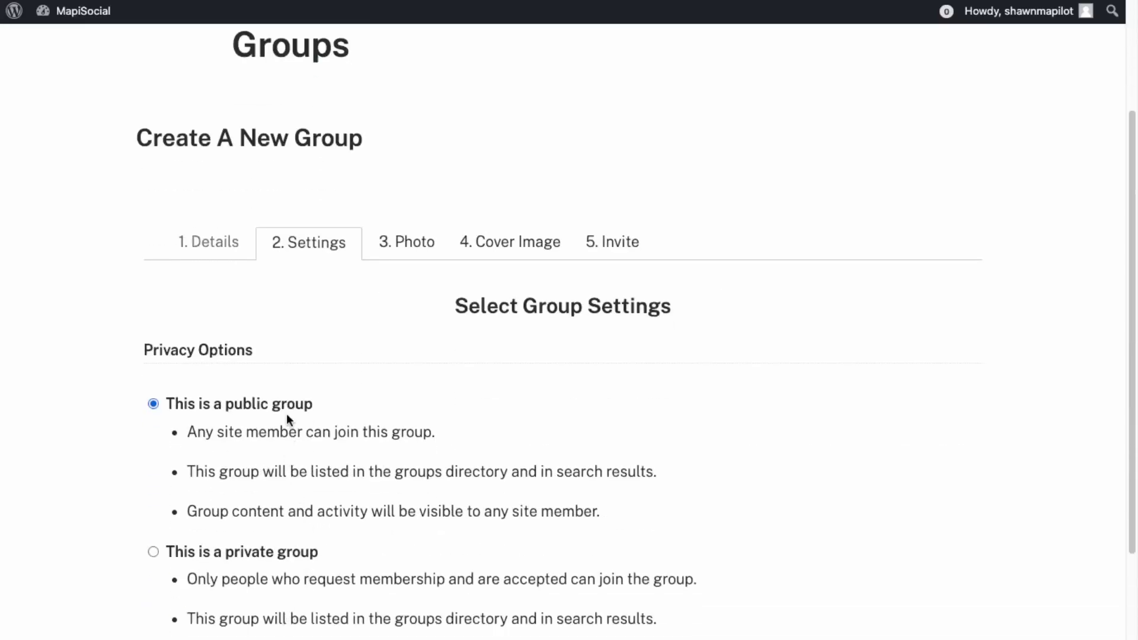
scroll(244, 583, down, 5)
scroll(244, 581, down, 2)
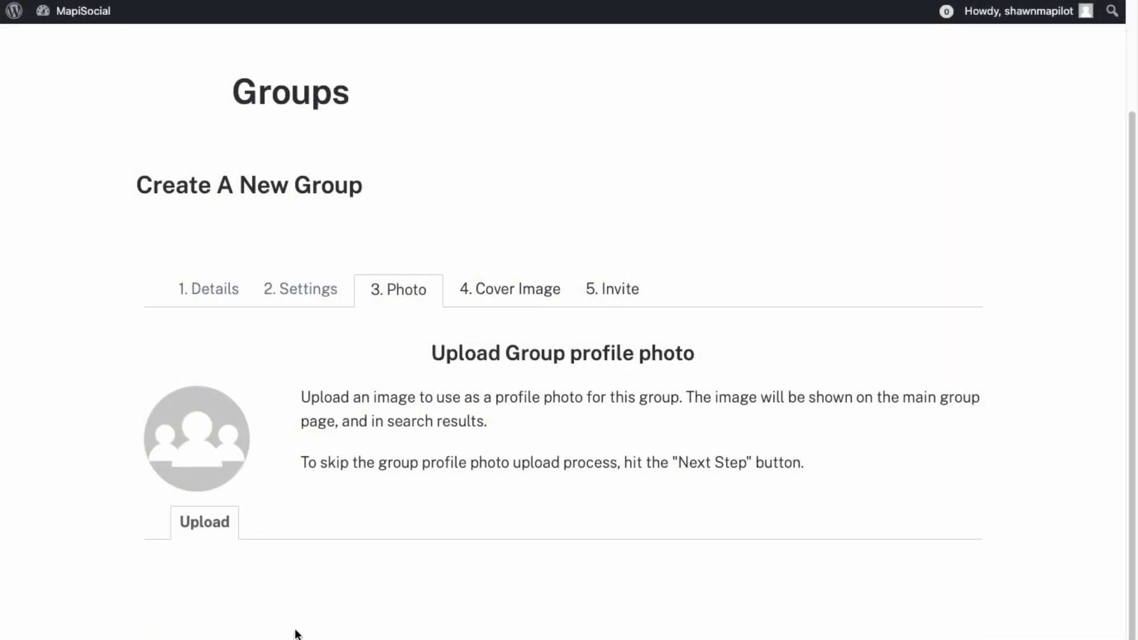
scroll(379, 623, down, 3)
scroll(379, 623, down, 4)
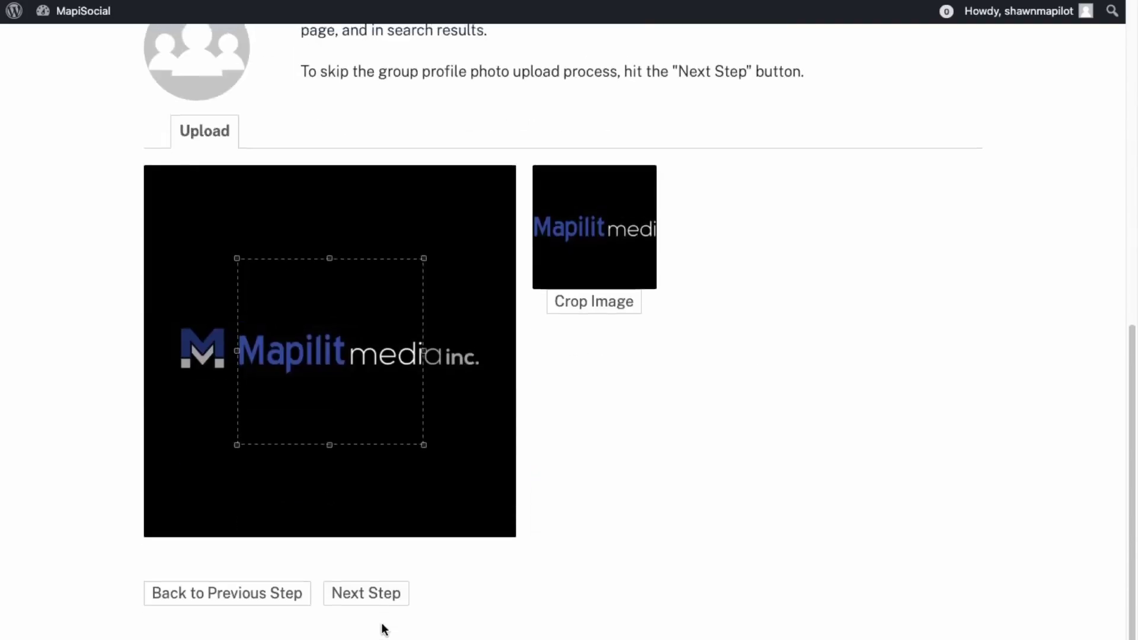
click(380, 603)
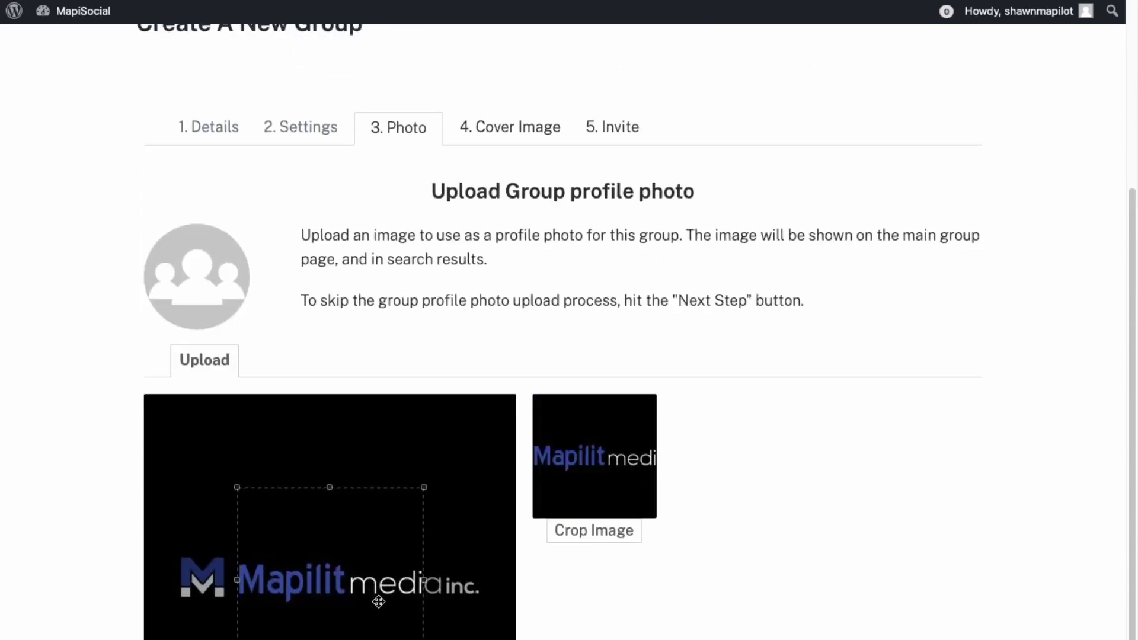
scroll(378, 601, down, 7)
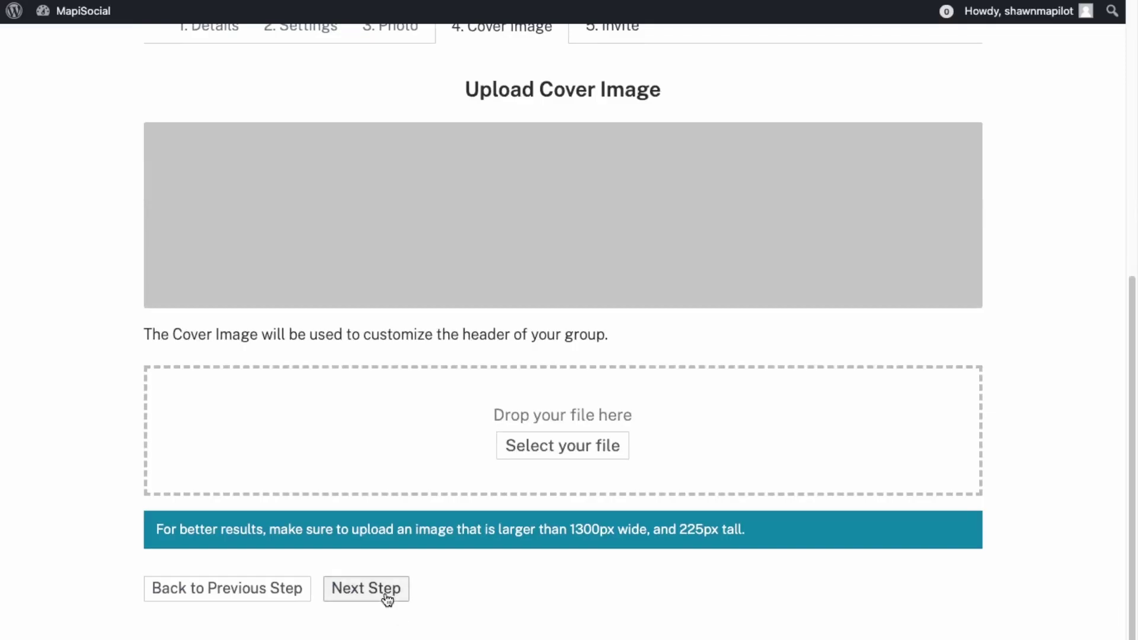
click(386, 599)
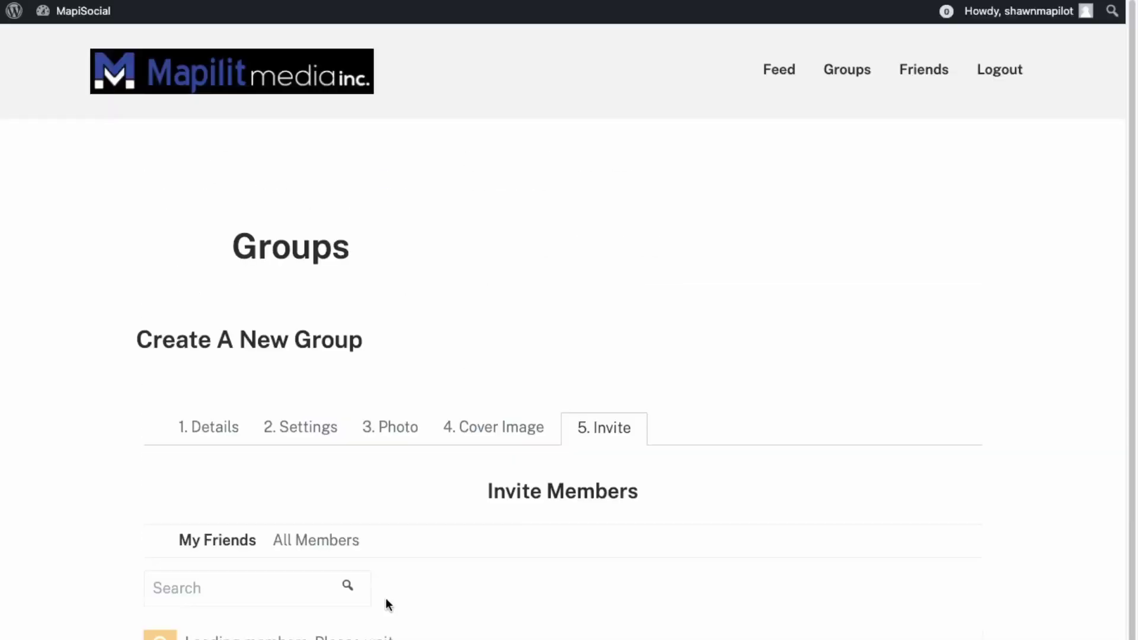
List all site members to choose an invitee for the group
click(349, 555)
scroll(341, 567, down, 1)
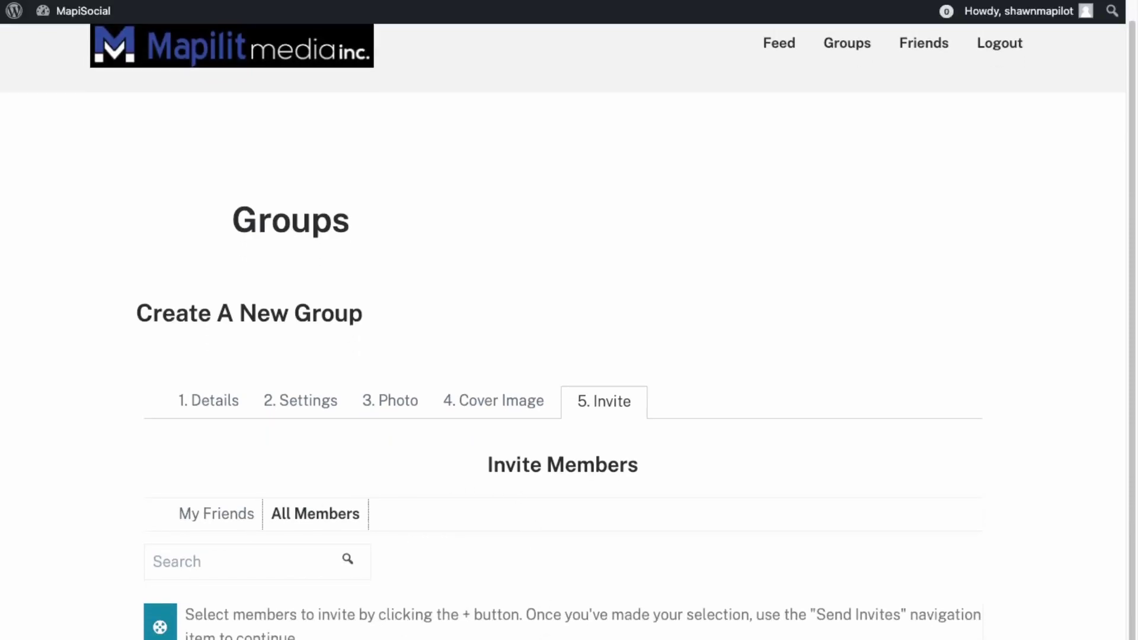
scroll(569, 415, down, 3)
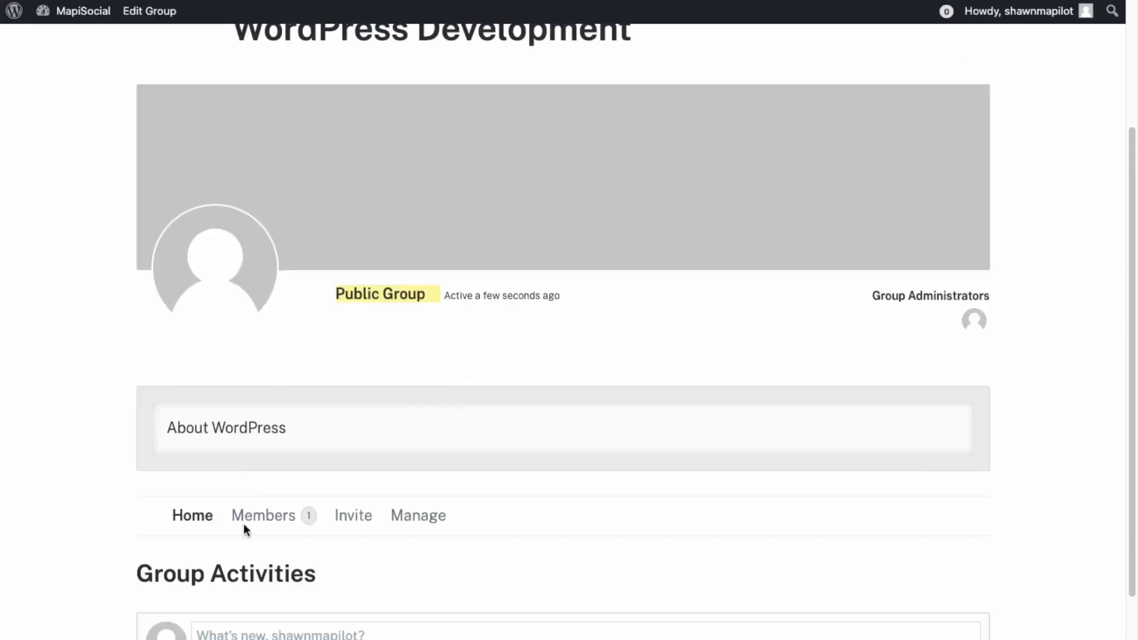
scroll(414, 521, down, 5)
scroll(414, 524, up, 5)
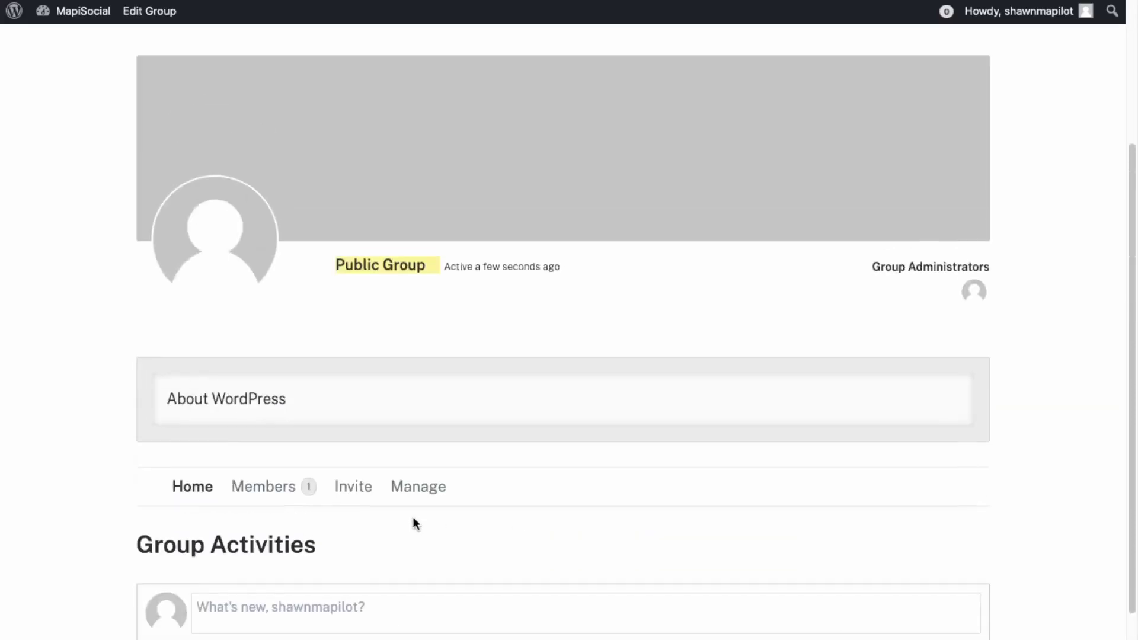
scroll(368, 502, down, 2)
Expand the group's update posting box and look over the group page
click(368, 503)
scroll(643, 538, up, 5)
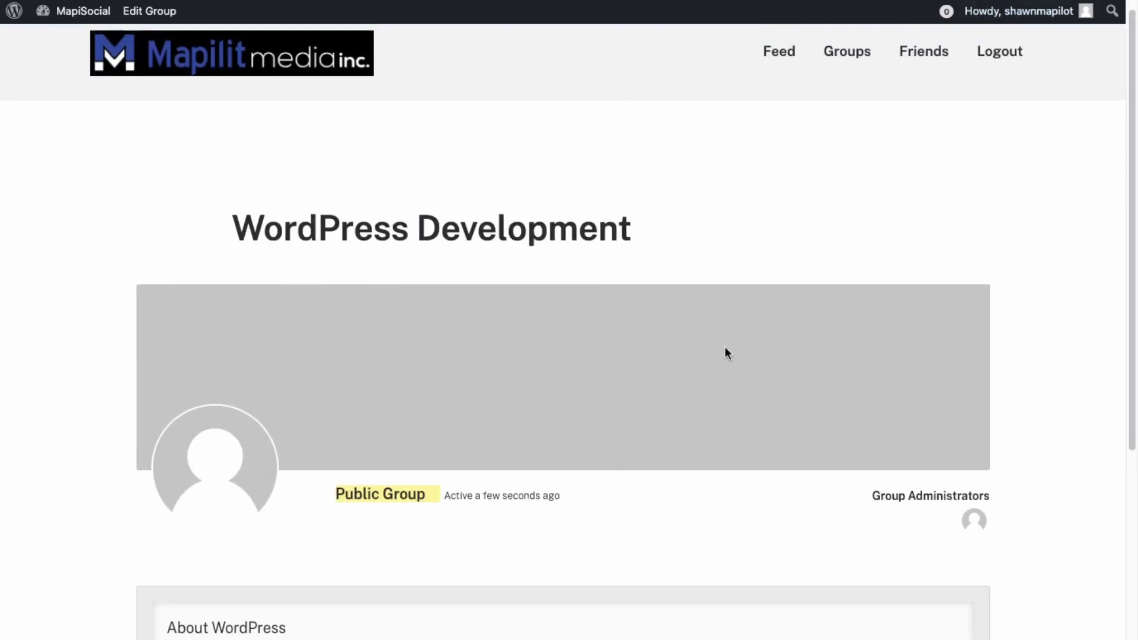
scroll(463, 436, down, 4)
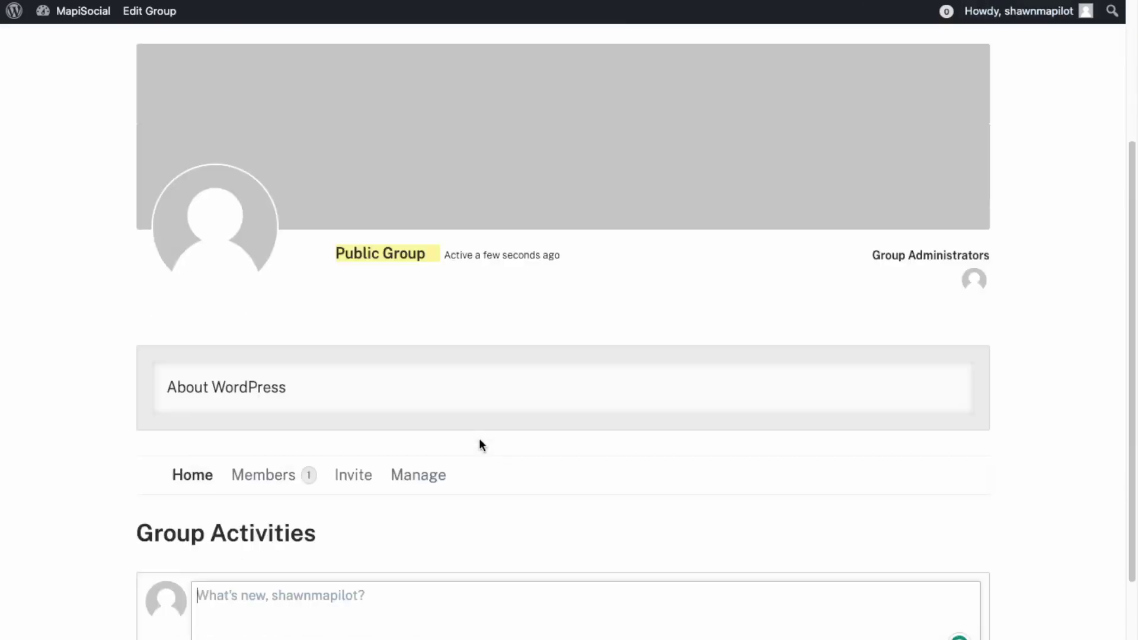
scroll(508, 307, down, 1)
scroll(509, 307, up, 5)
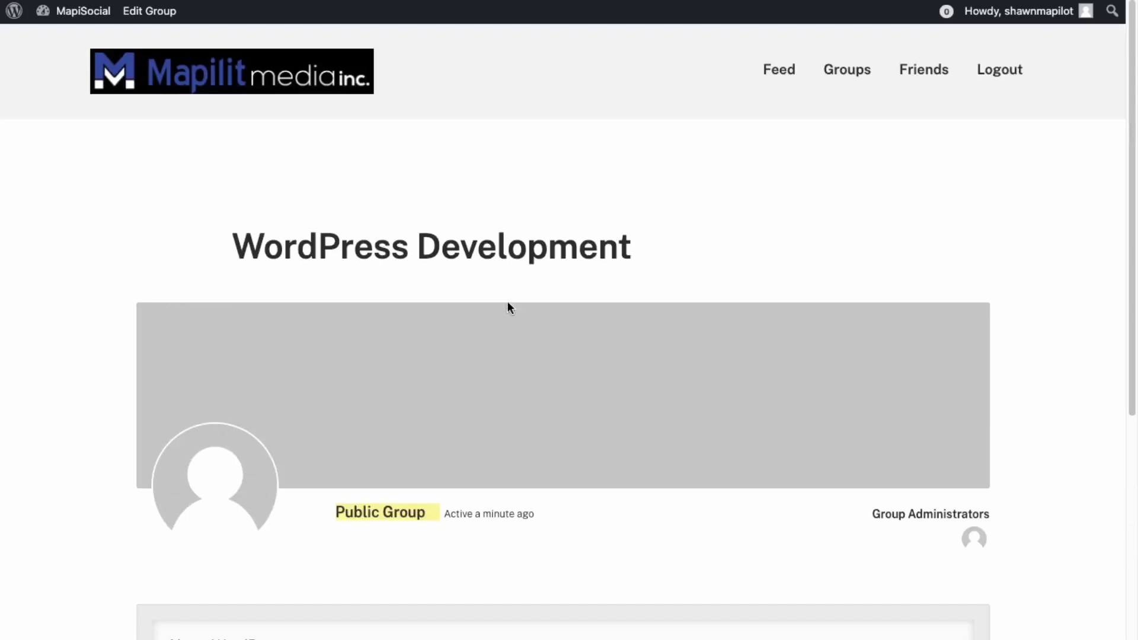
Log out of the community site from the header menu
mouse_move(958, 8)
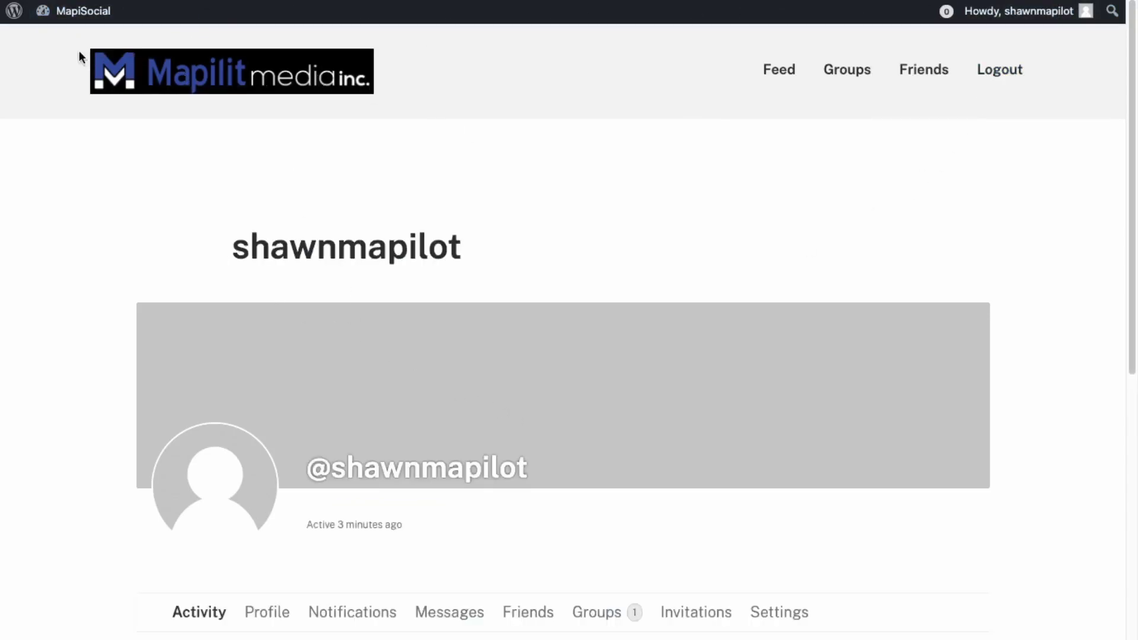
click(1001, 72)
mouse_move(110, 15)
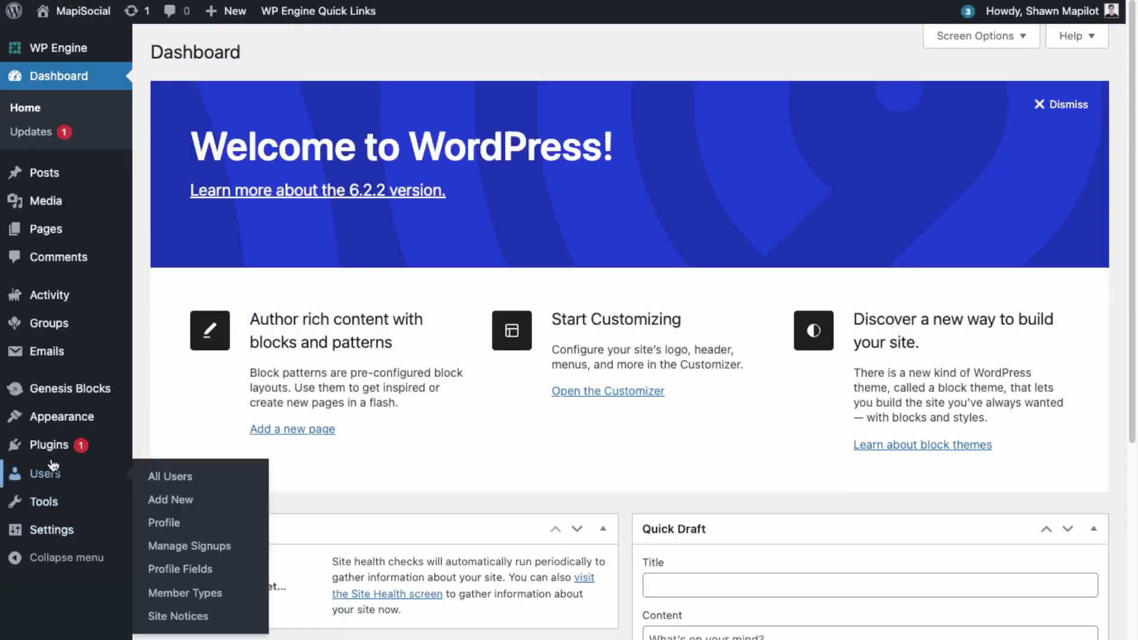
Search plugins for 'hide admin bar', then install and activate Hide Admin Bar from Non-Admins
mouse_move(113, 449)
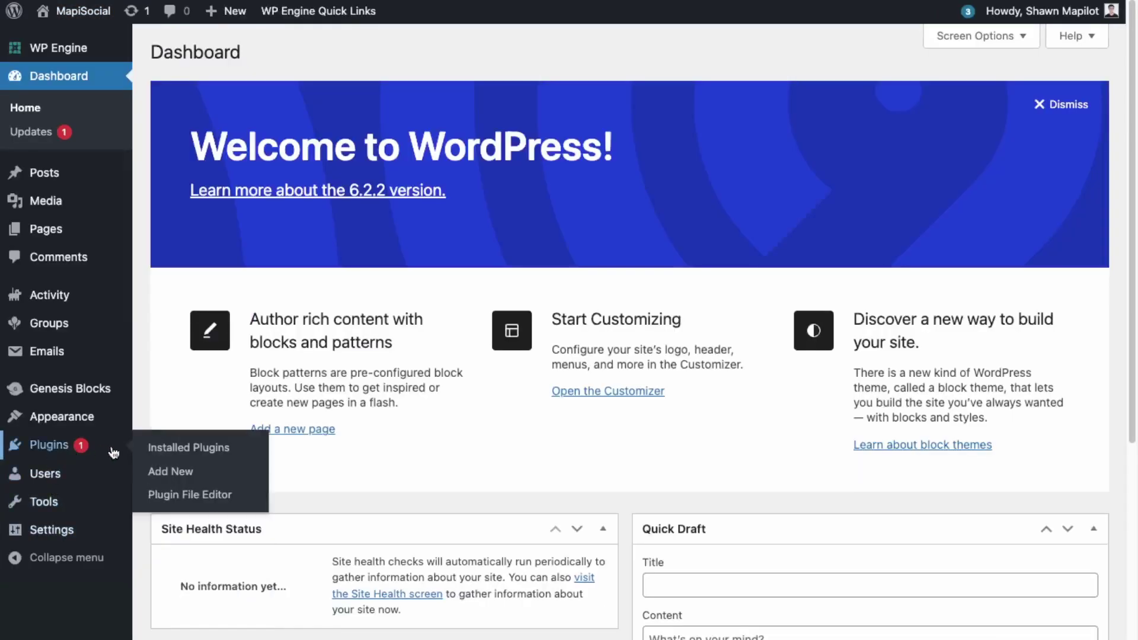
click(182, 474)
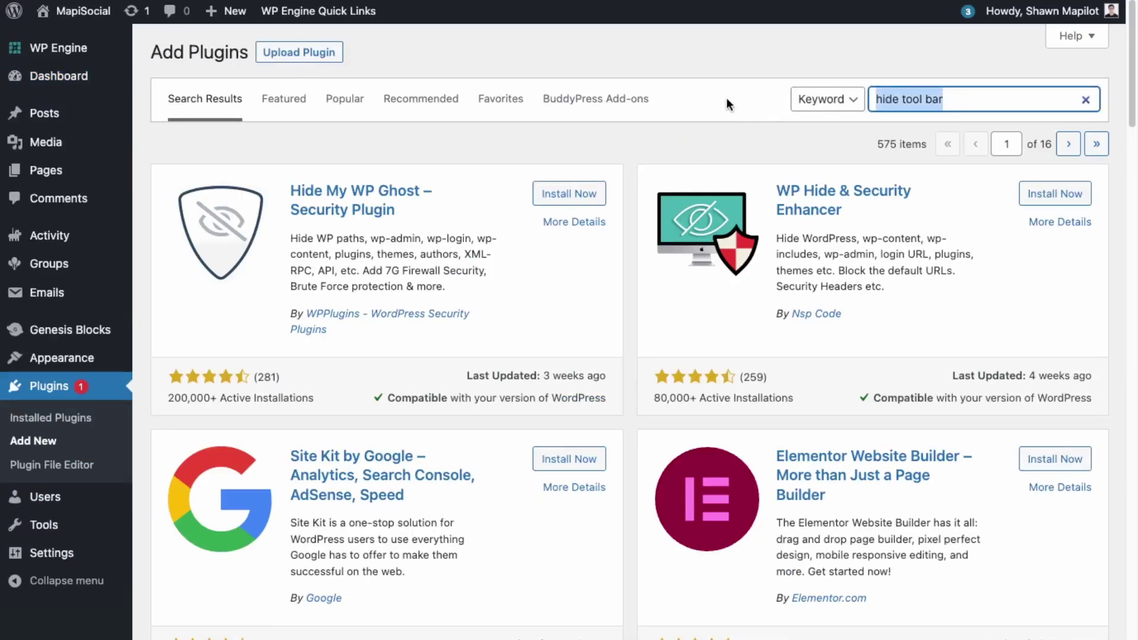
text(hide admin)
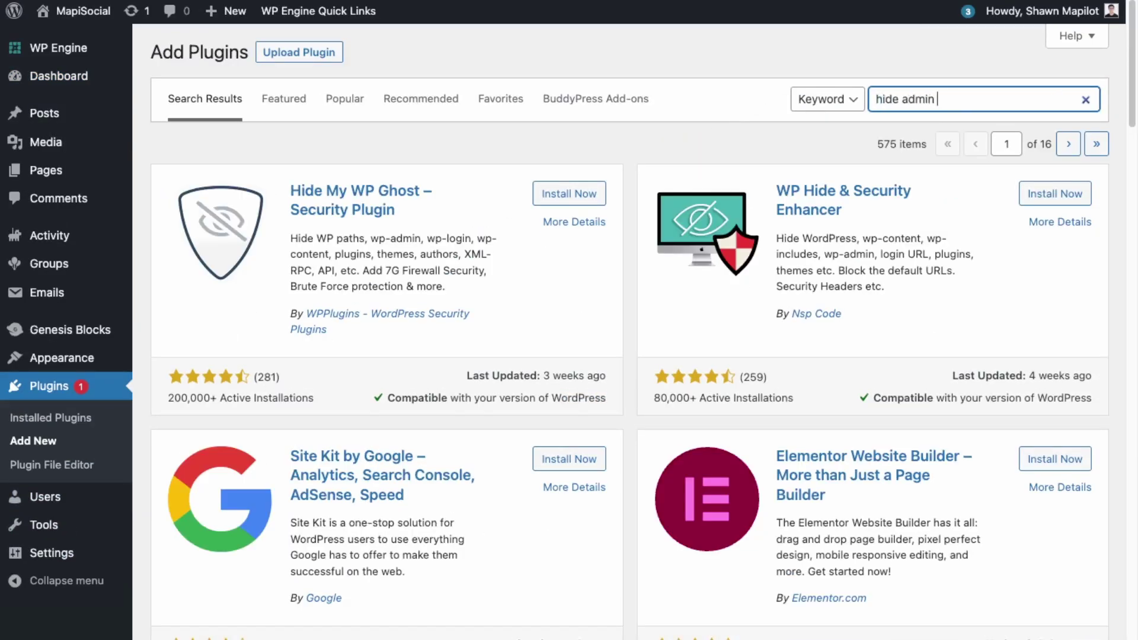
text( bar)
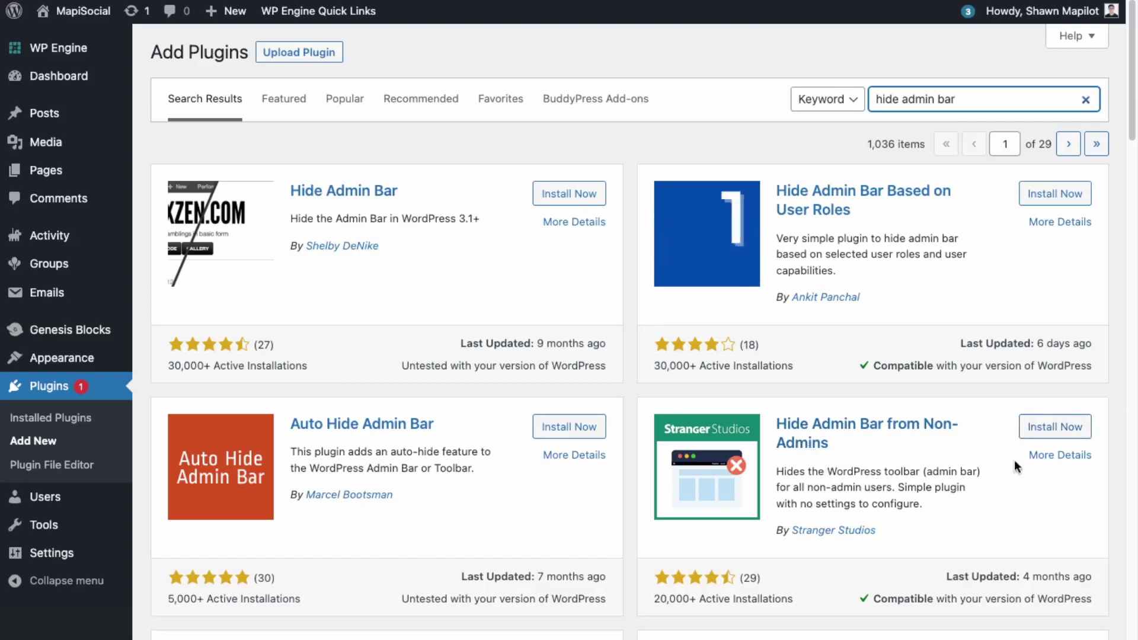
click(1052, 429)
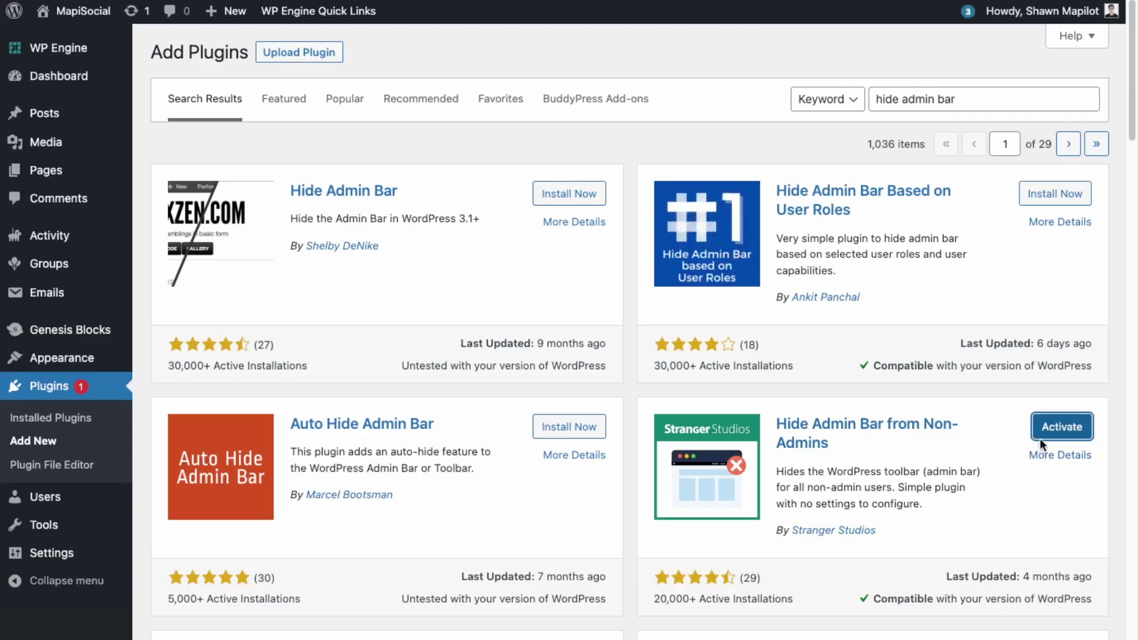
click(1040, 439)
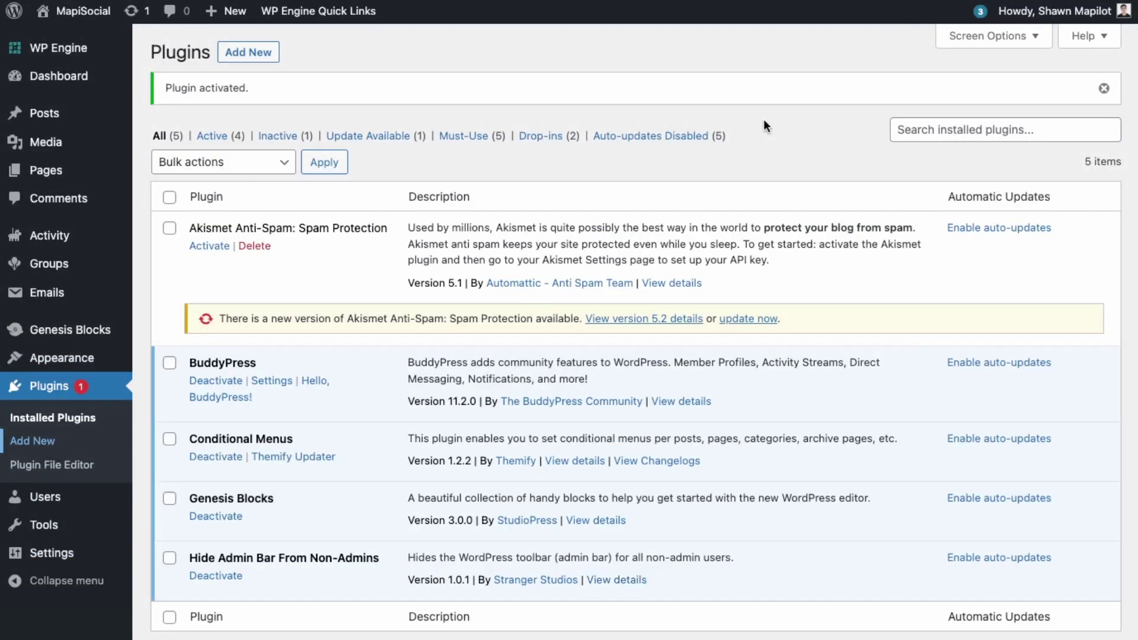
scroll(483, 452, down, 15)
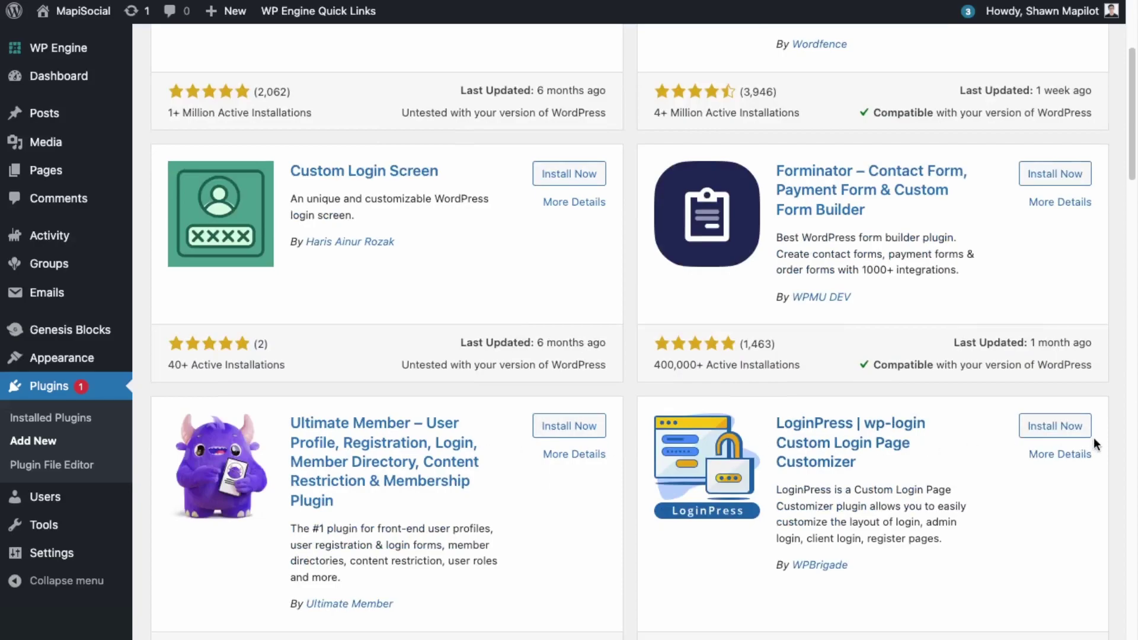
Install and activate LoginPress, then go to its login page logo settings
click(1064, 435)
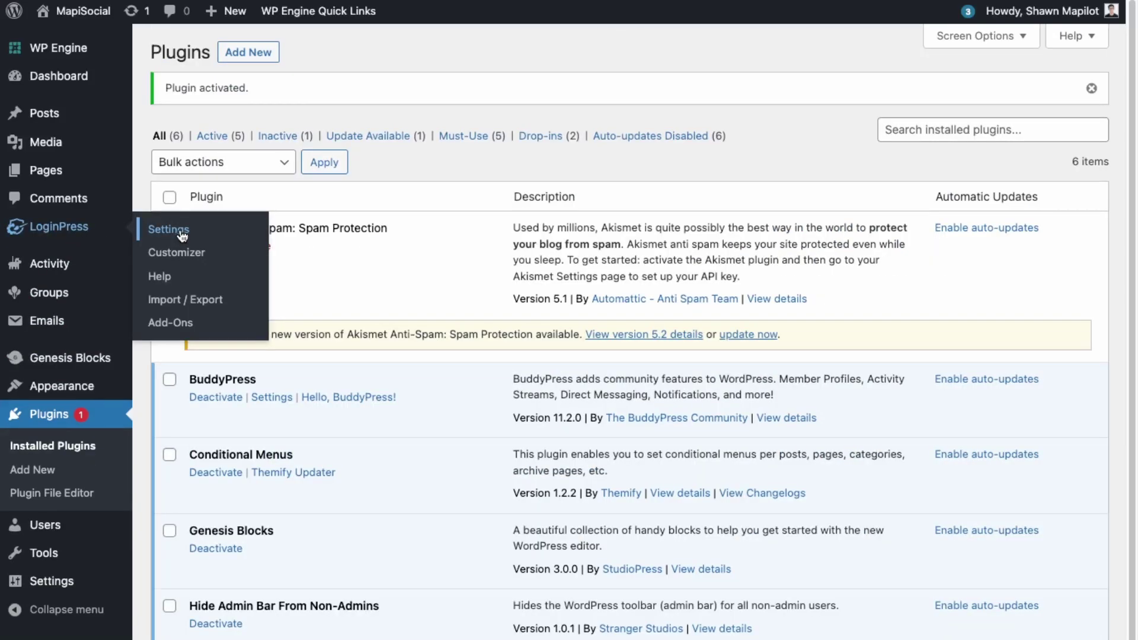
click(169, 230)
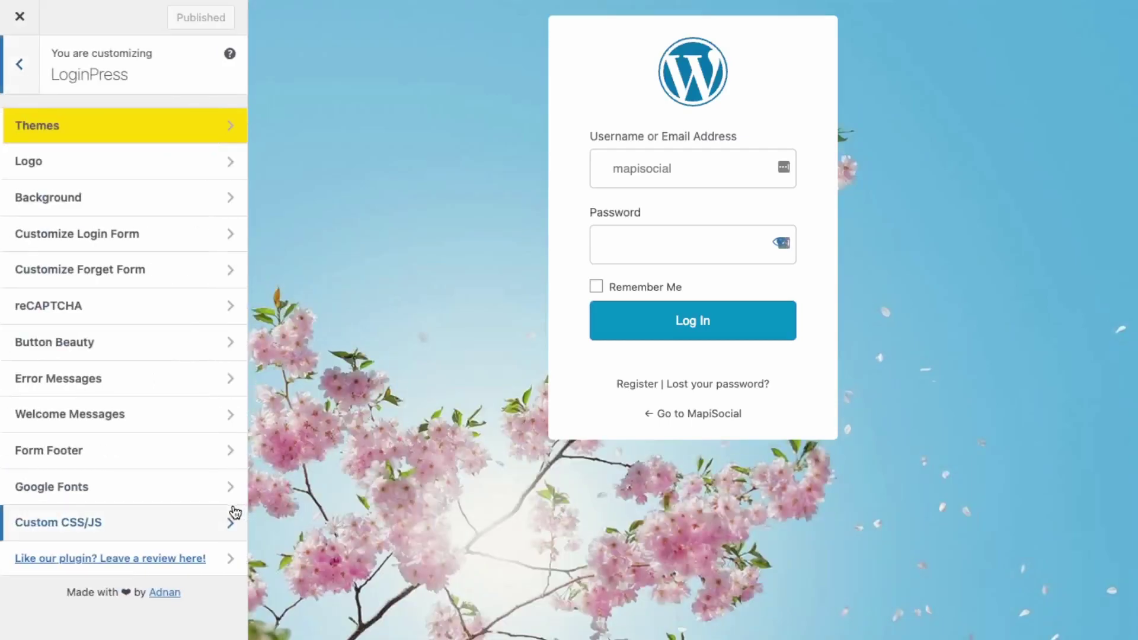
click(717, 45)
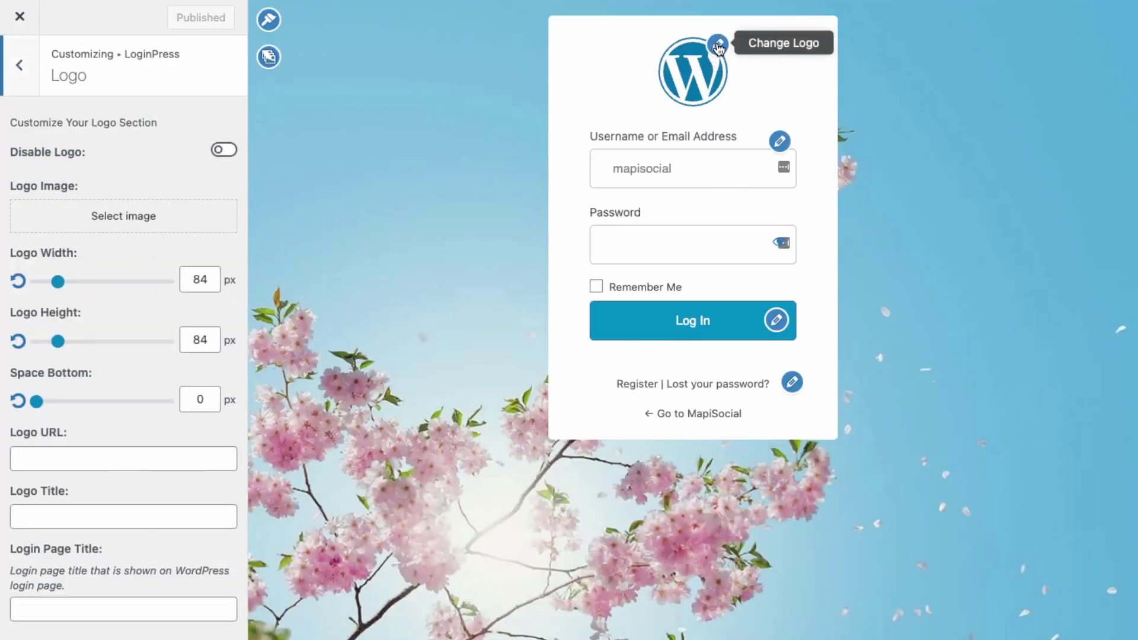
Set the Mapilit media image as the login logo and widen it to about 269 px
click(108, 215)
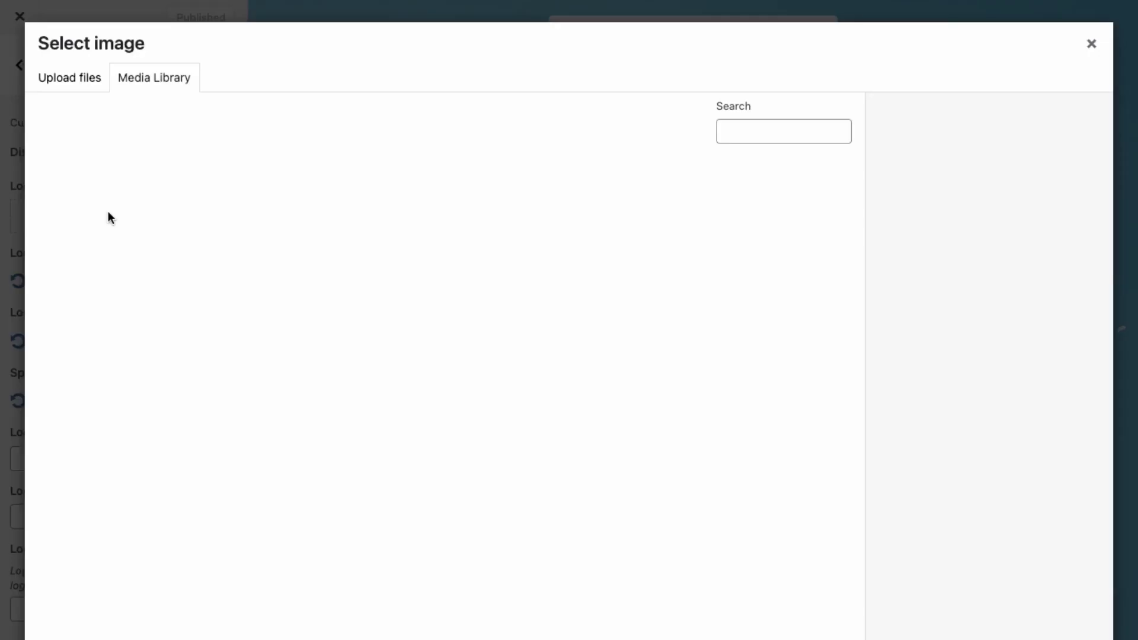
click(90, 196)
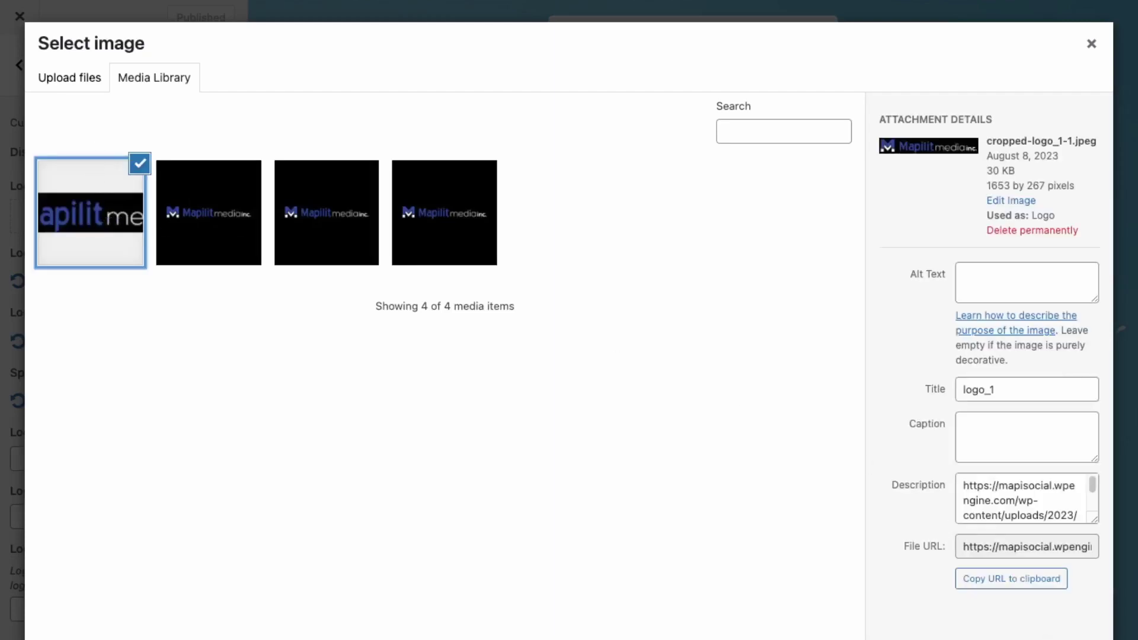
click(1066, 628)
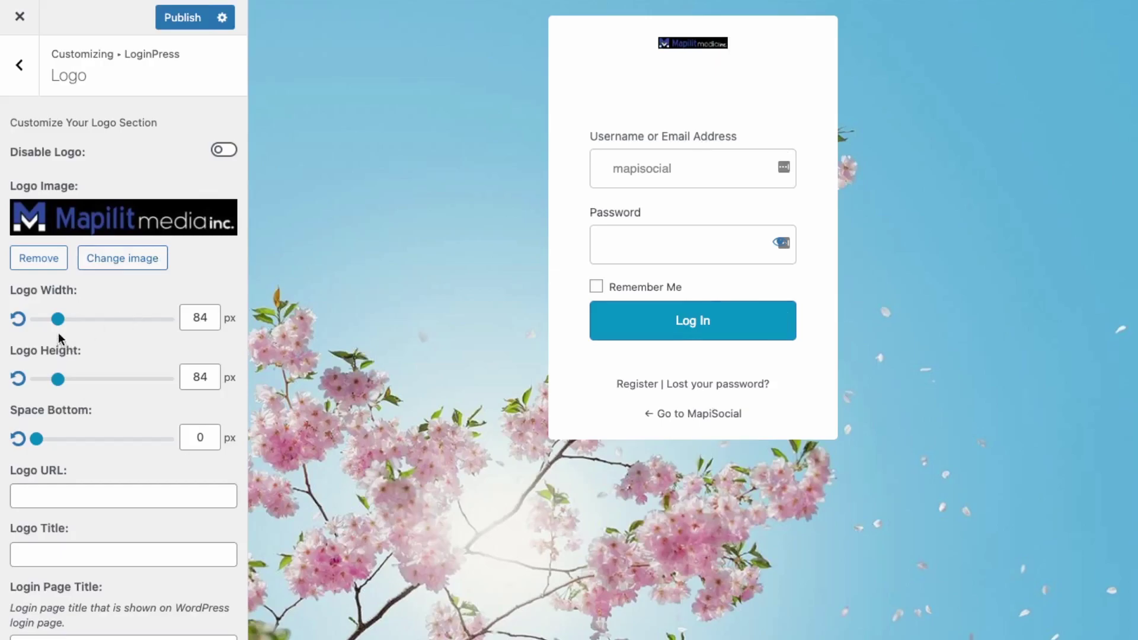
drag(58, 319, 106, 320)
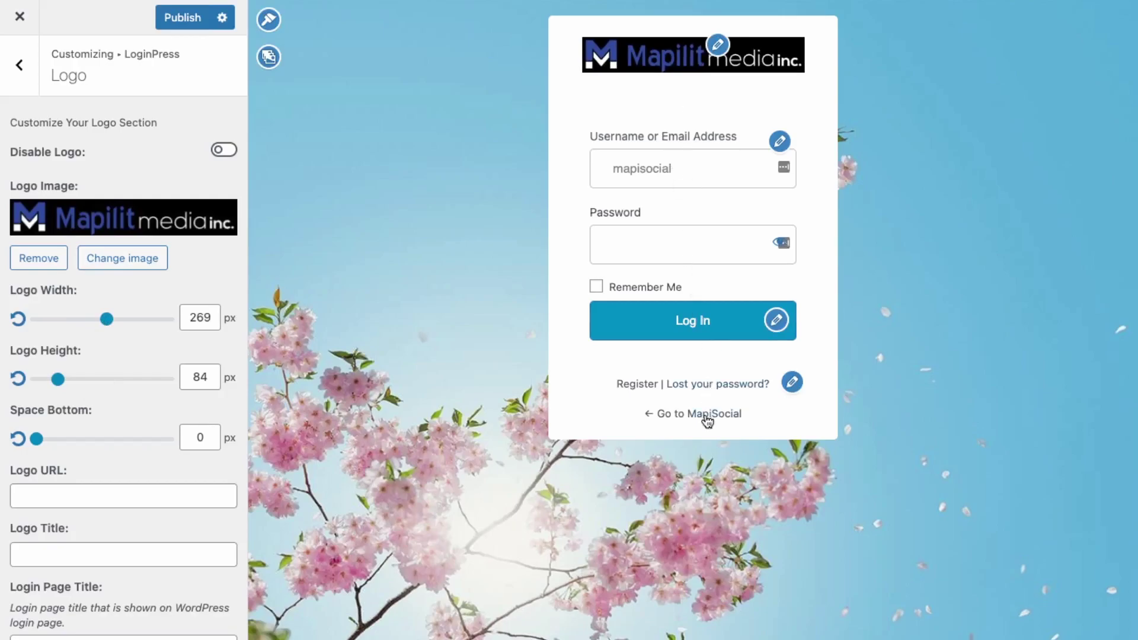
click(20, 94)
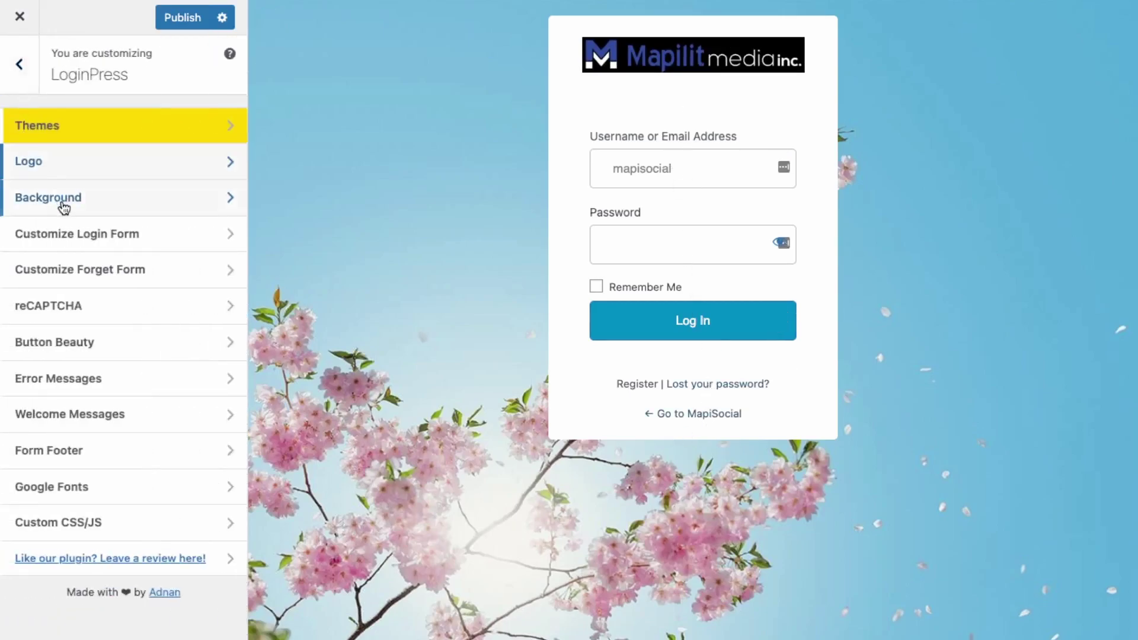
Disable the login background image, give it a solid blue #1e73be colour, and publish
click(61, 202)
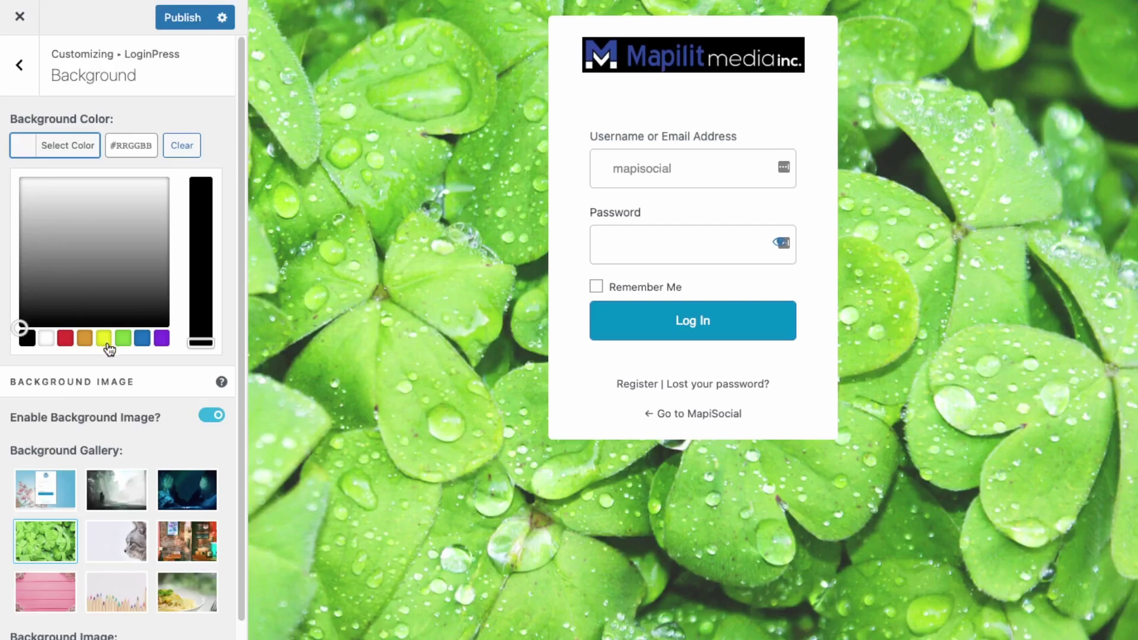
click(201, 184)
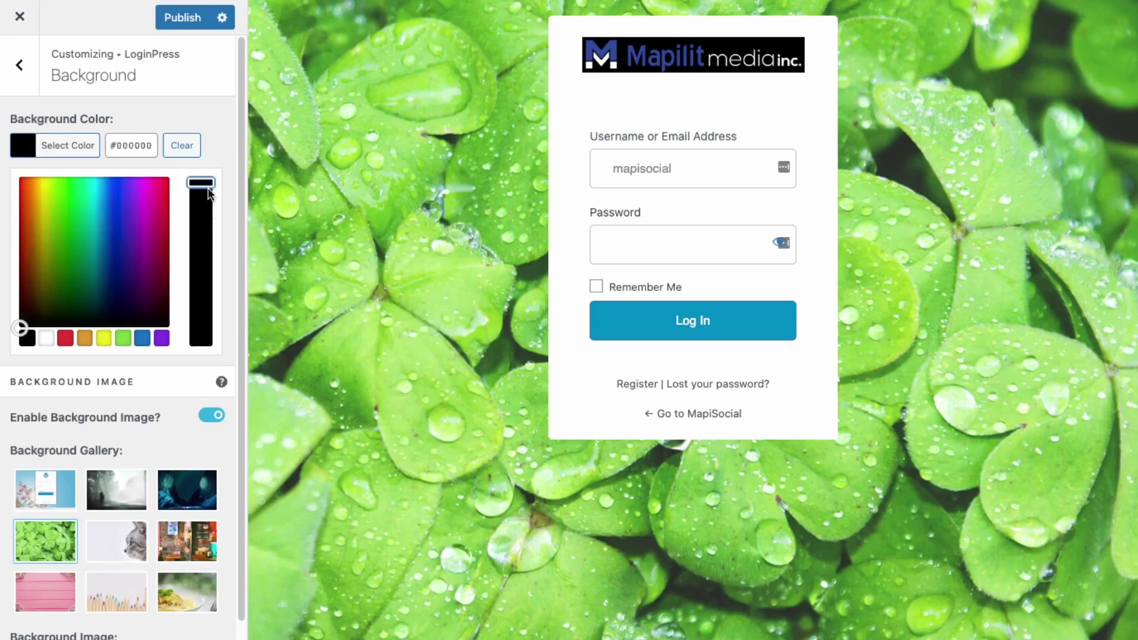
click(27, 338)
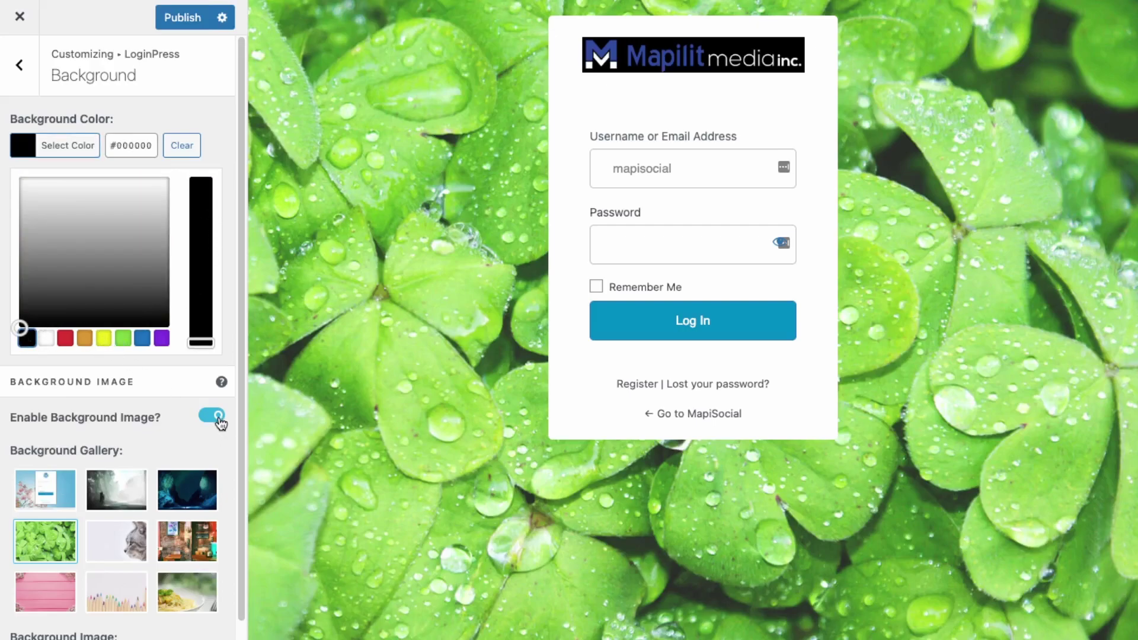
click(214, 416)
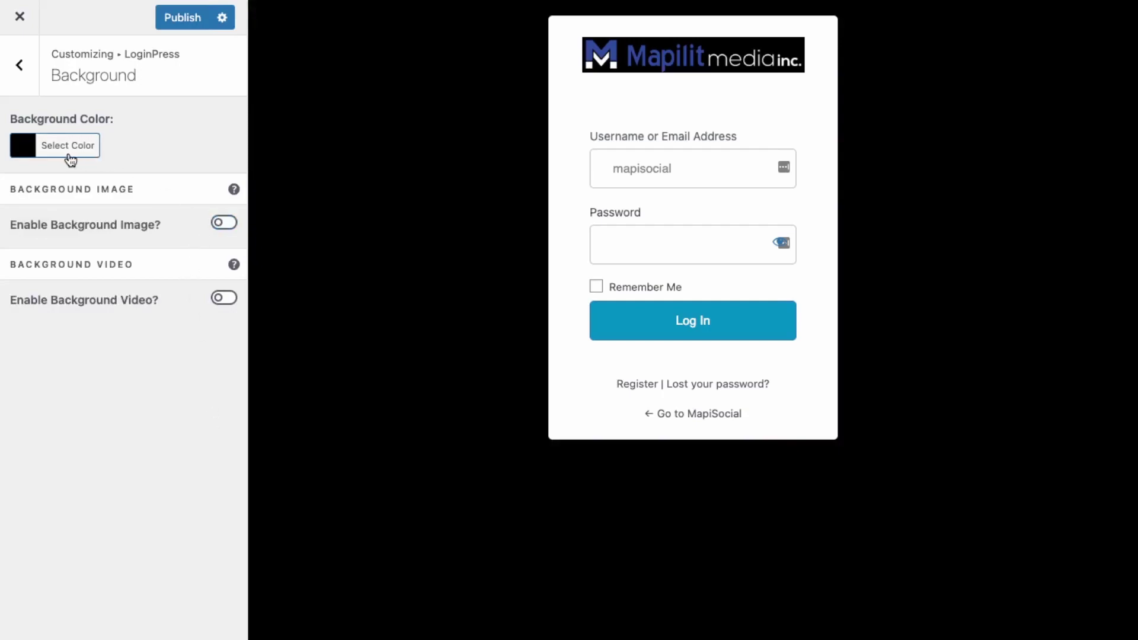
click(22, 152)
click(142, 338)
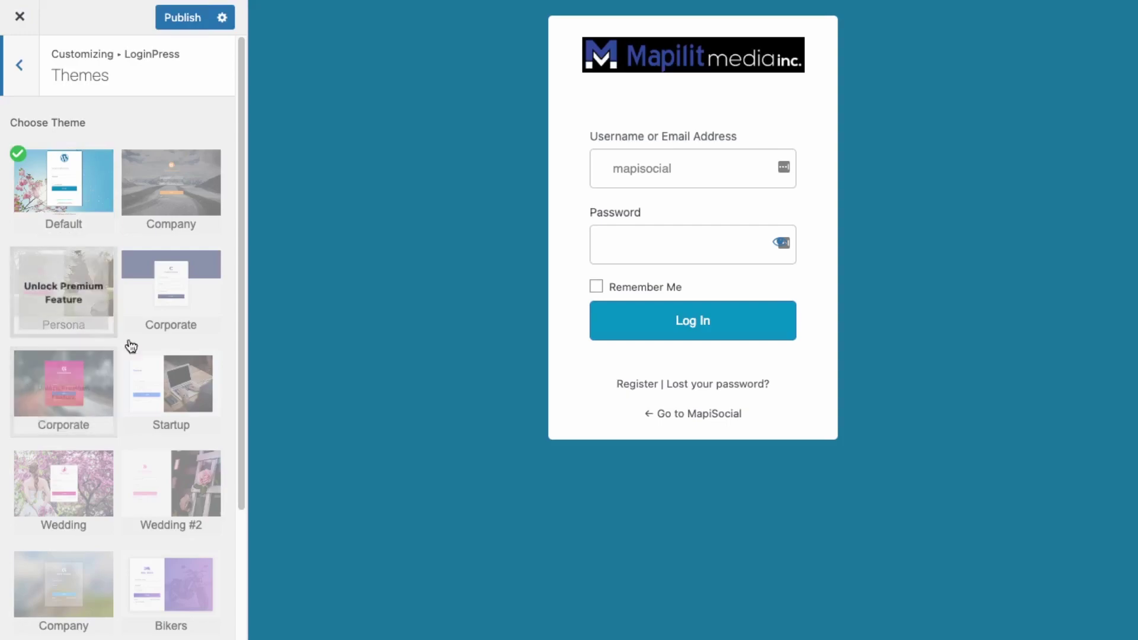
click(190, 17)
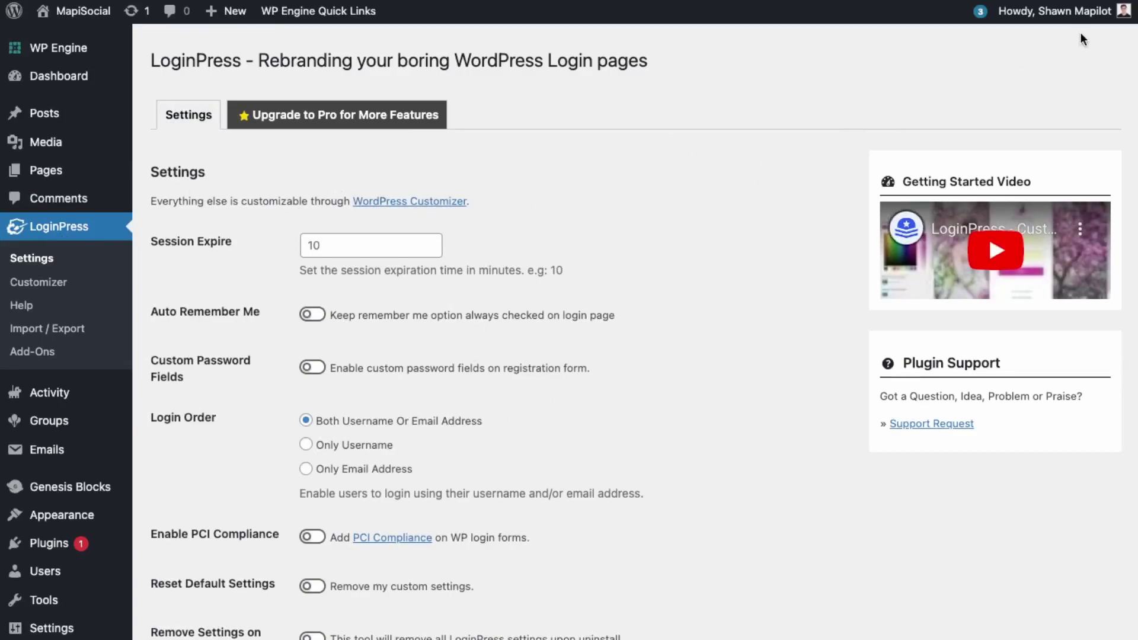
Log out of the admin account and look over the public Activity page
mouse_move(1075, 18)
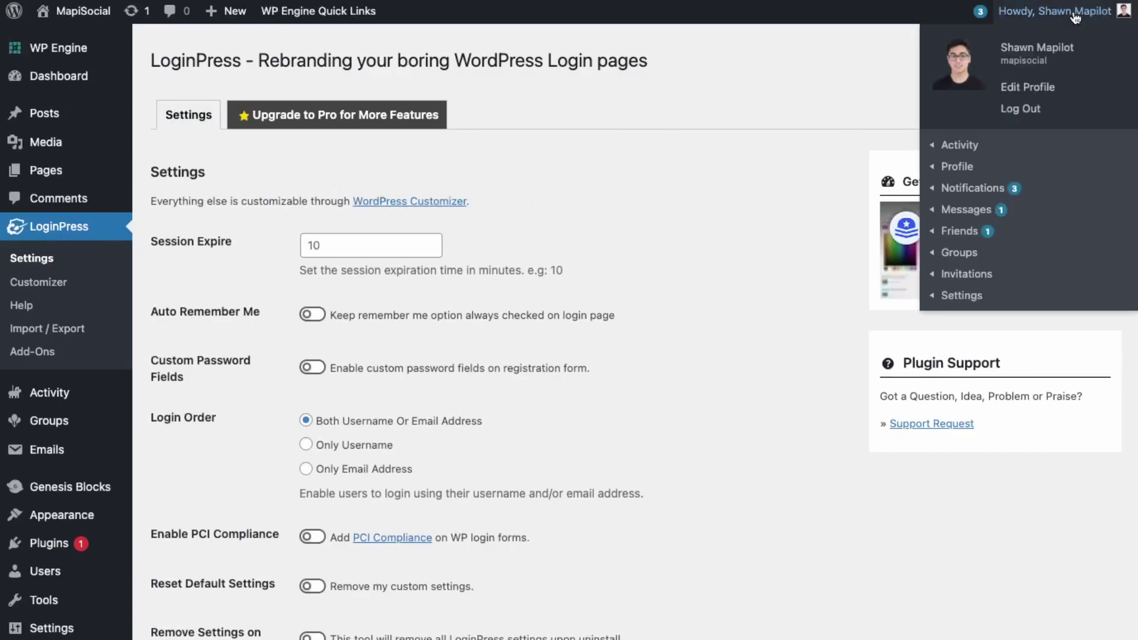
click(1012, 109)
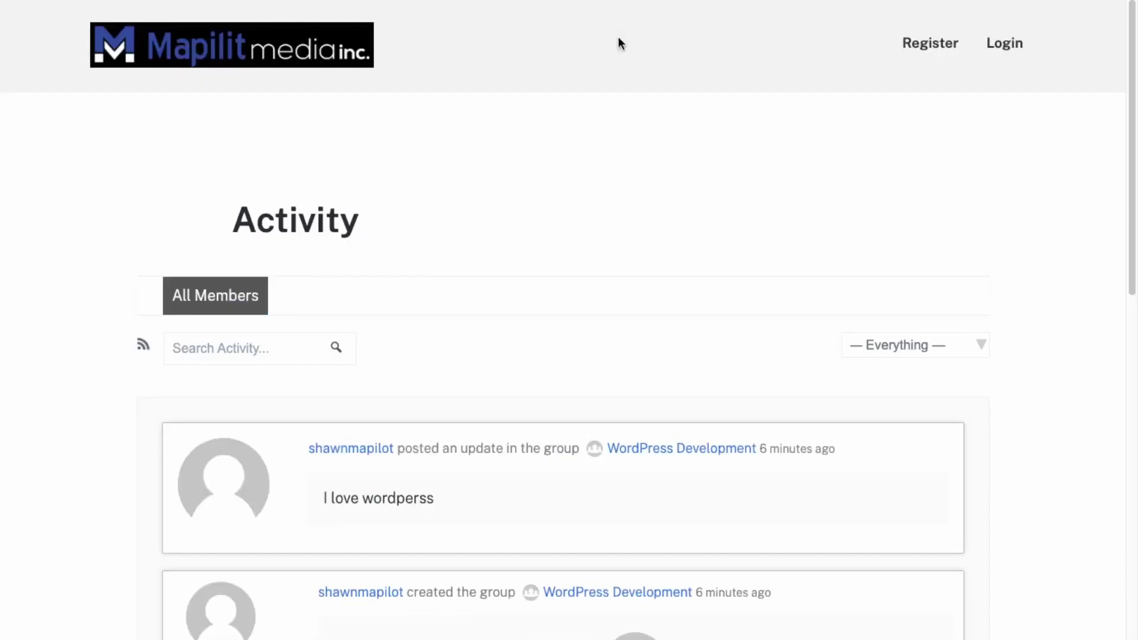
scroll(468, 281, down, 5)
scroll(468, 276, down, 18)
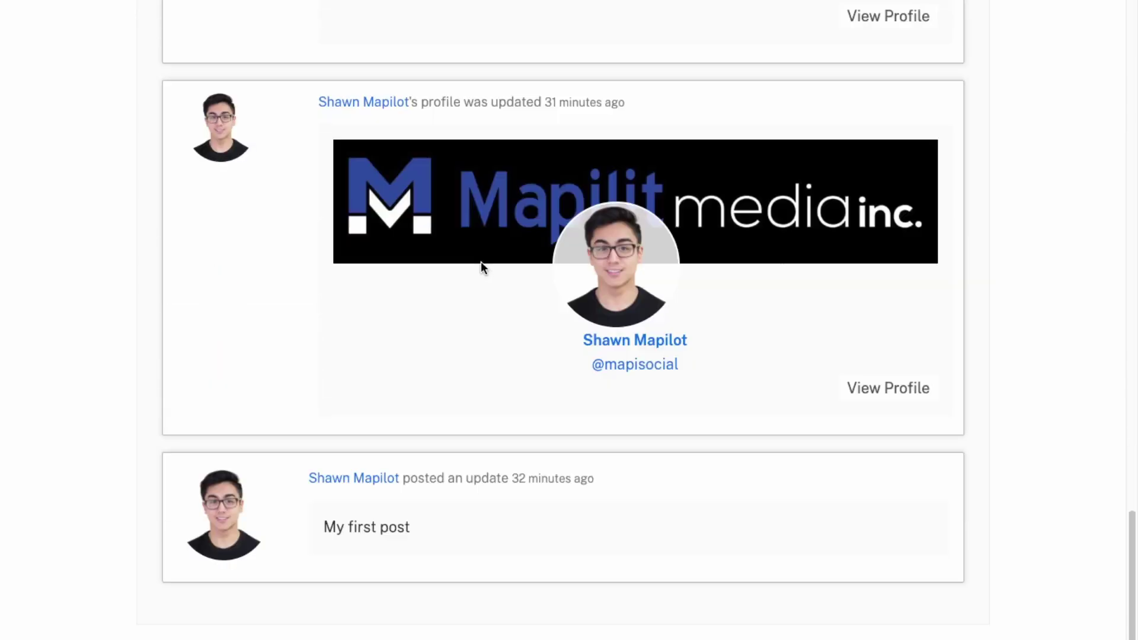
scroll(481, 261, up, 20)
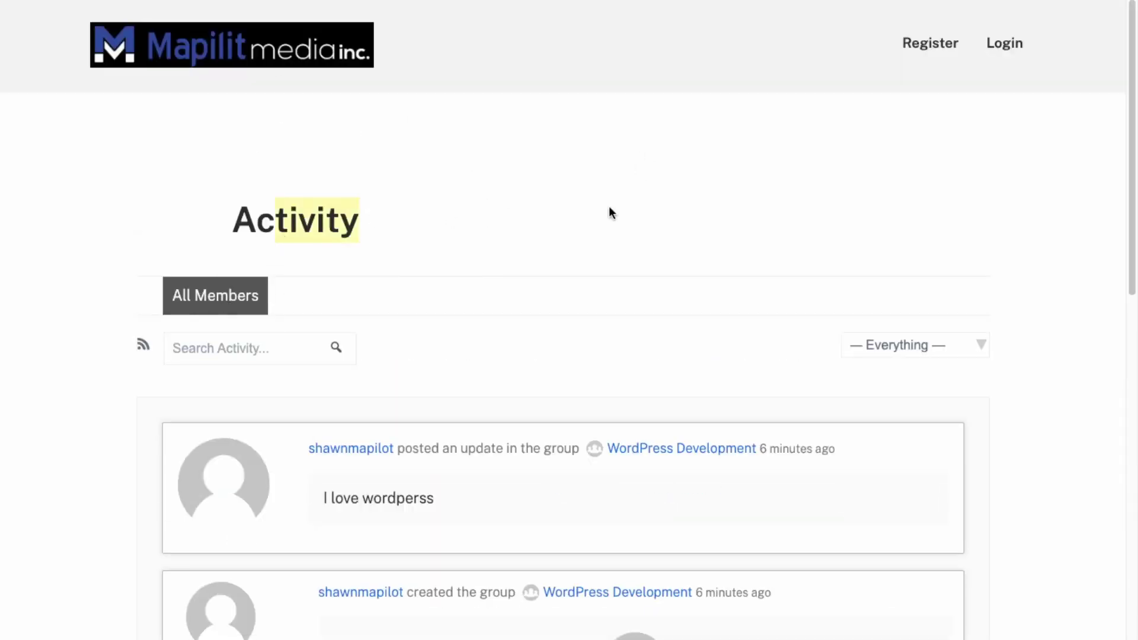
Sign in on the login page with the regular member's username and submit
click(1018, 45)
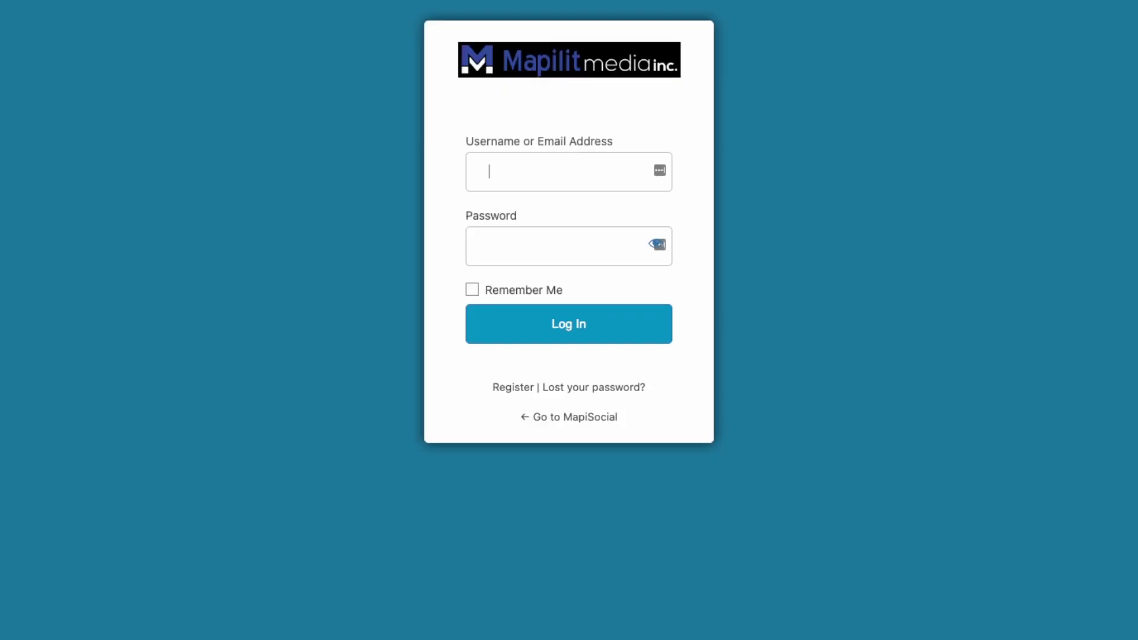
key(Return)
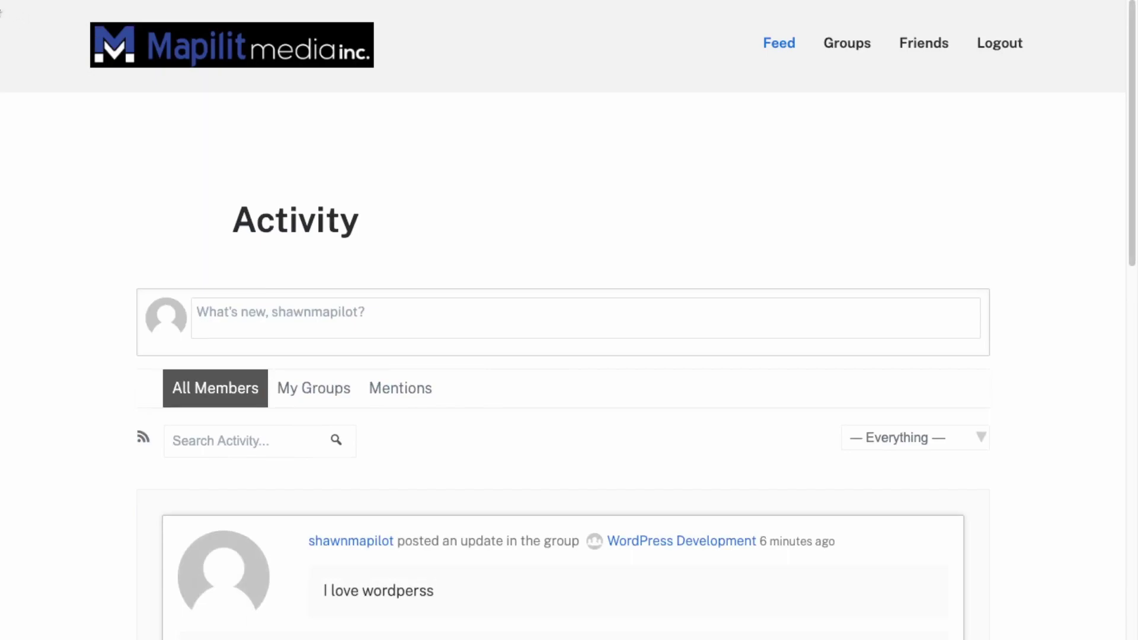
Visit the member menu's Friends and Groups pages, then return to the Activity feed
click(904, 44)
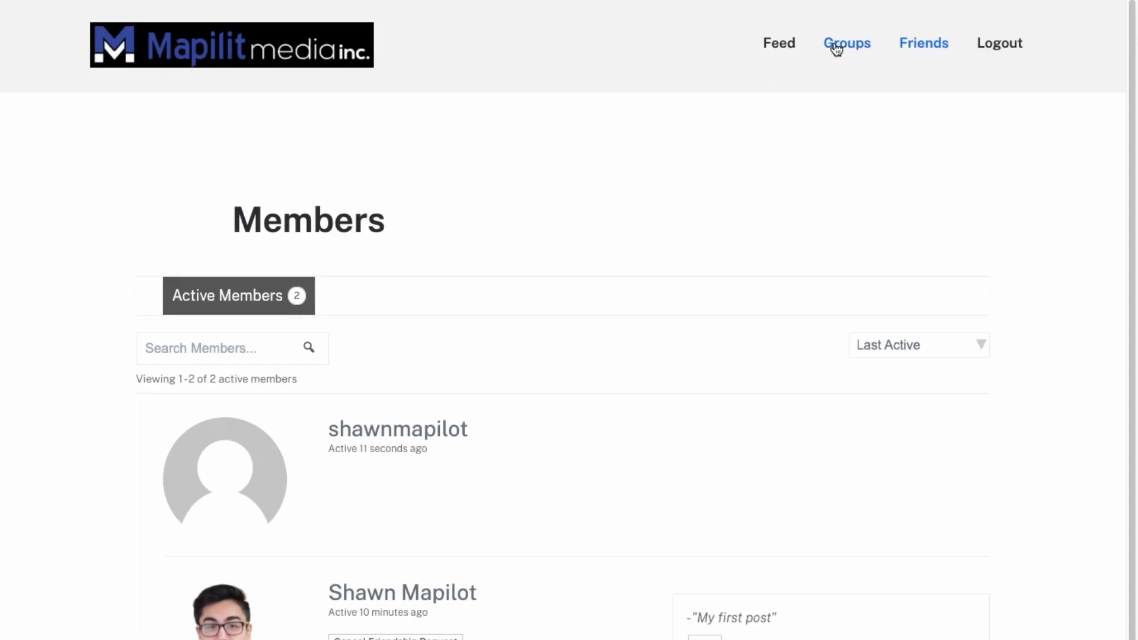
click(827, 47)
click(784, 52)
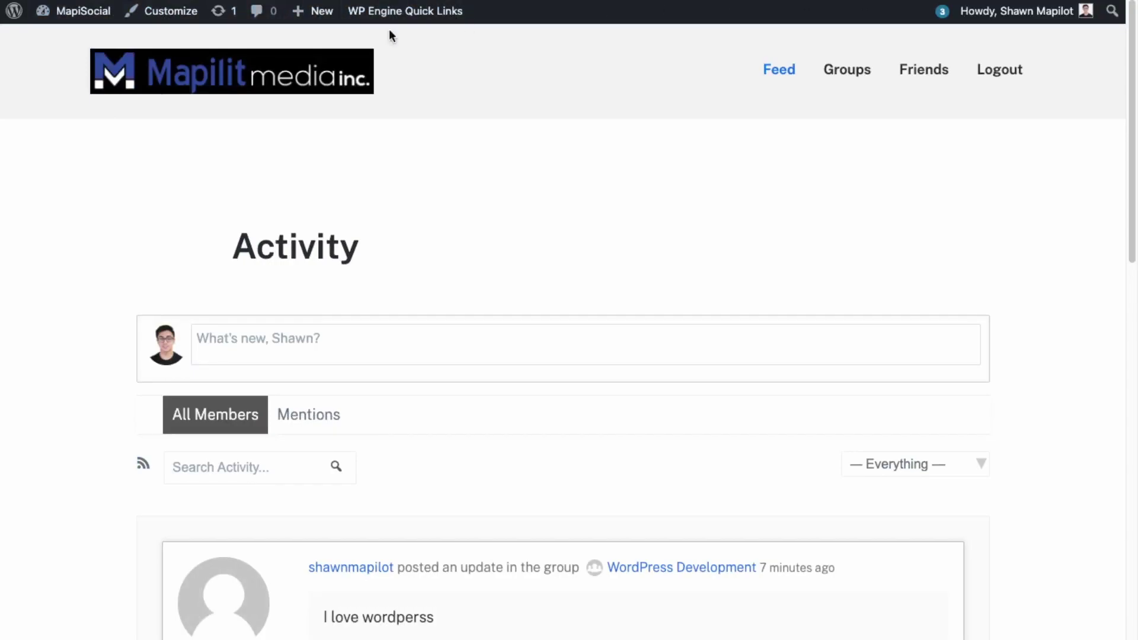
As admin, open the Friends members list and view the other member's profile
mouse_move(351, 15)
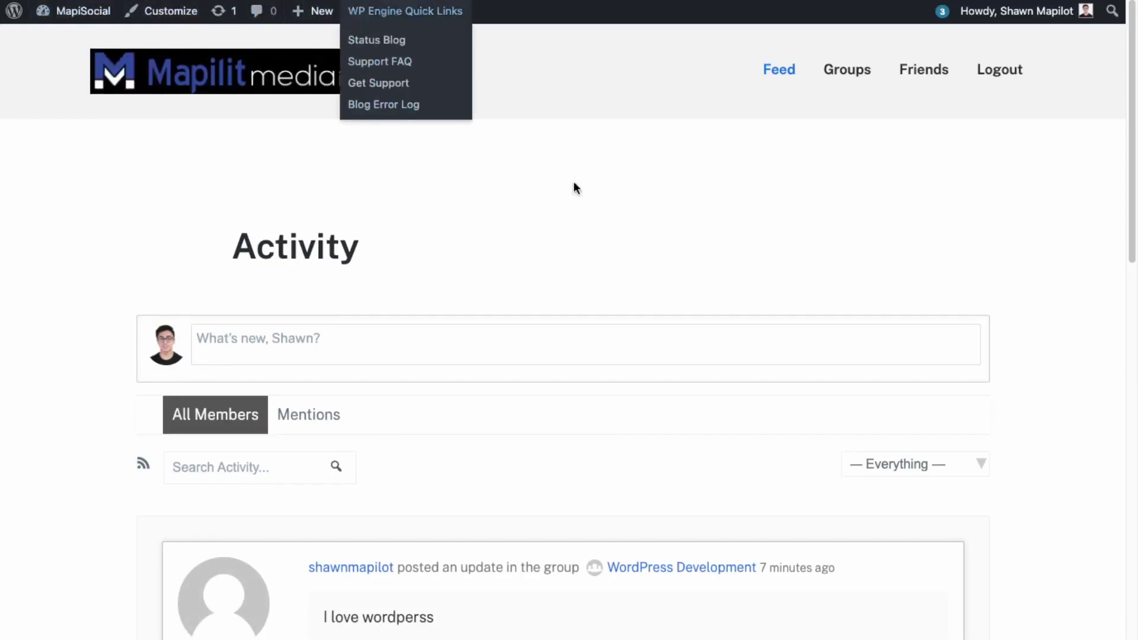
mouse_move(988, 19)
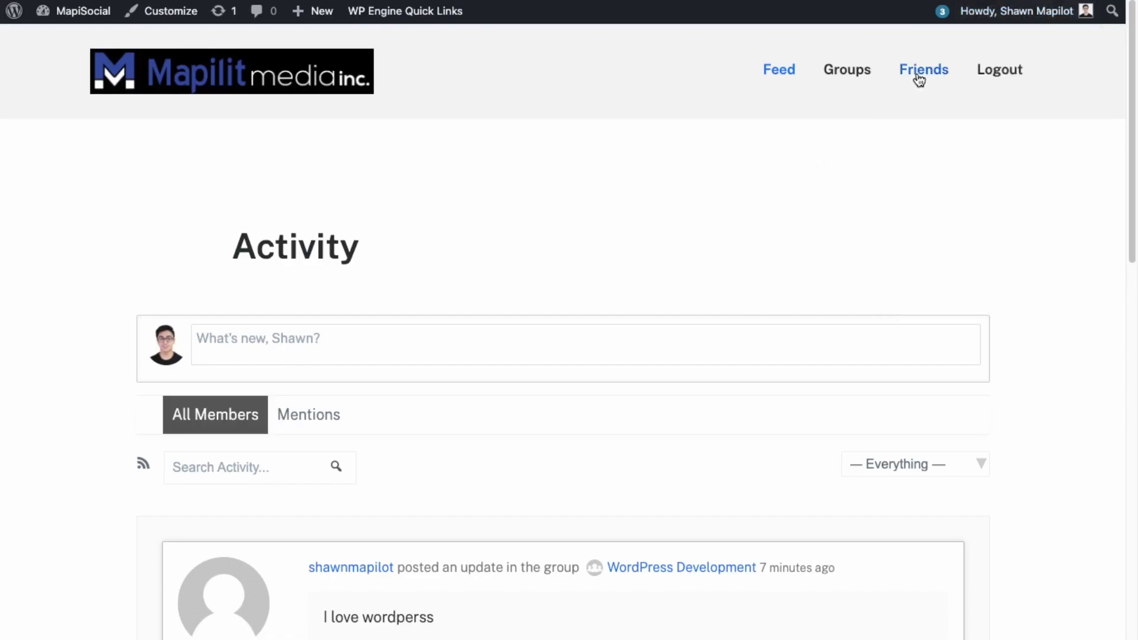
click(917, 80)
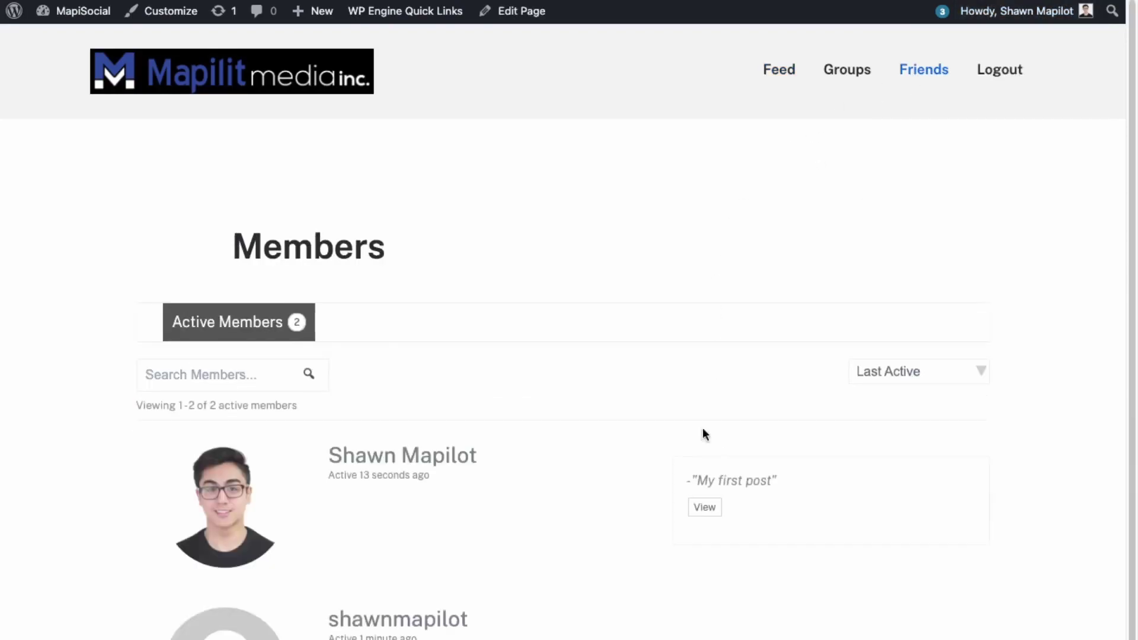
scroll(424, 599, down, 1)
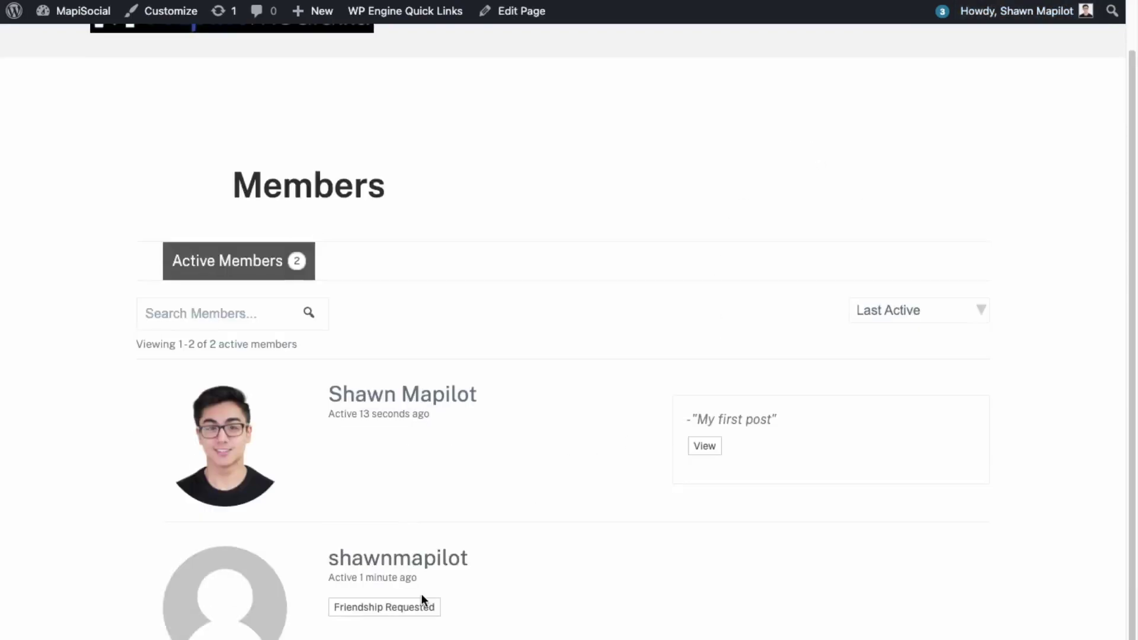
click(437, 557)
scroll(670, 379, up, 1)
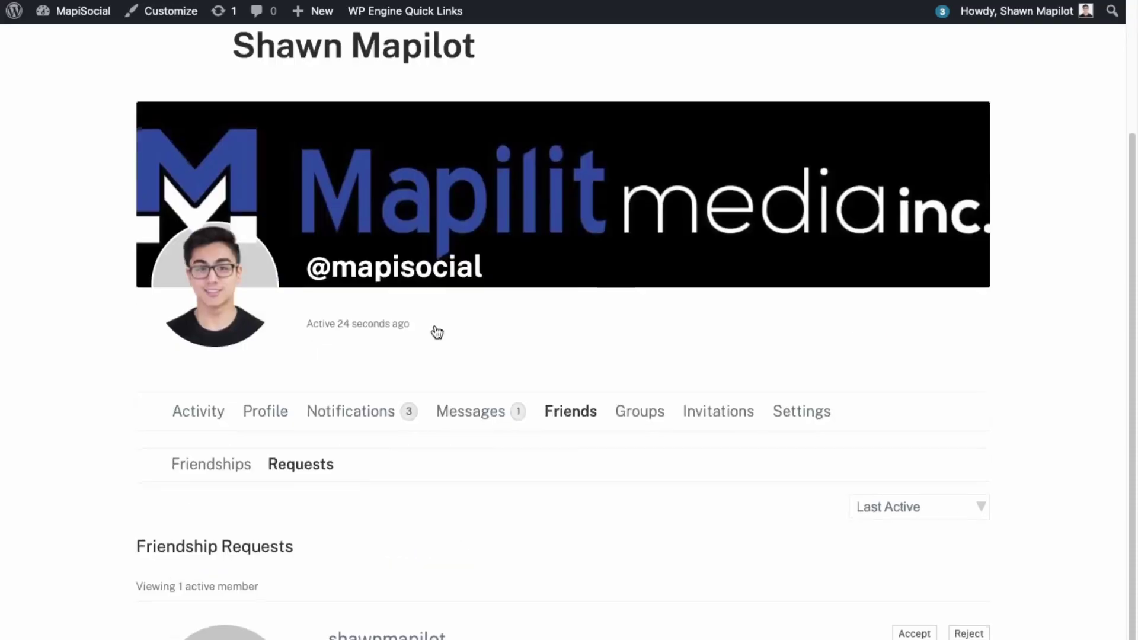
scroll(611, 433, down, 2)
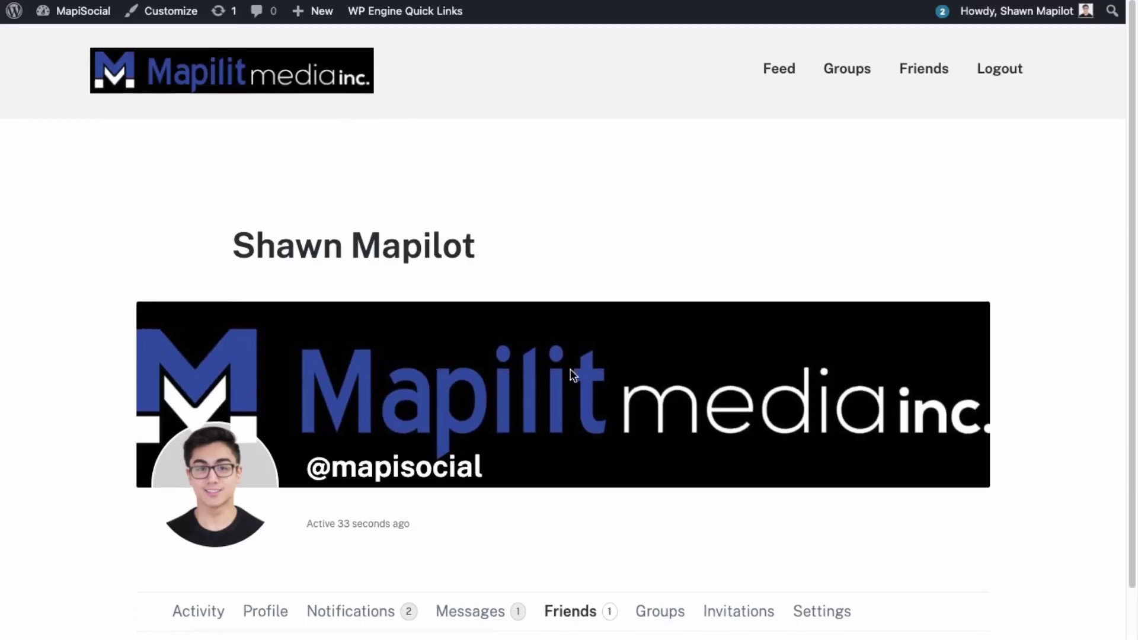
scroll(570, 369, down, 3)
scroll(695, 616, up, 1)
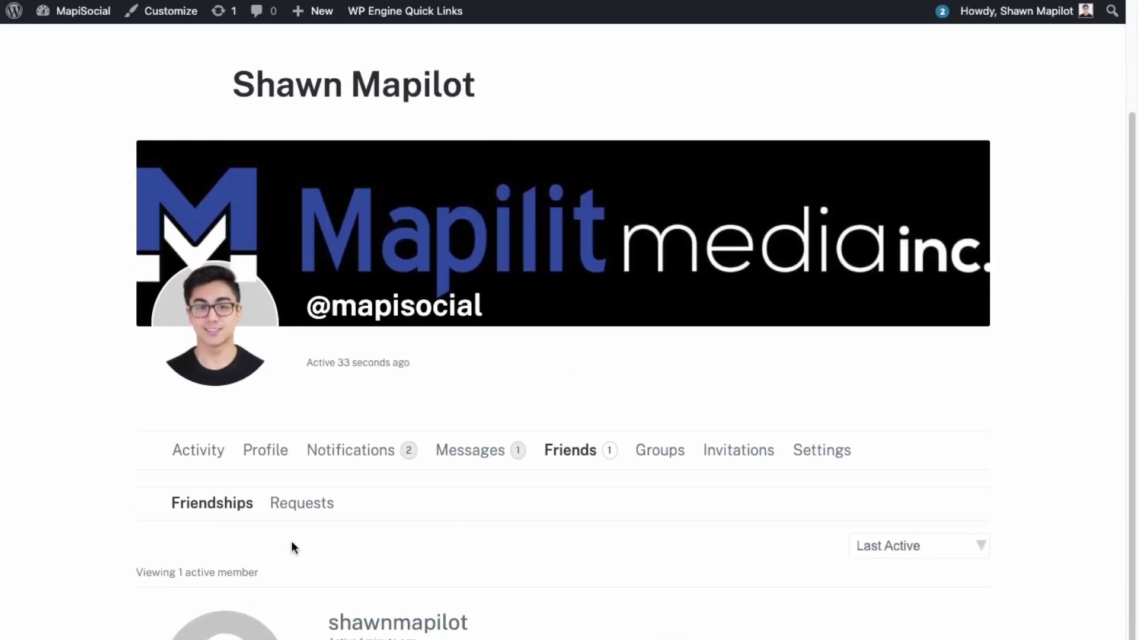
scroll(333, 573, up, 3)
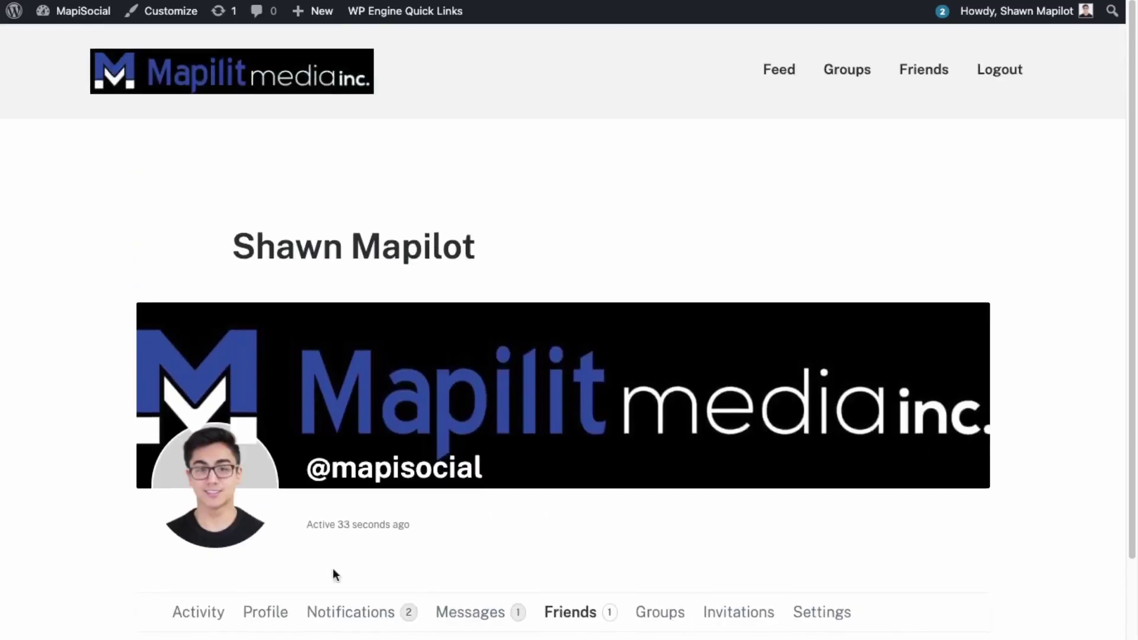